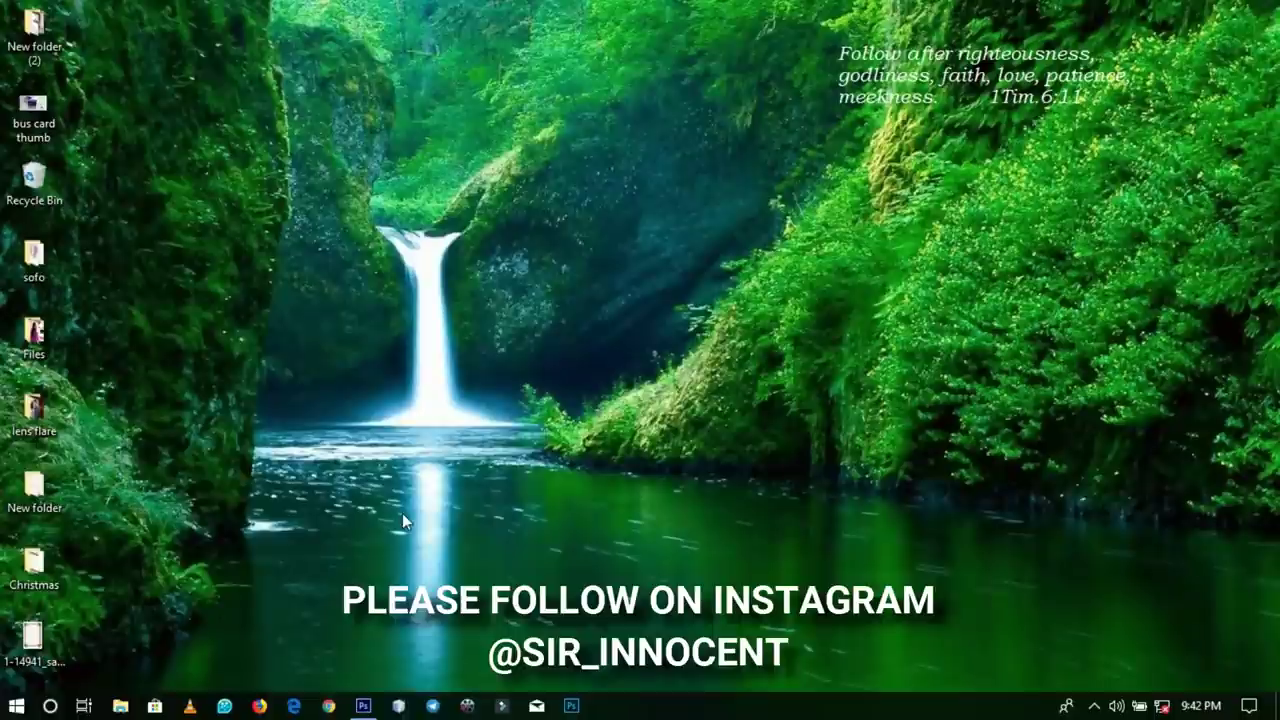
Step: Switch to Photoshop and create a new 1920 × 1080 pixel document with a resolution of 100 pixels/inch
left_click(363, 705)
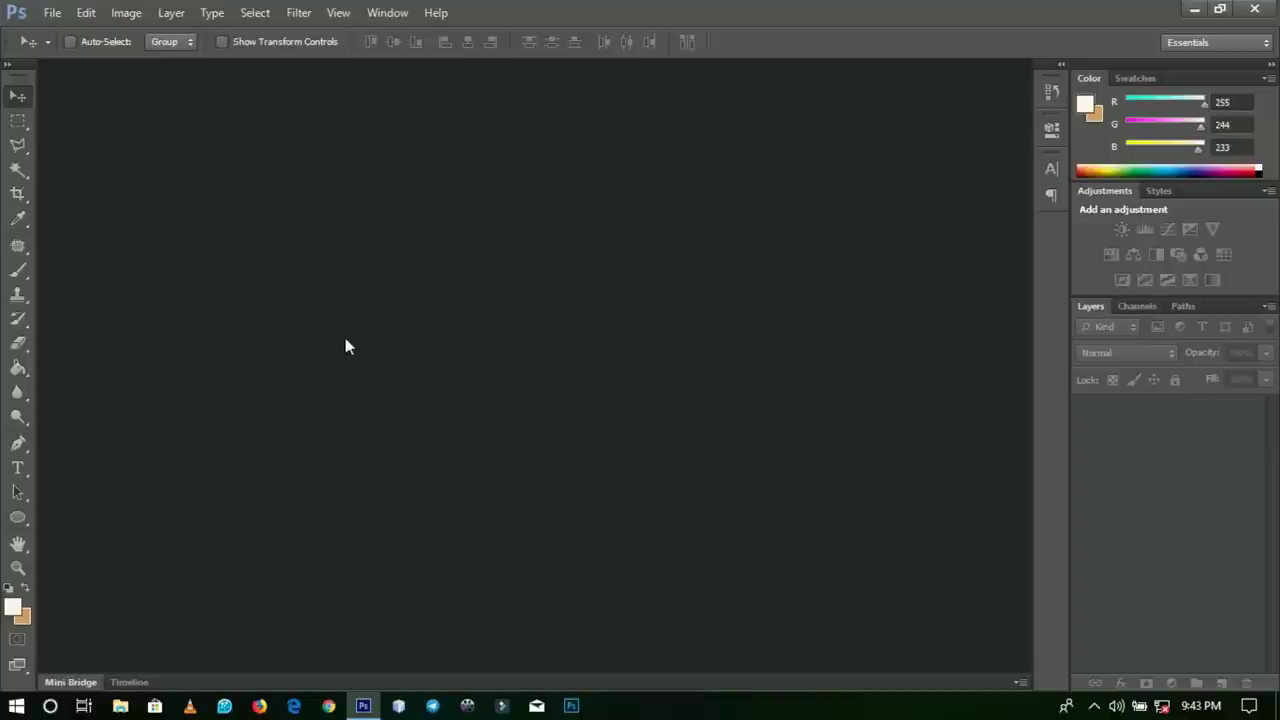
left_click(52, 12)
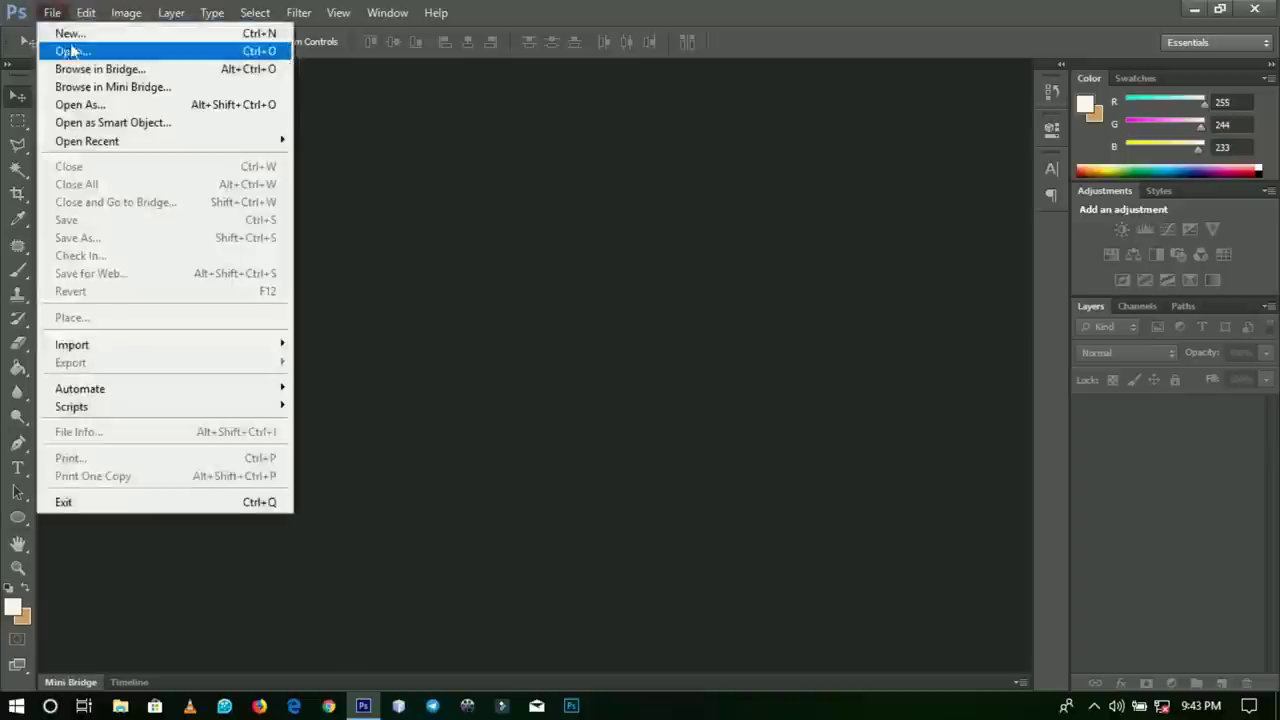
left_click(54, 31)
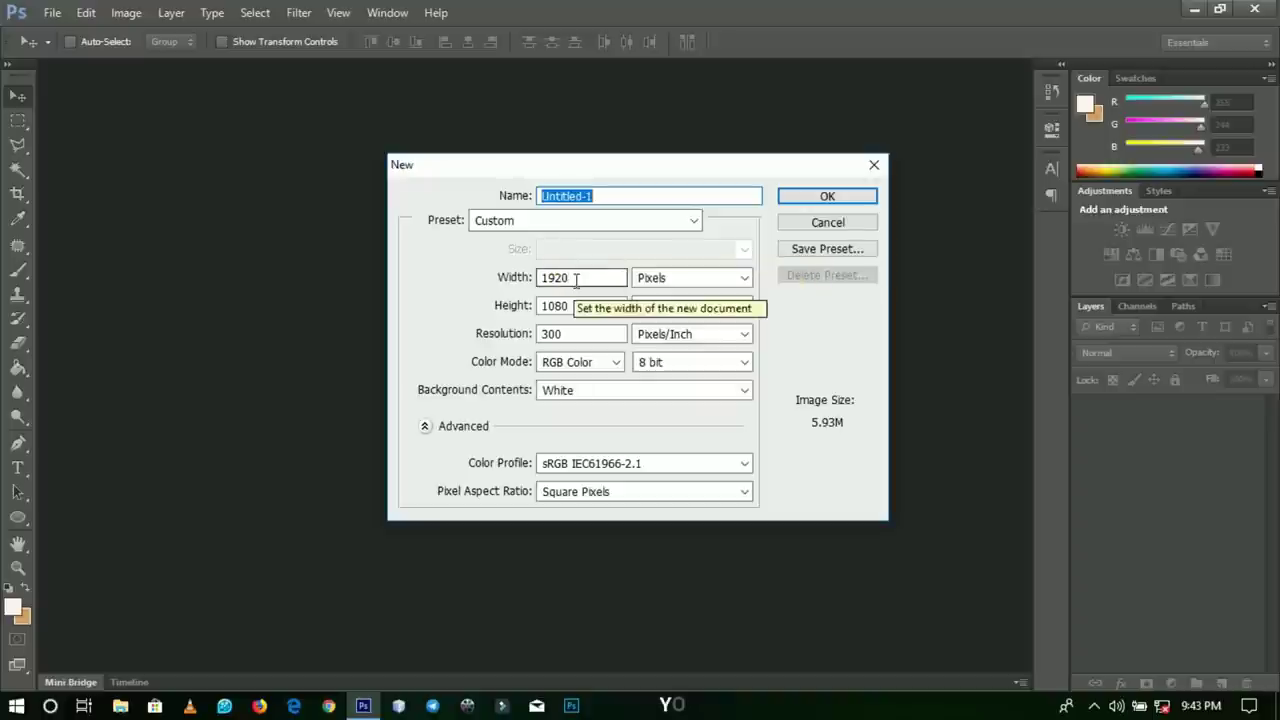
left_click(690, 278)
left_click(686, 297)
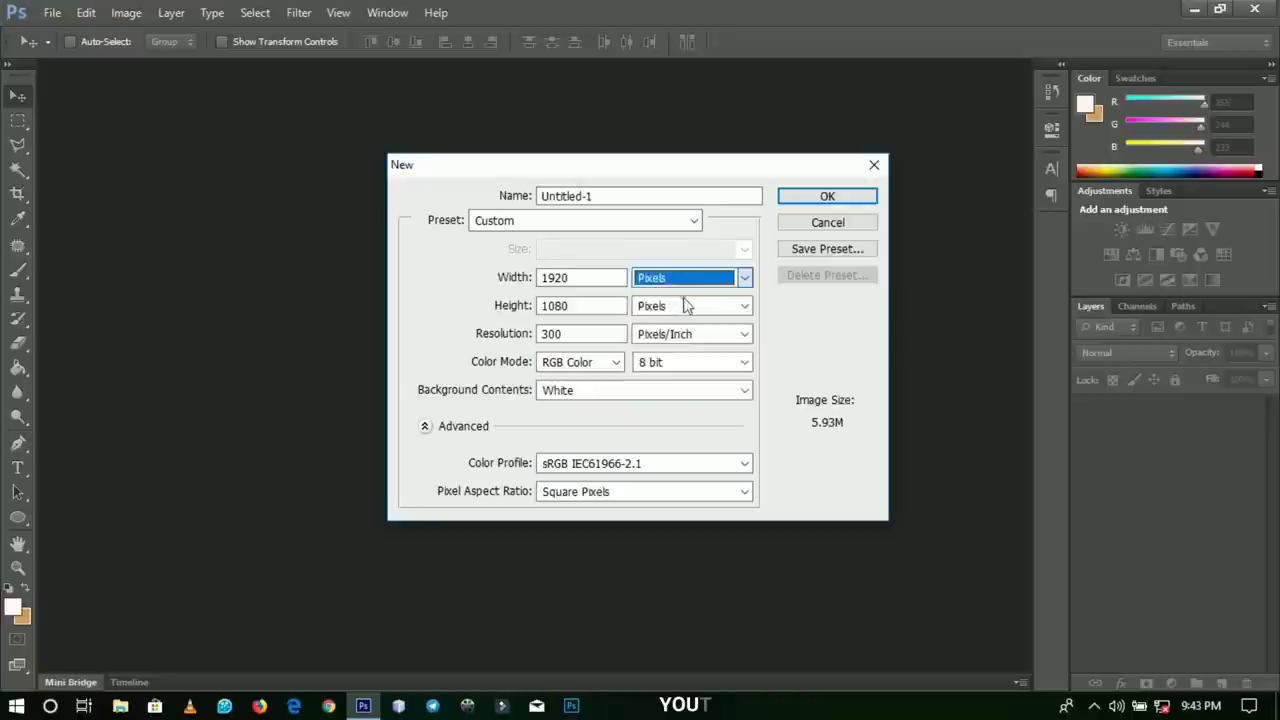
double_click(590, 275)
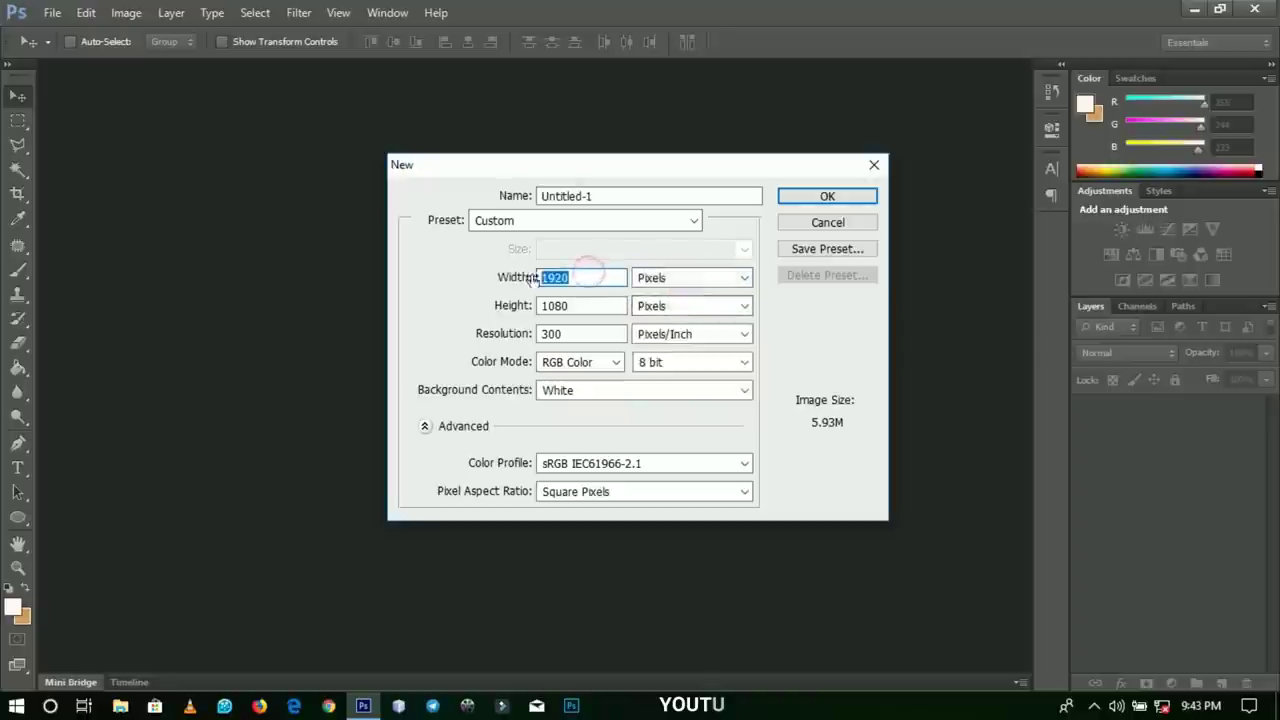
double_click(592, 305)
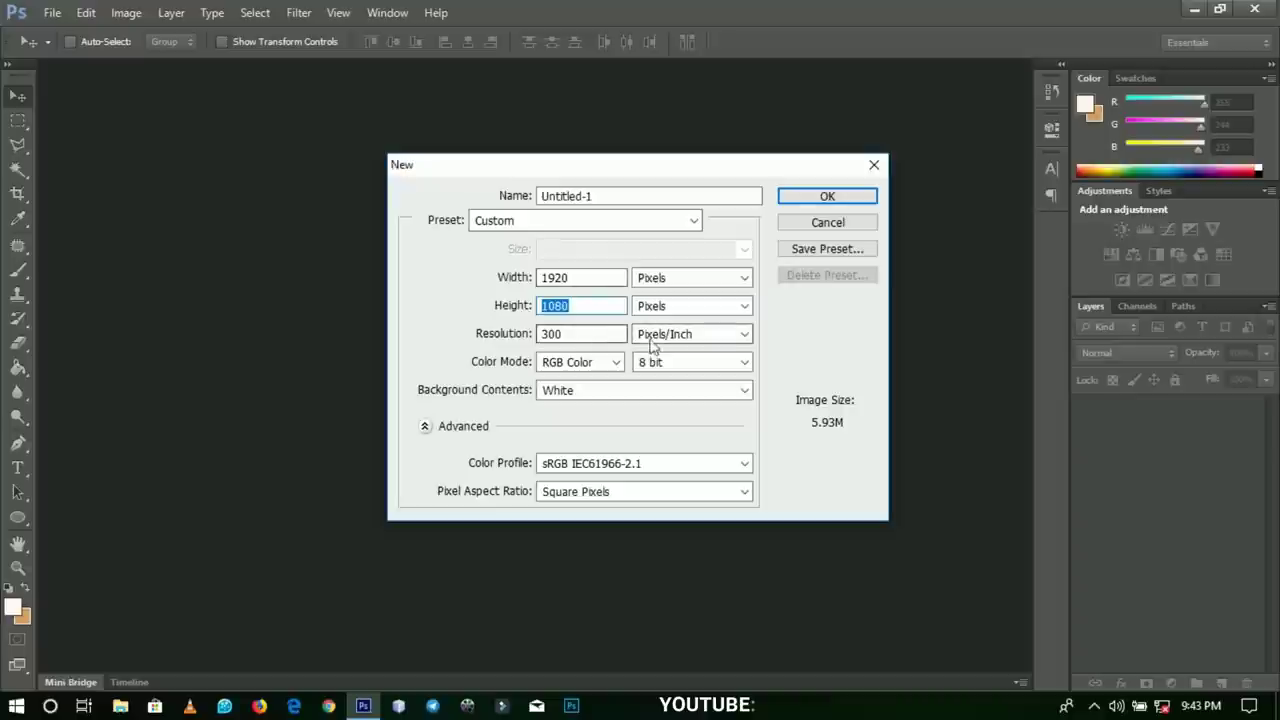
double_click(606, 333)
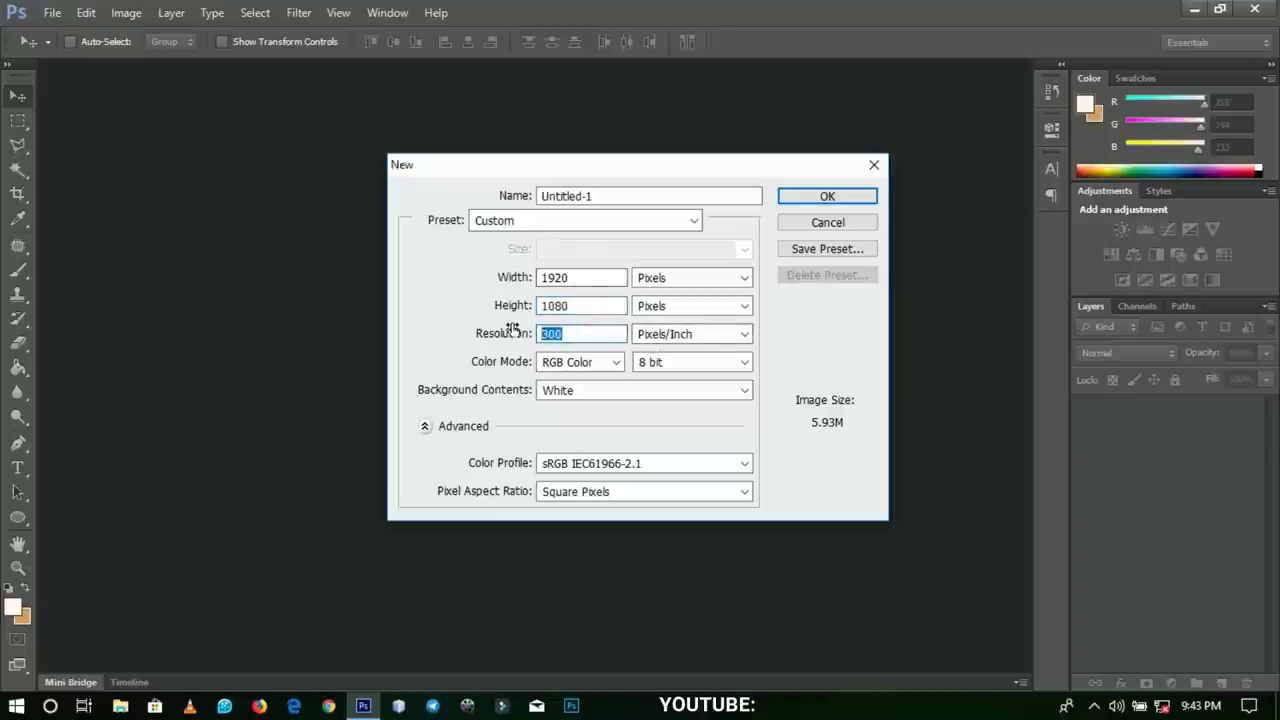
type("100")
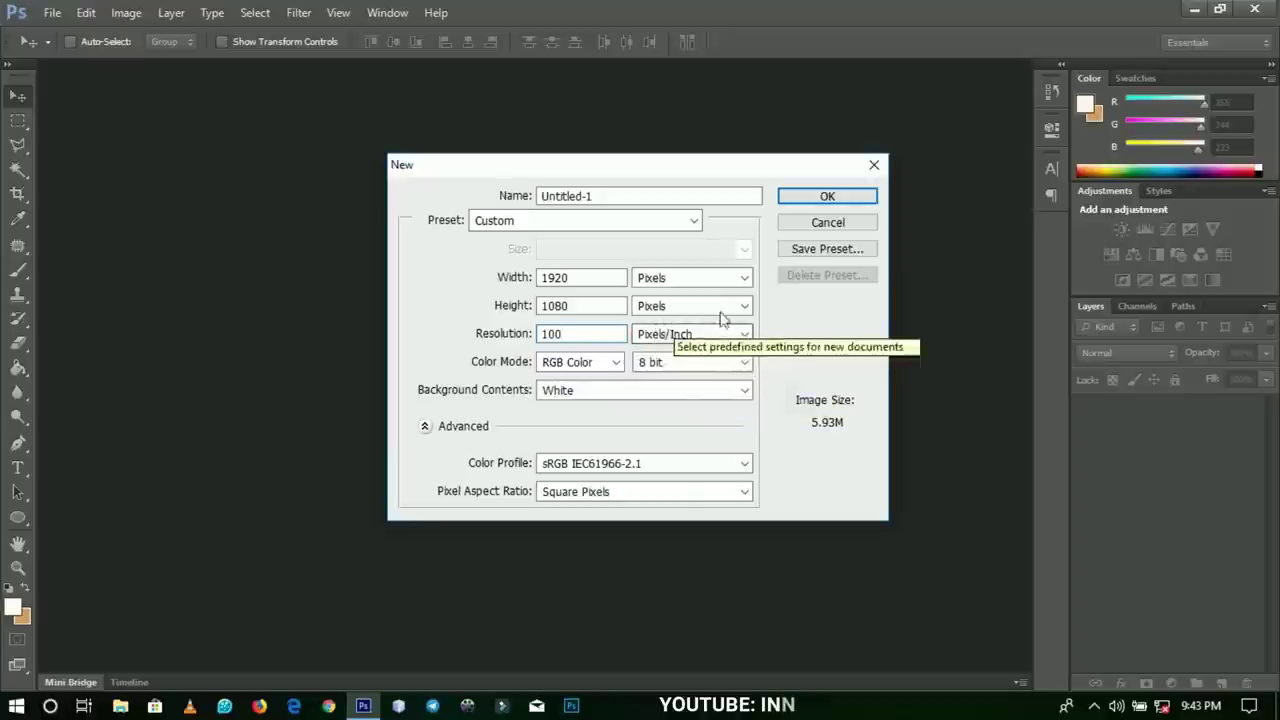
left_click(808, 197)
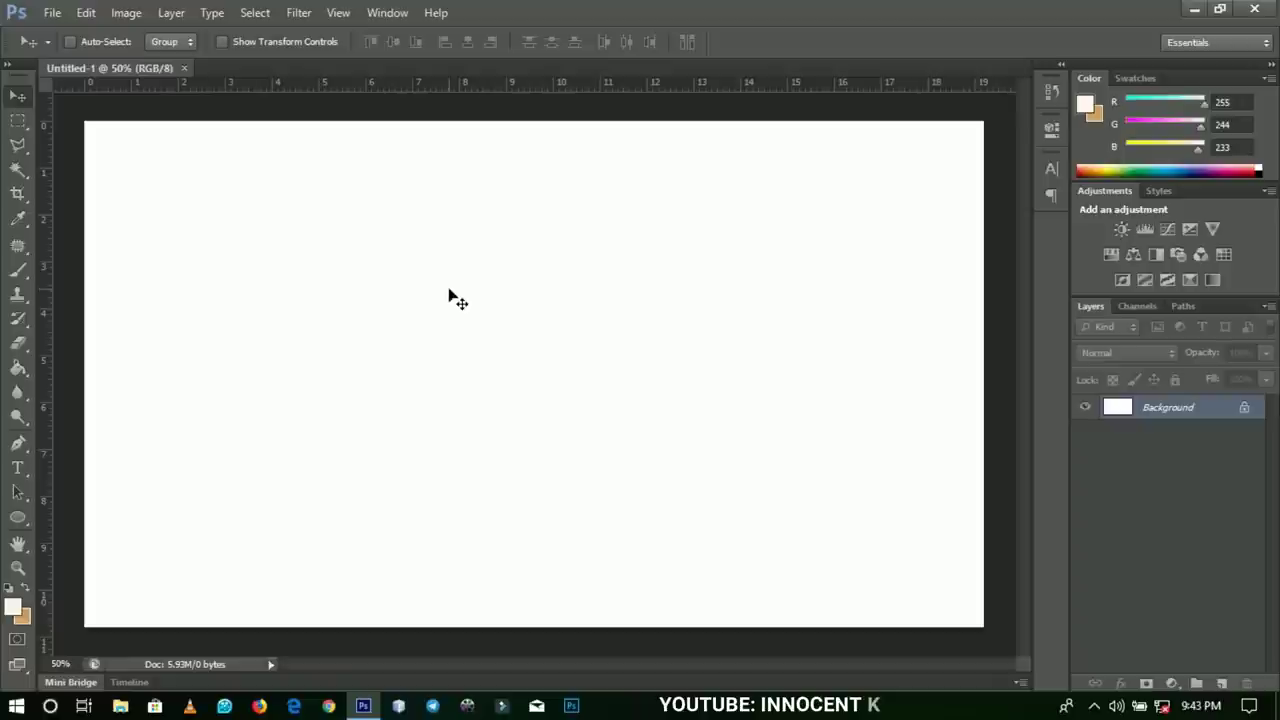
Step: Review the new document's pixel dimensions, document size and resolution in the Image Size settings
left_click(126, 12)
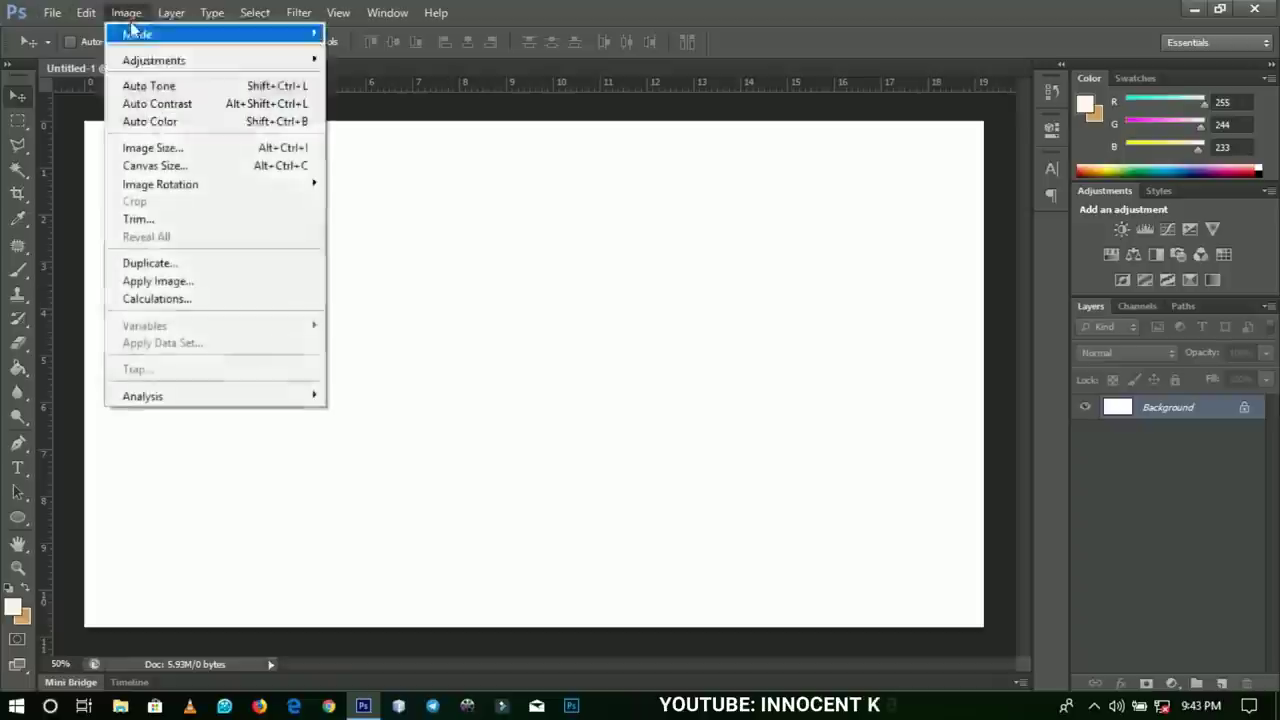
left_click(145, 147)
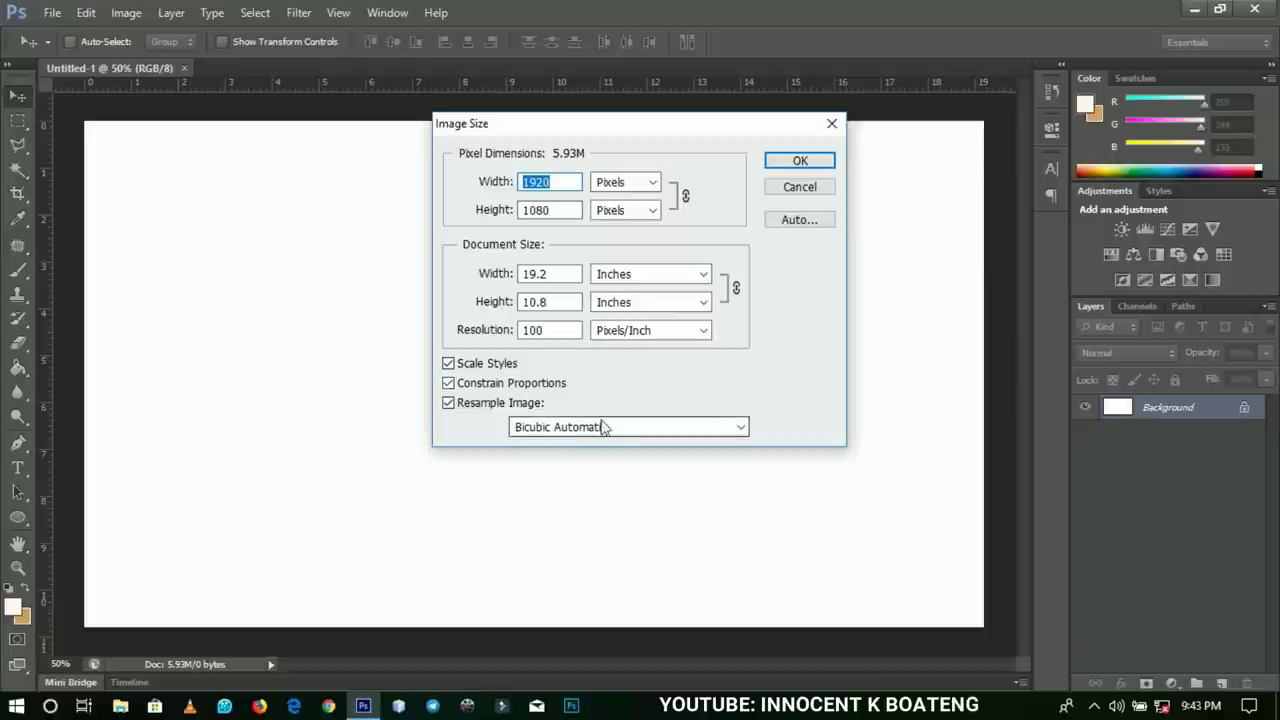
left_click(800, 161)
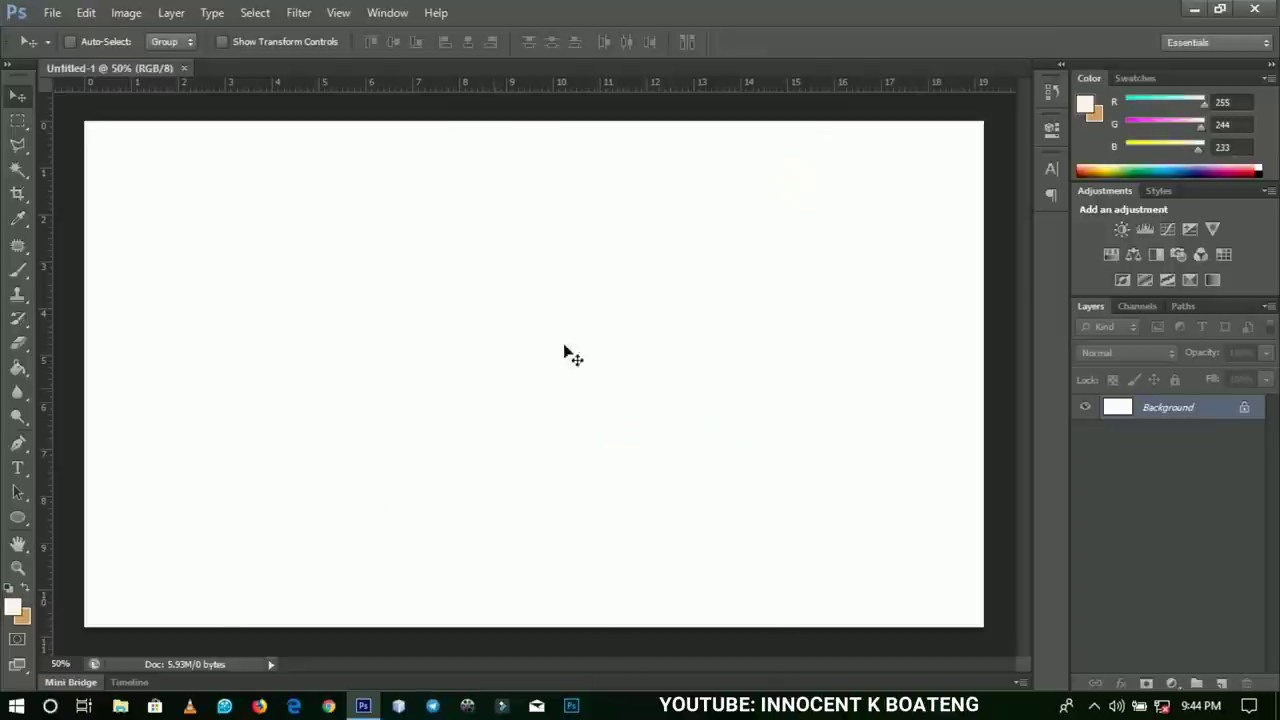
Step: Place the JPG portrait of the woman from the desktop's Christmas folder into the document and enlarge it to fill the canvas
left_click(1191, 9)
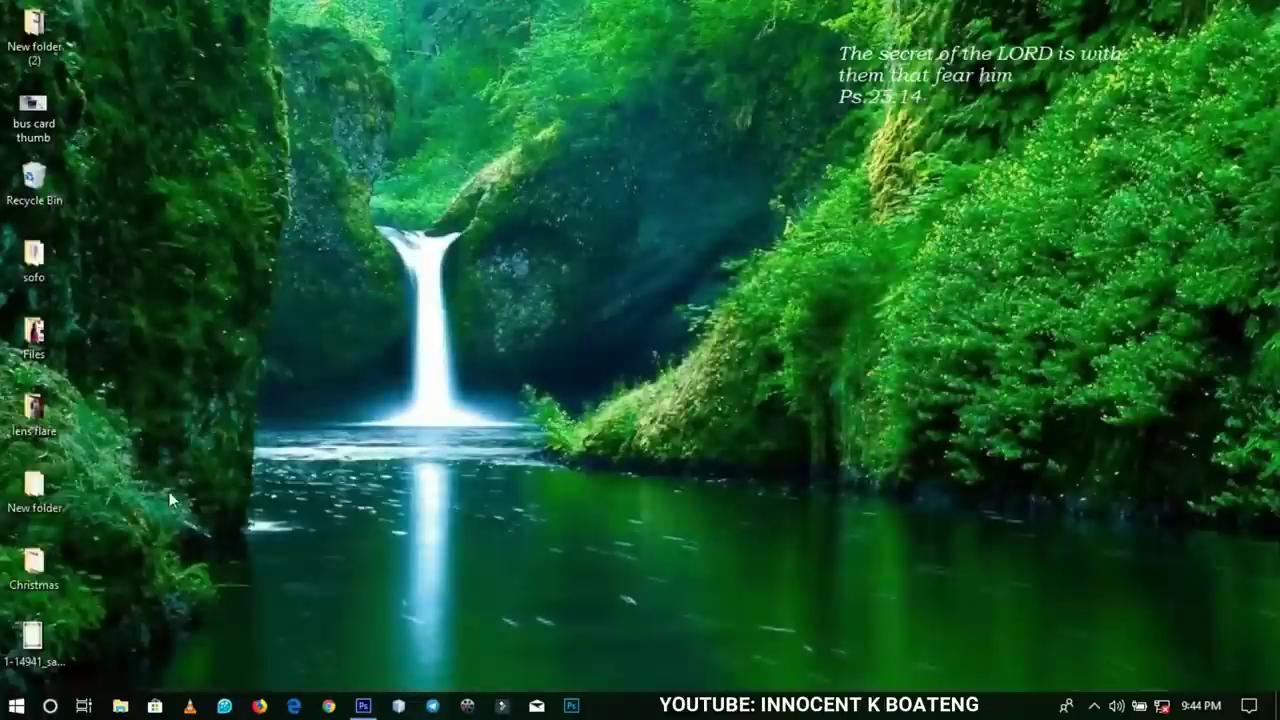
double_click(44, 567)
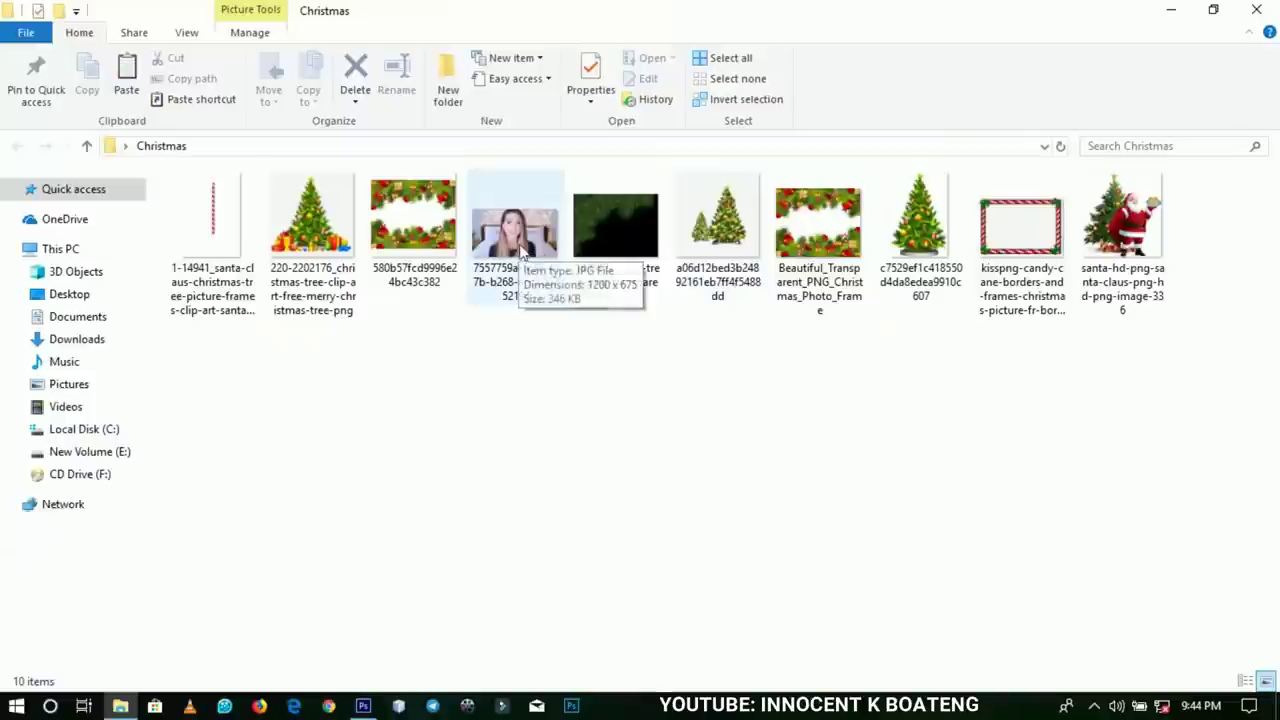
left_click_drag(524, 236, 615, 430)
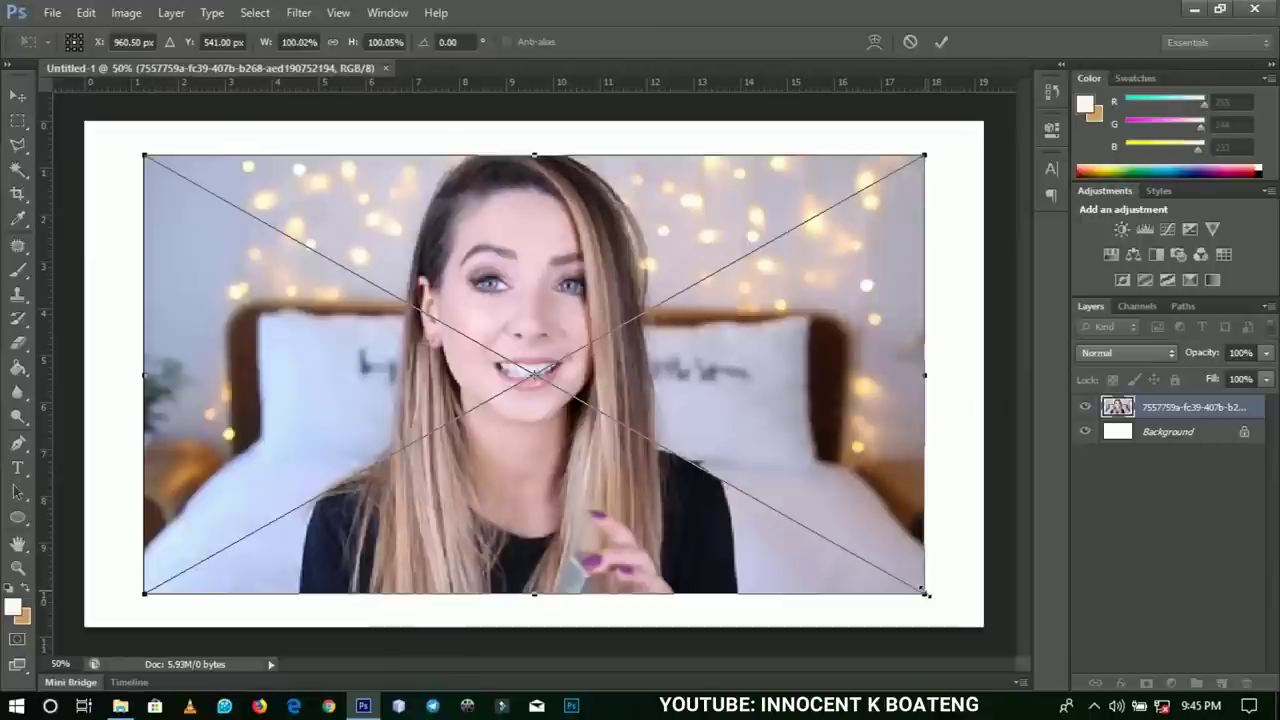
left_click_drag(925, 593, 1012, 622)
key("Return")
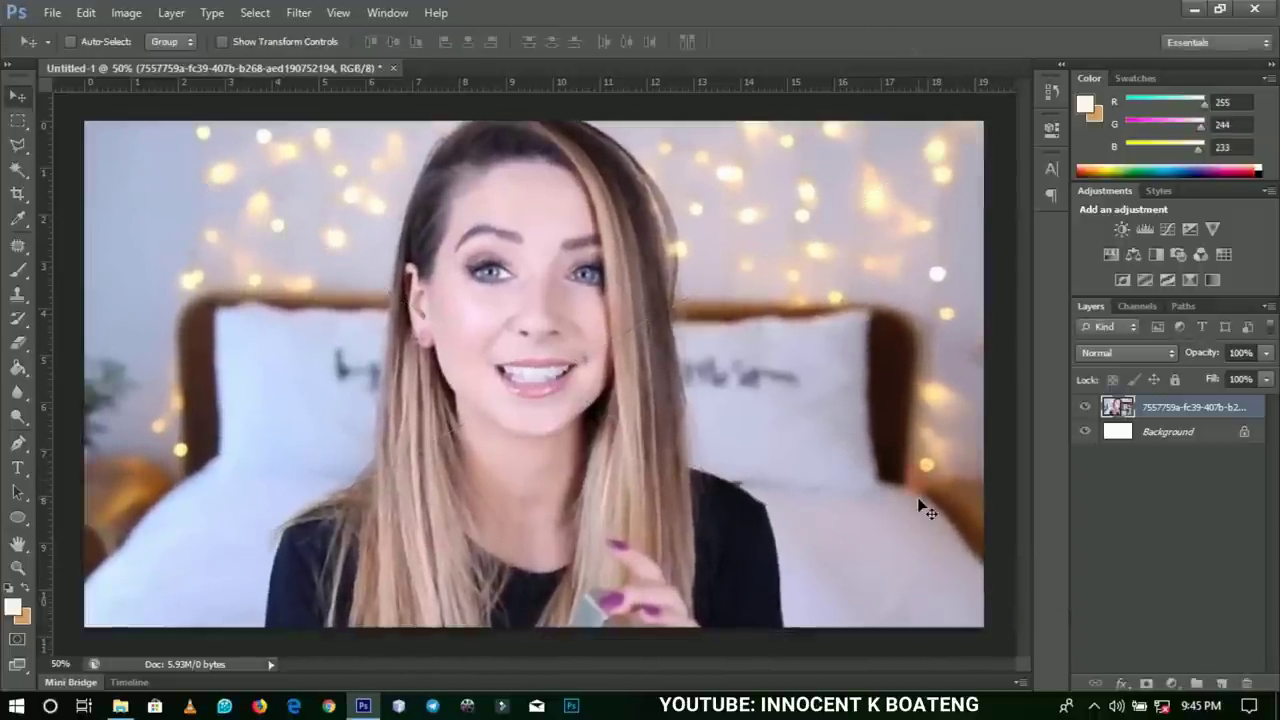
Step: Shift the portrait slightly to the left and rasterize its layer
left_click_drag(914, 517, 908, 516)
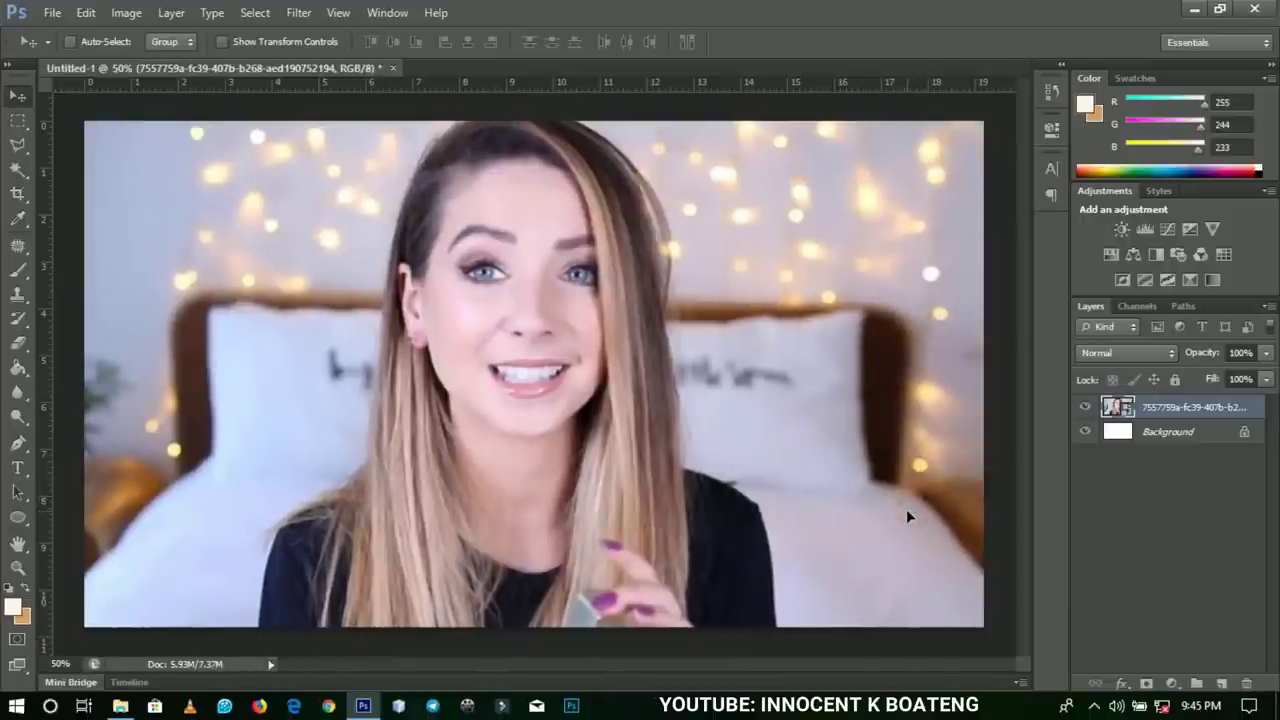
right_click(1183, 408)
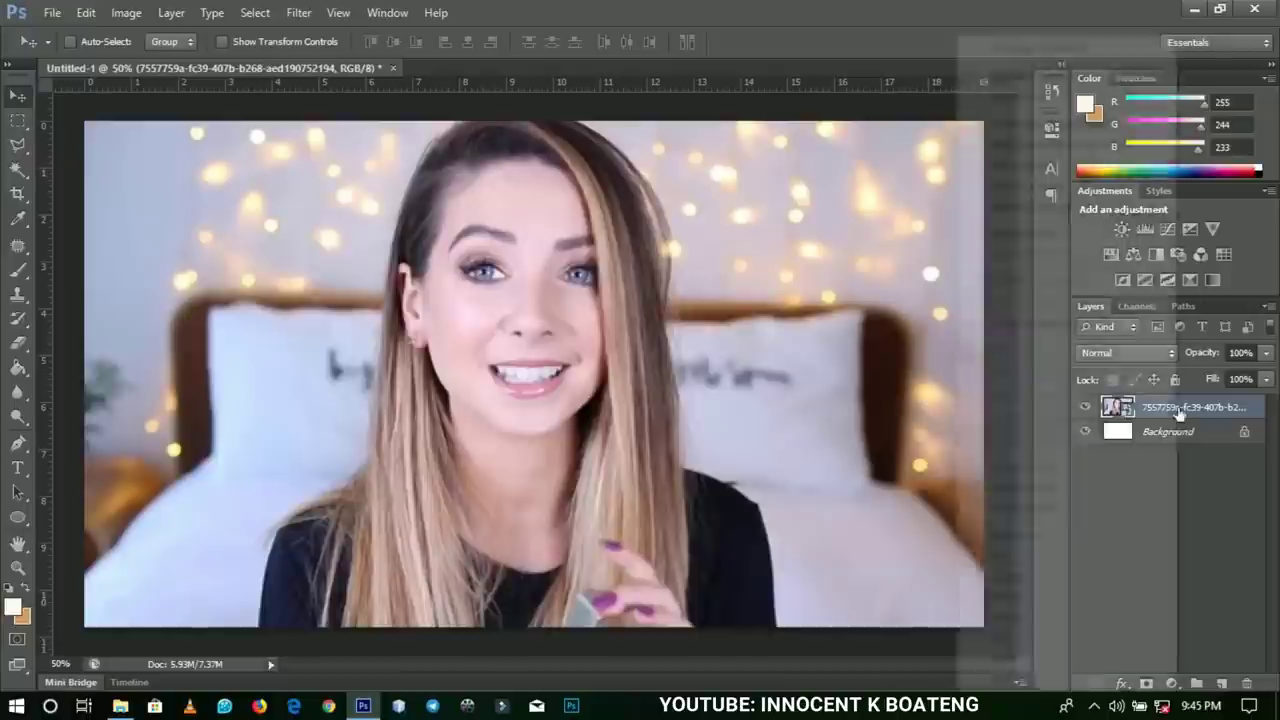
left_click(1041, 240)
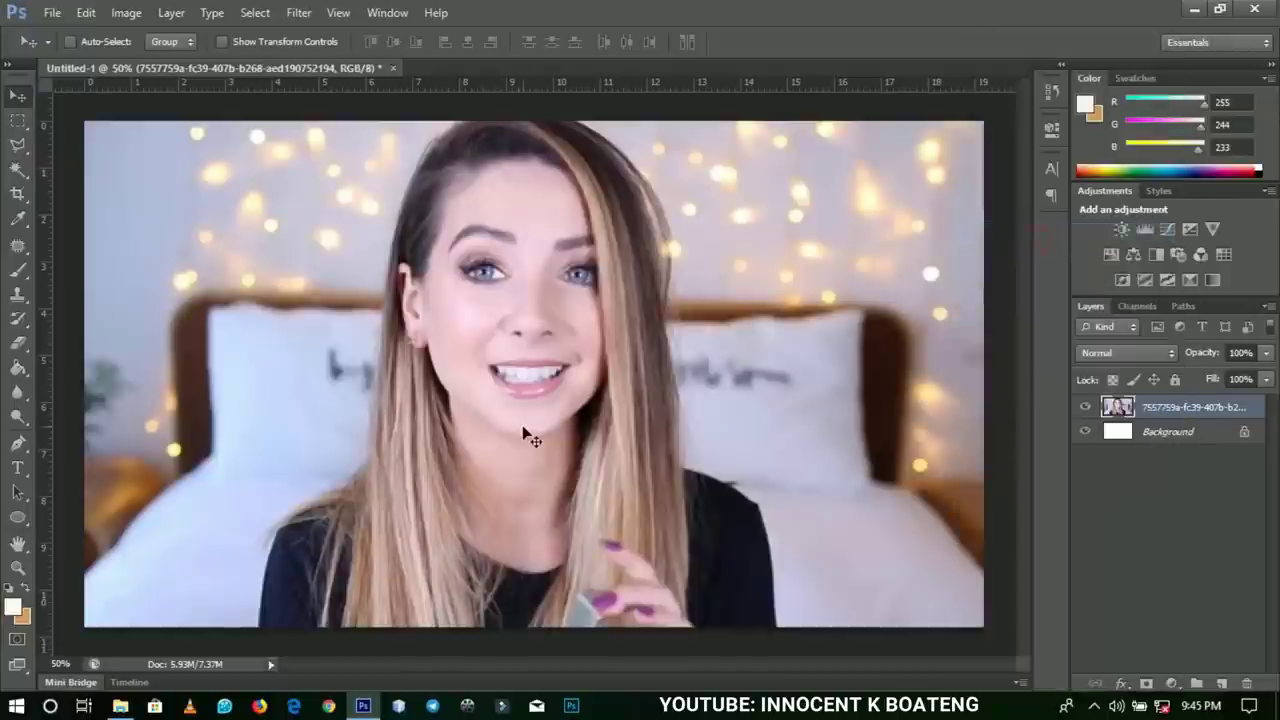
Step: Open Beautiful_Transparent_PNG_Christmas_Photo_Frame from the Christmas folder as a separate Photoshop document
key("z")
left_click(556, 389, "alt")
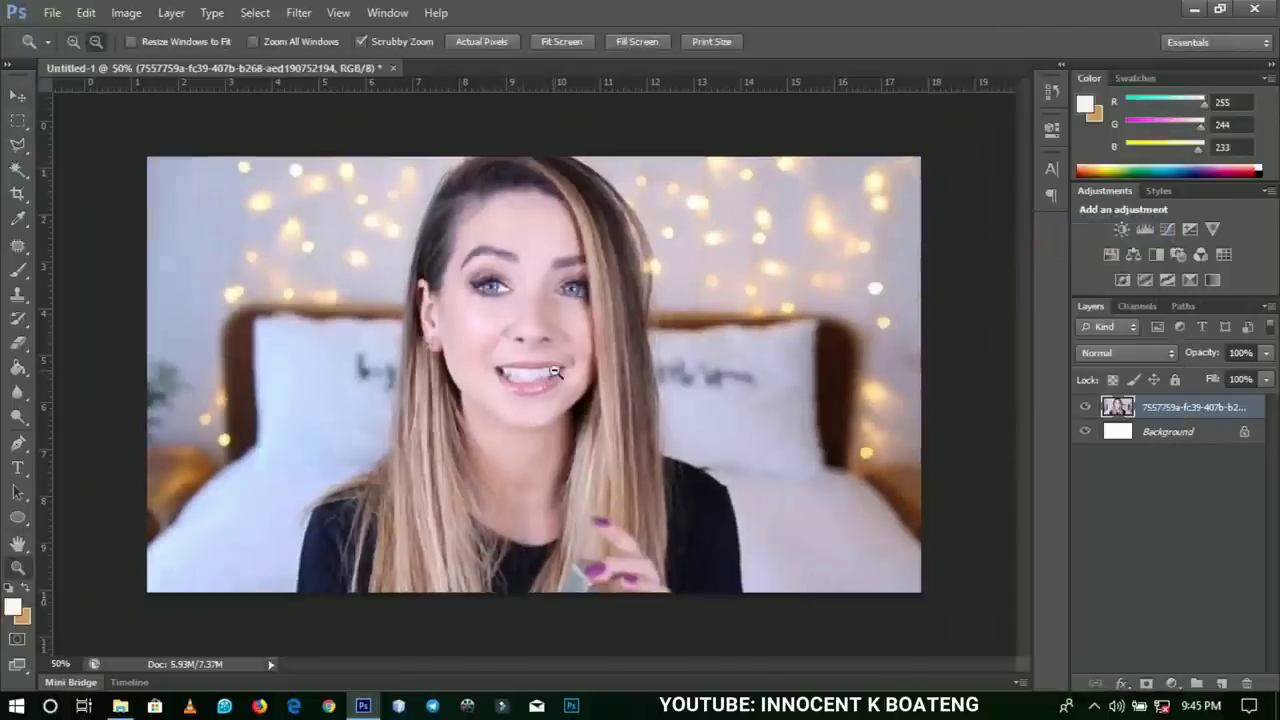
left_click(609, 400)
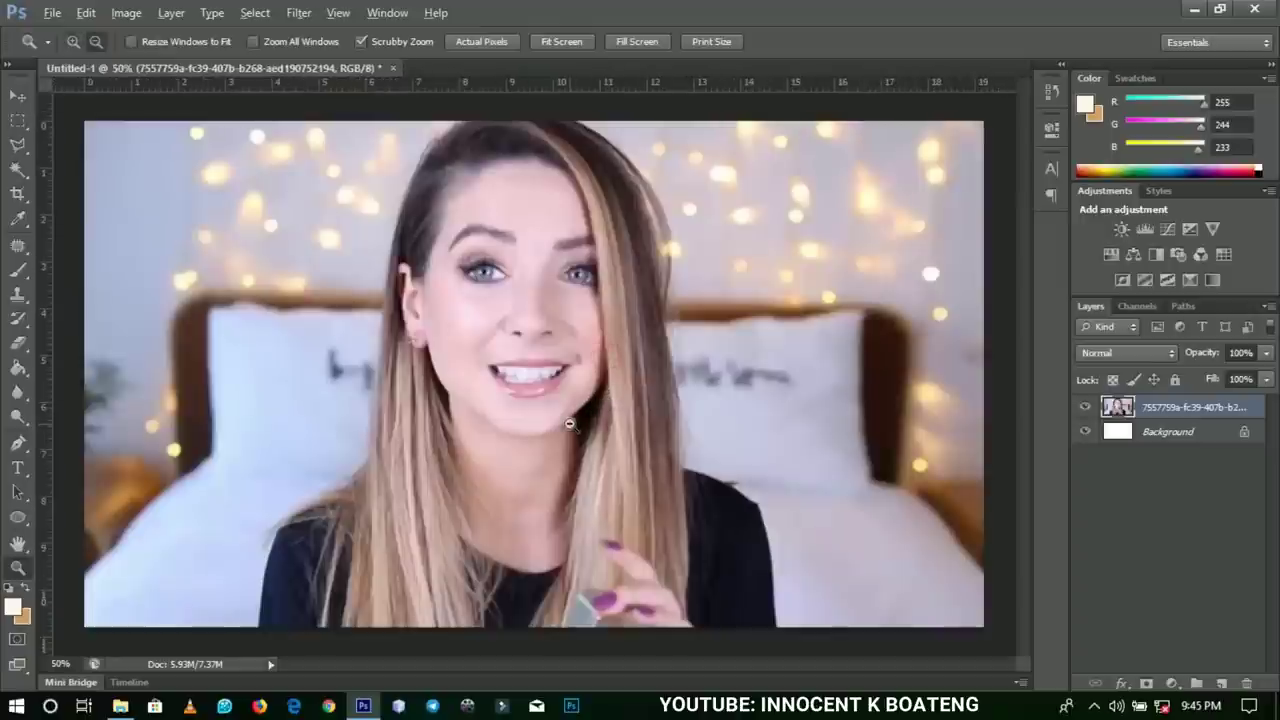
left_click(573, 420, "alt")
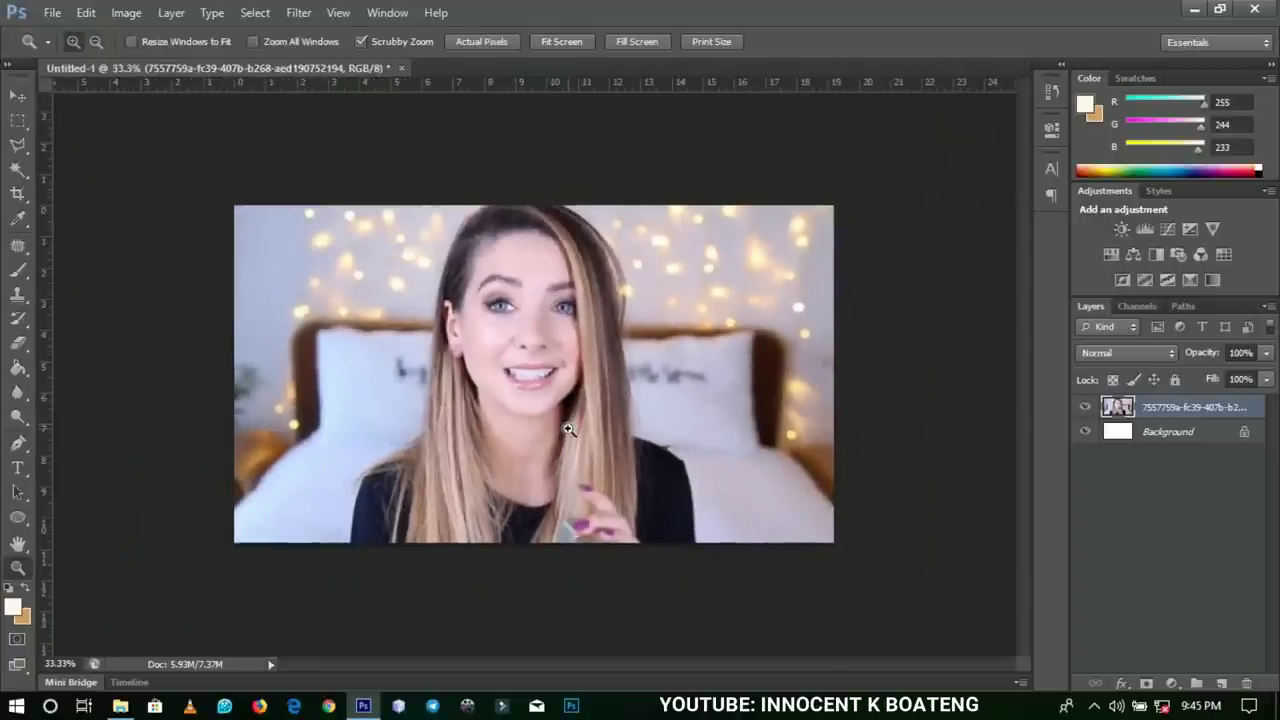
left_click(363, 706)
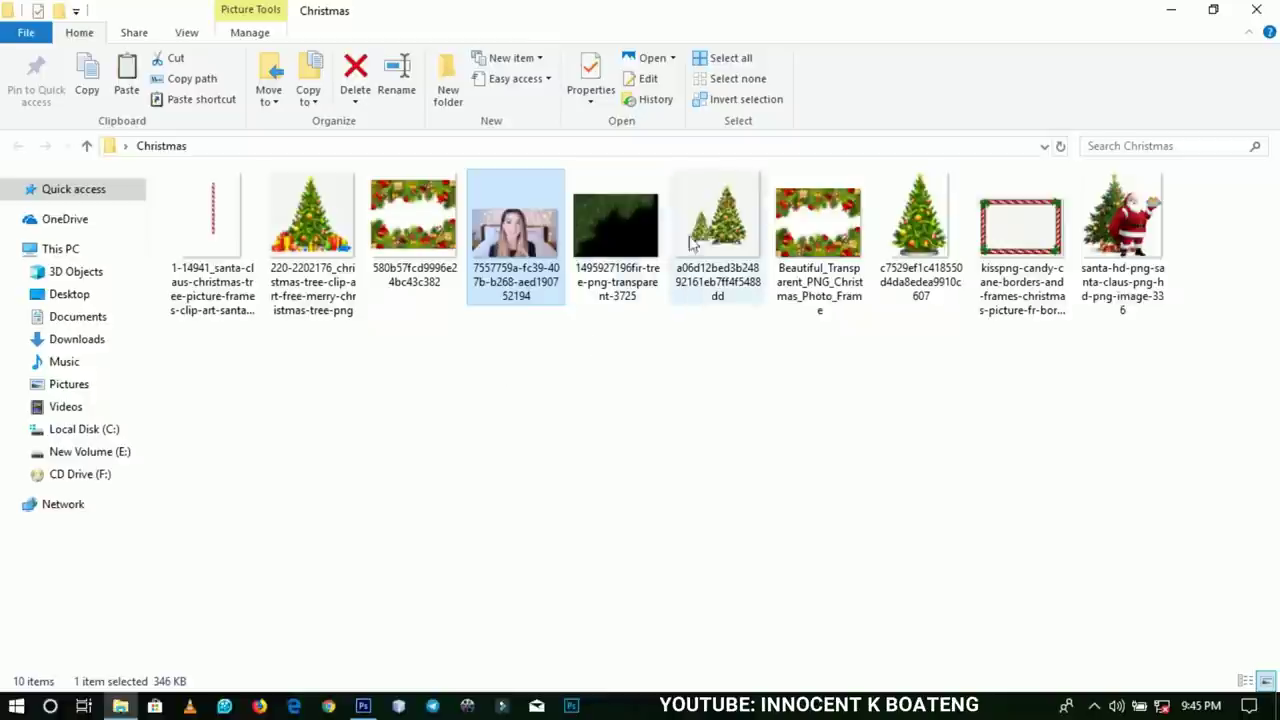
left_click(812, 237)
left_click_drag(812, 237, 1165, 556)
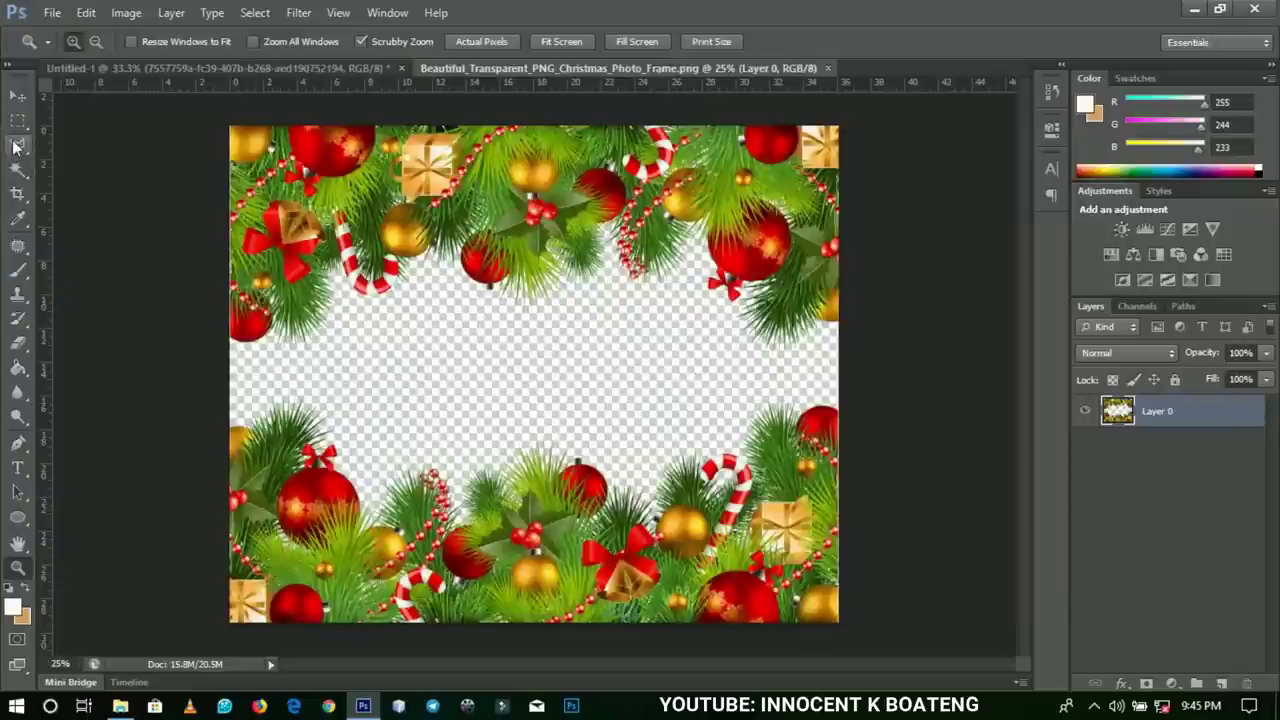
Step: Outline the upper half of the Christmas frame with the Polygonal Lasso and cut it to a new layer
left_click_drag(15, 147, 57, 163)
left_click(66, 166)
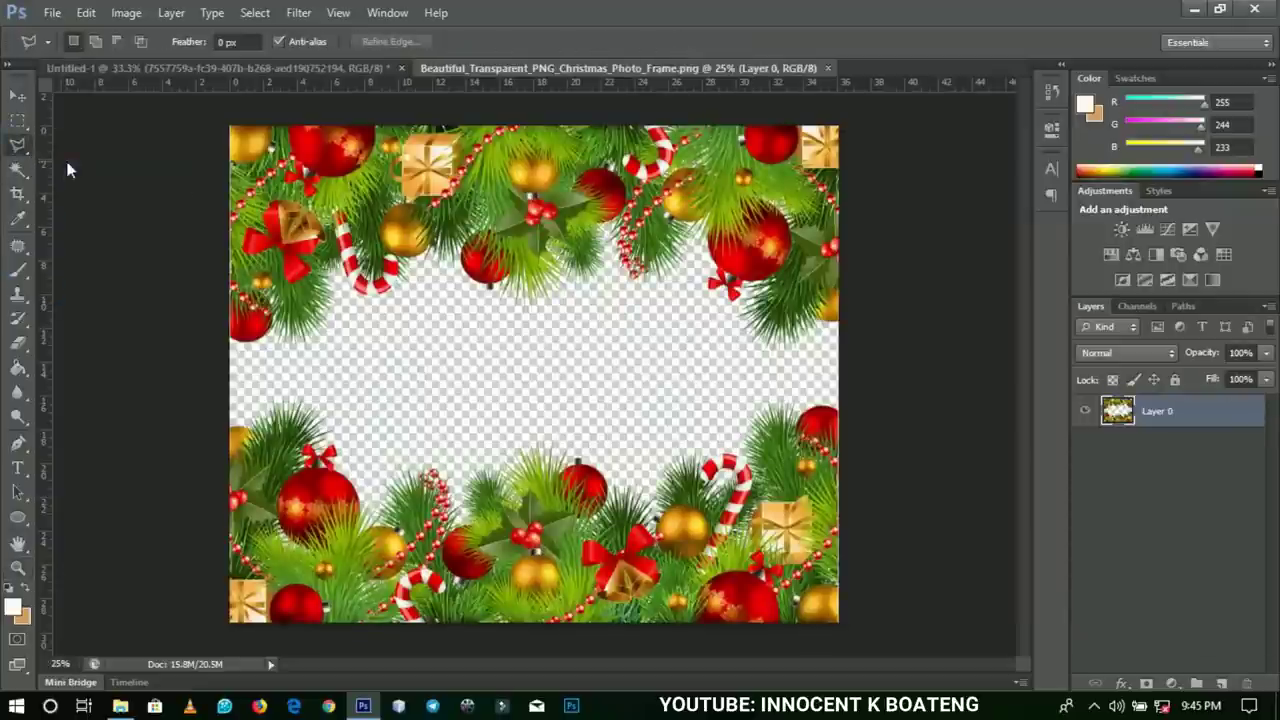
left_click(200, 368)
left_click(926, 350)
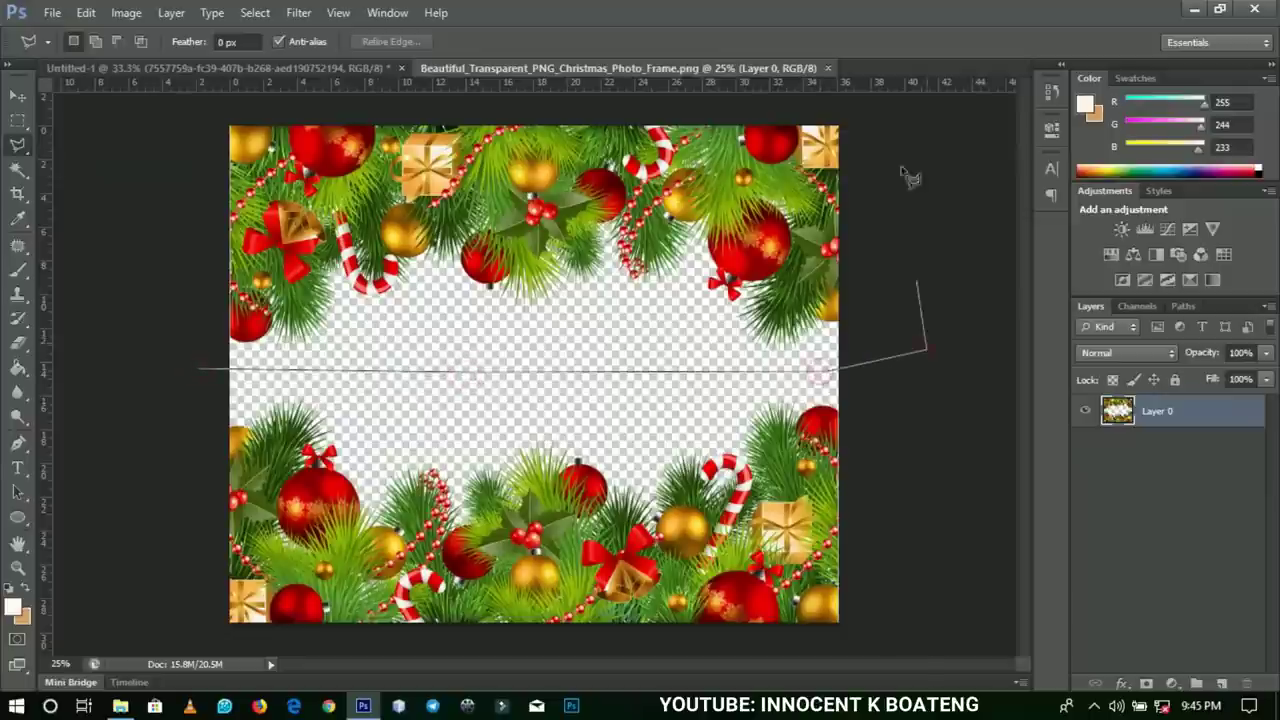
left_click(888, 100)
left_click(165, 350)
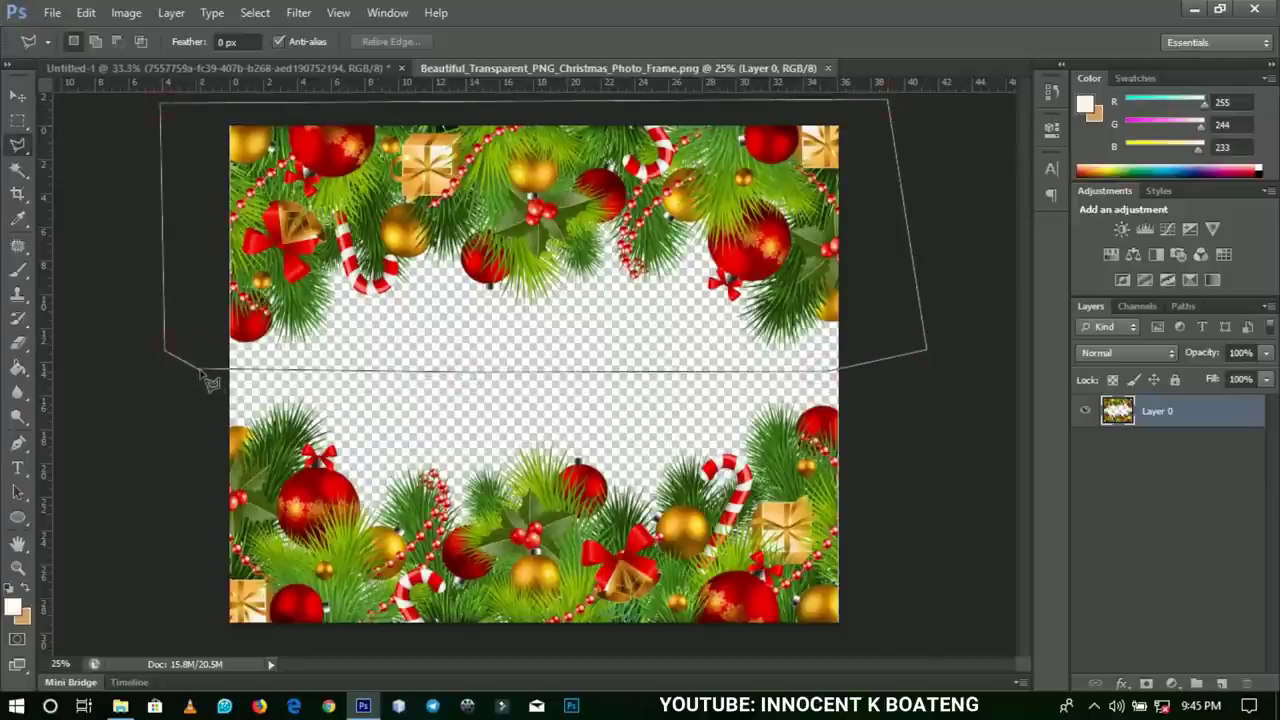
left_click(200, 368)
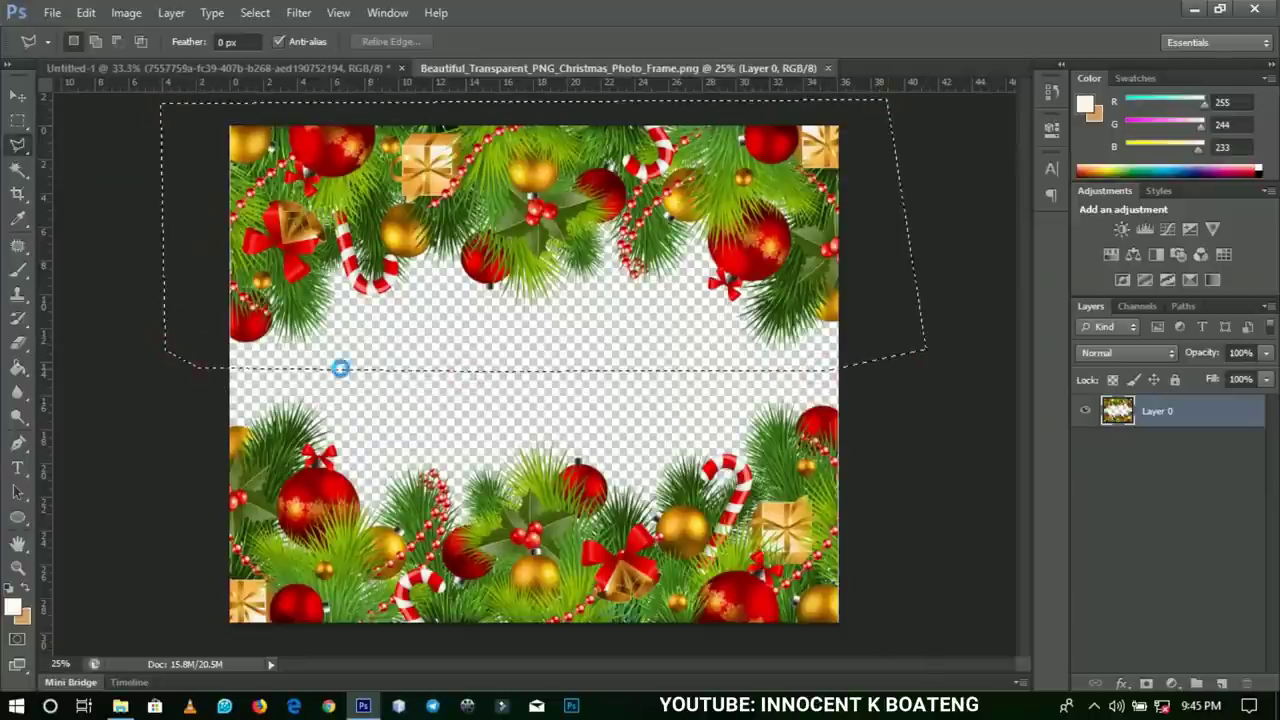
right_click(540, 242)
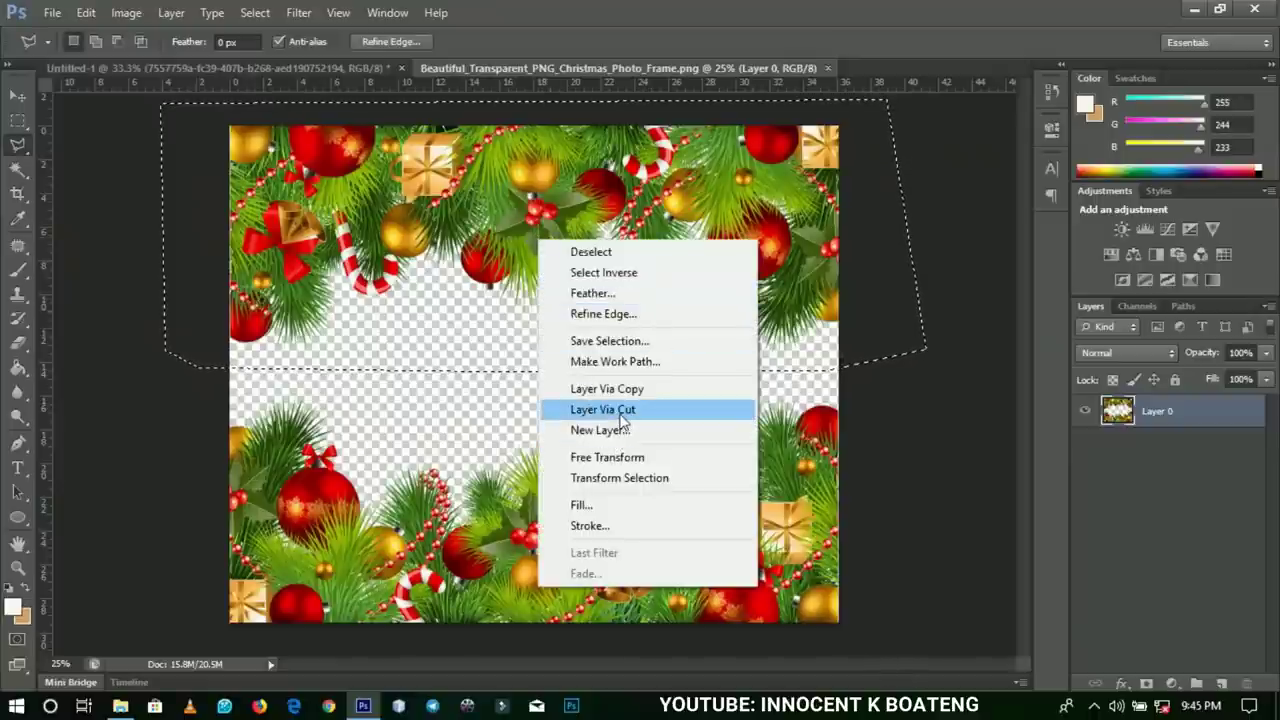
left_click(618, 409)
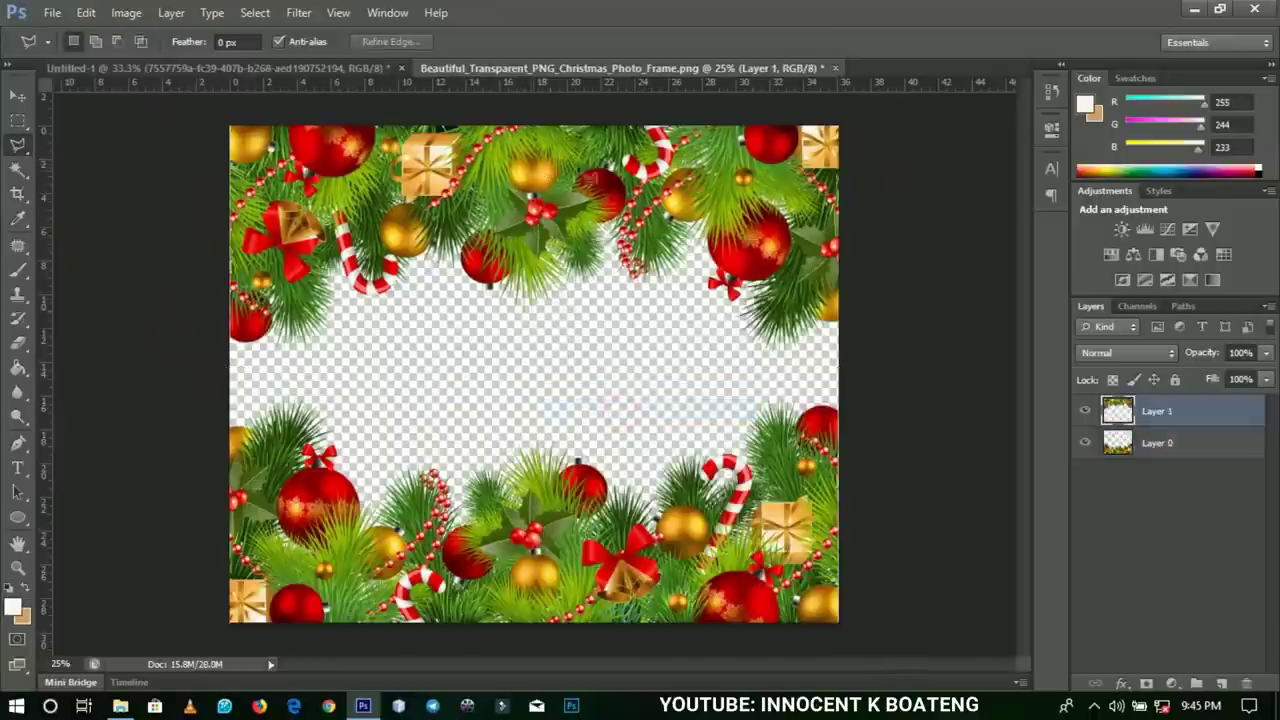
Step: Move the cut upper garland into the Untitled-1 document, over the portrait
key("v")
left_click_drag(688, 281, 440, 395)
left_click_drag(538, 400, 792, 252)
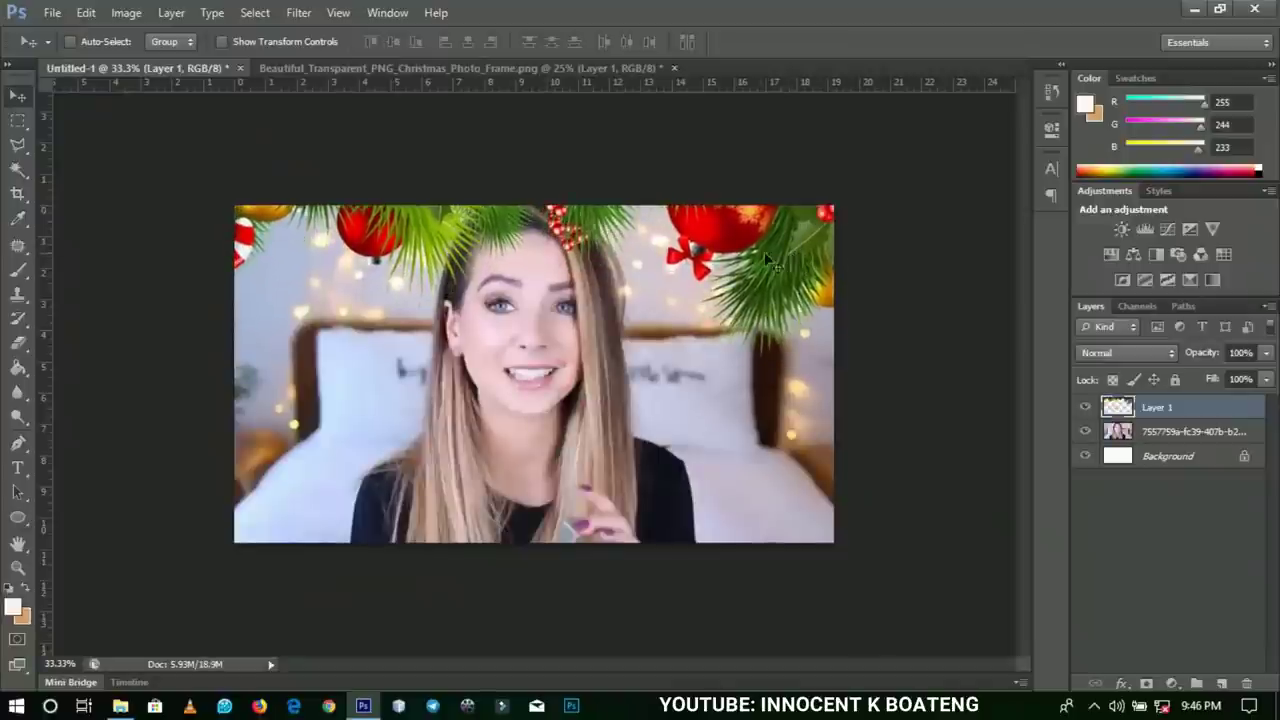
Step: Rotate the garland 90° counterclockwise, scale it down and move it against the portrait's left edge
key("ctrl+t")
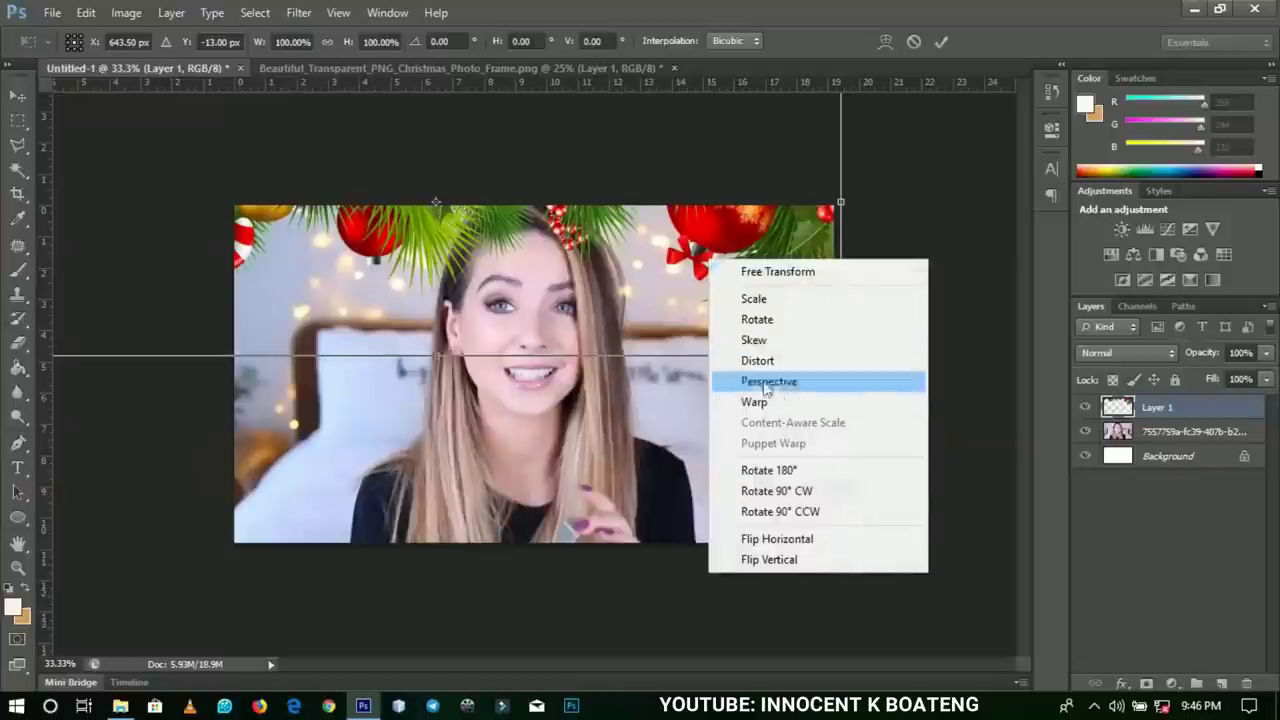
left_click(768, 512)
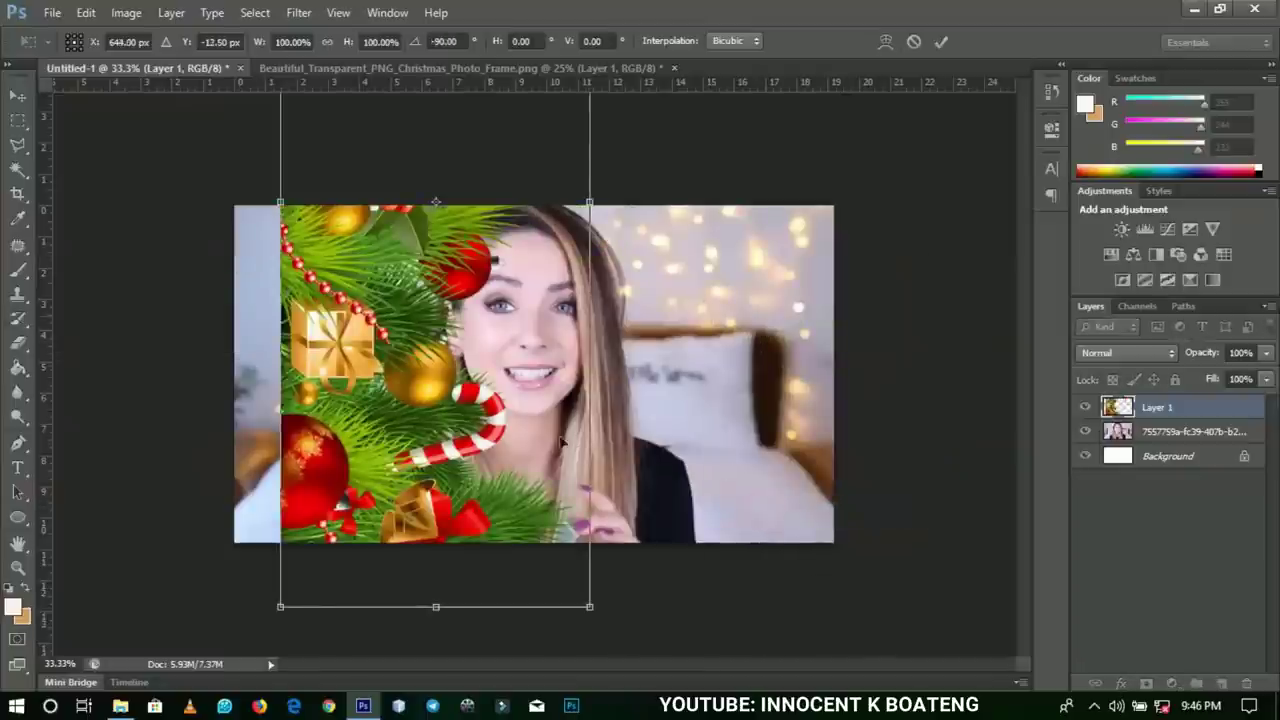
left_click_drag(587, 607, 437, 372)
key("Return")
left_click_drag(471, 445, 331, 420)
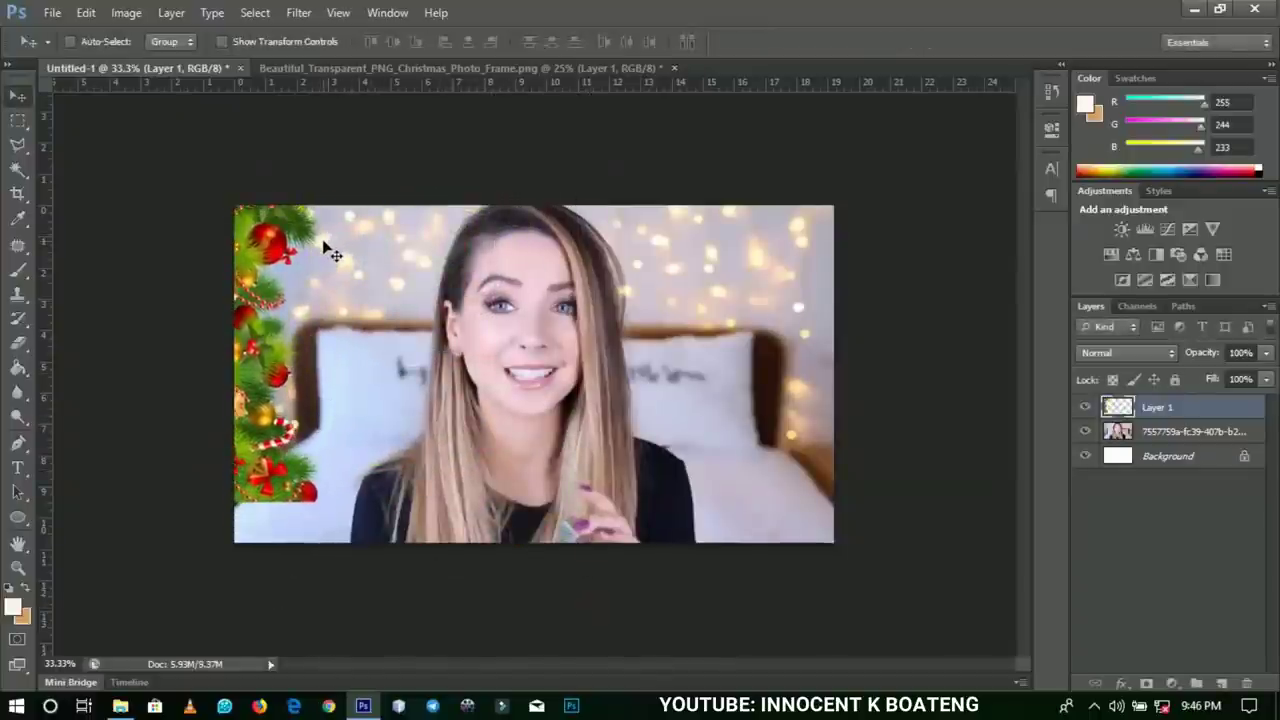
Step: Enlarge the garland with Free Transform and reposition it to cover the full height of the left edge
key("ctrl+t")
left_click_drag(322, 207, 366, 152)
left_click_drag(409, 206, 414, 244)
key("Return")
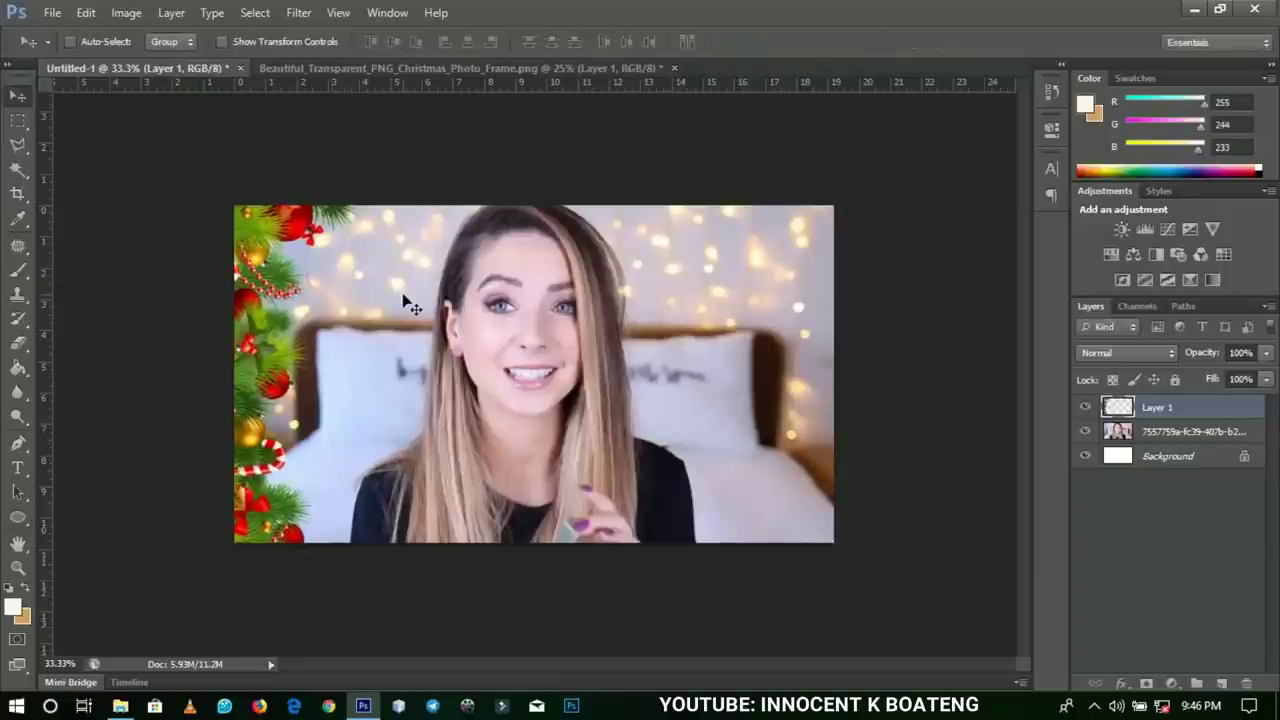
Step: Raise the portrait layer's saturation to +25 with Hue/Saturation
left_click(1117, 437)
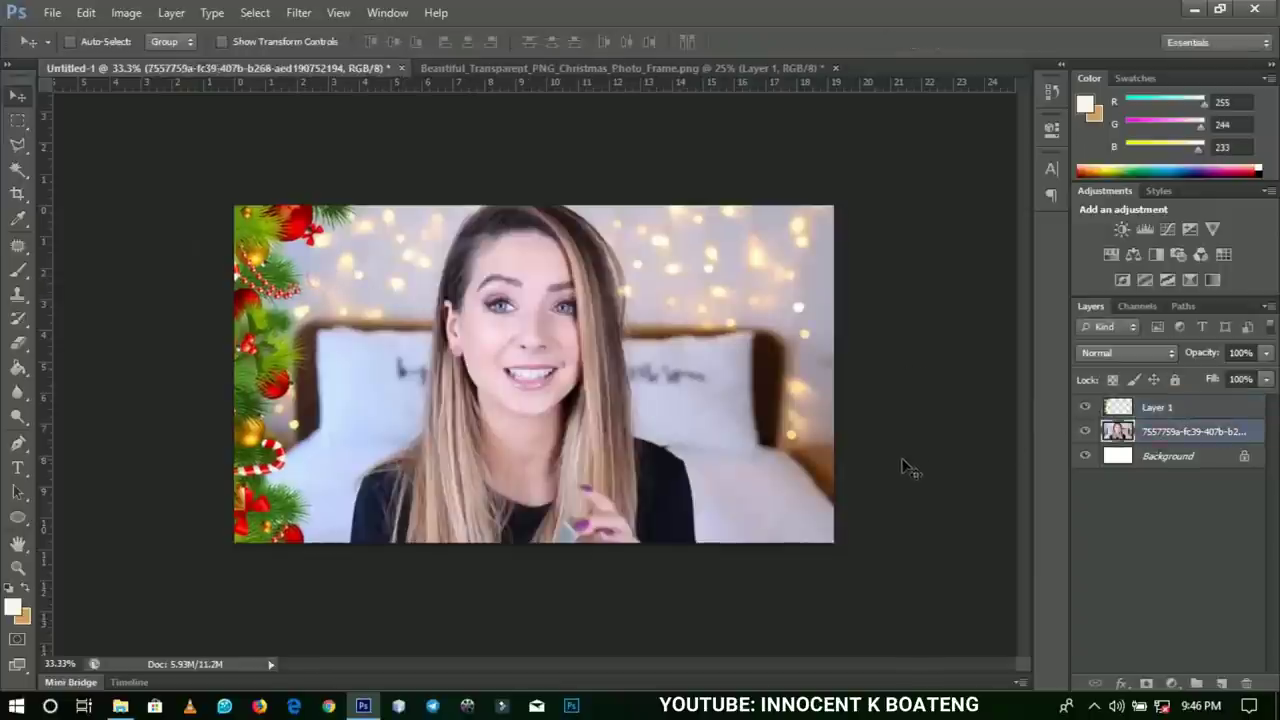
key("ctrl+u")
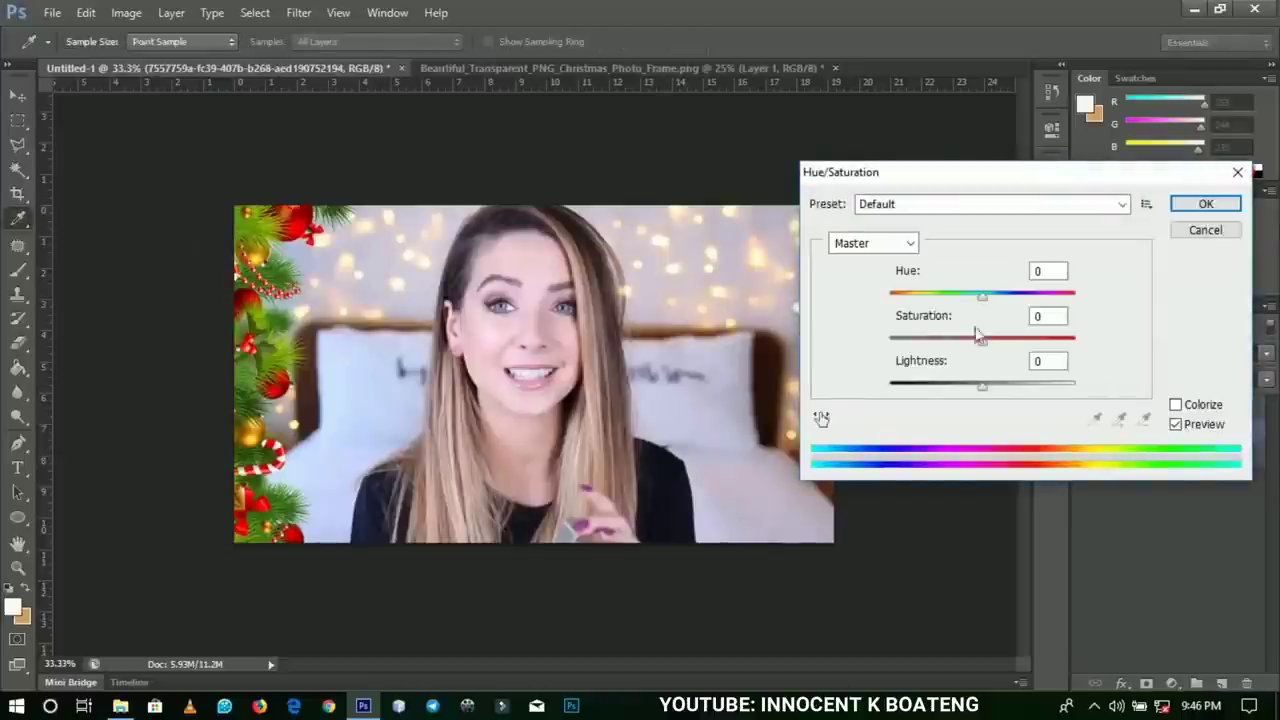
left_click_drag(985, 345, 1005, 342)
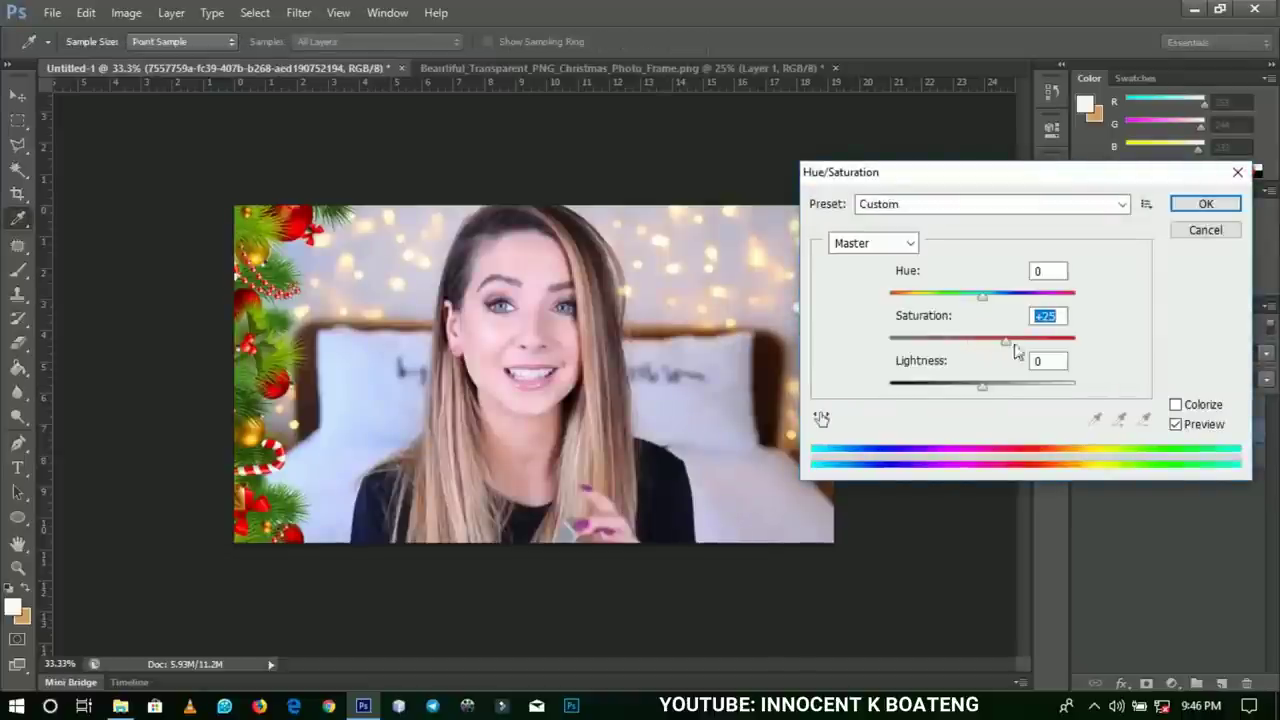
left_click(1206, 204)
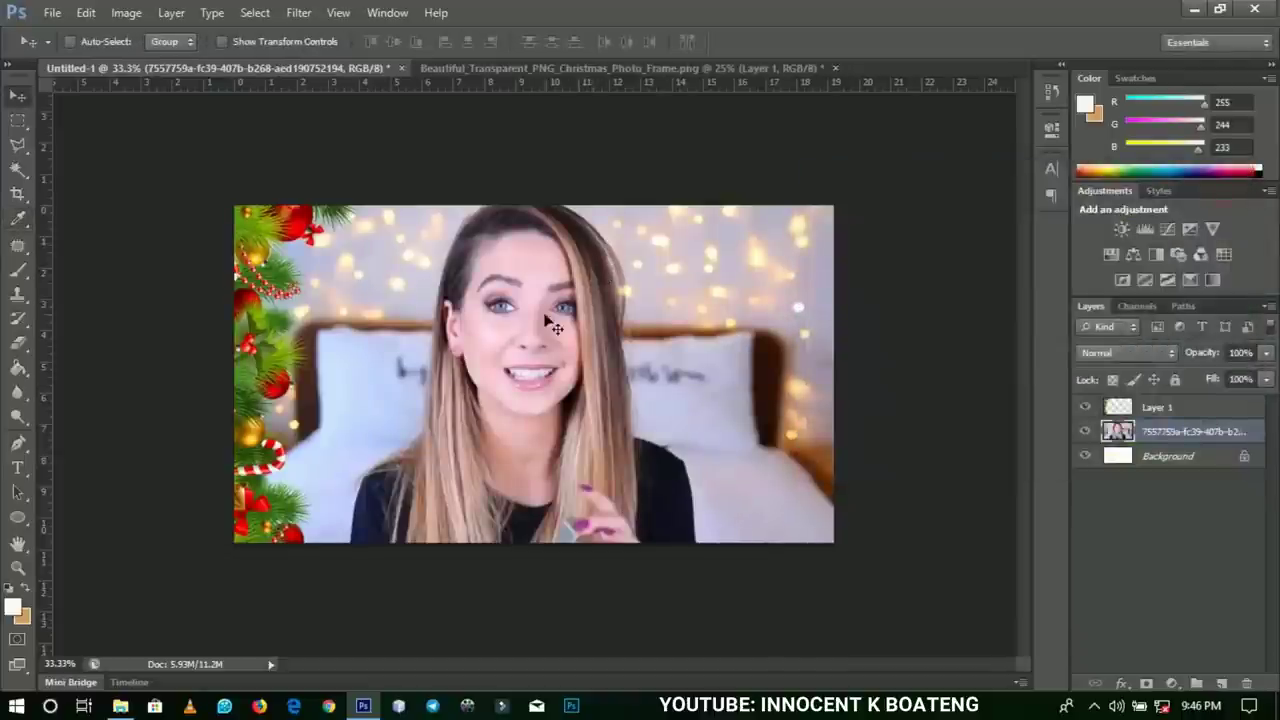
Step: Bring the fir branch from the fir-tree PNG into the Untitled-1 document, above the portrait layer
left_click(363, 704)
left_click_drag(590, 228, 1146, 551)
left_click_drag(600, 275, 860, 200)
Step: Flip the fir branch horizontally and move it up toward the portrait's upper-right corner
key("ctrl+t")
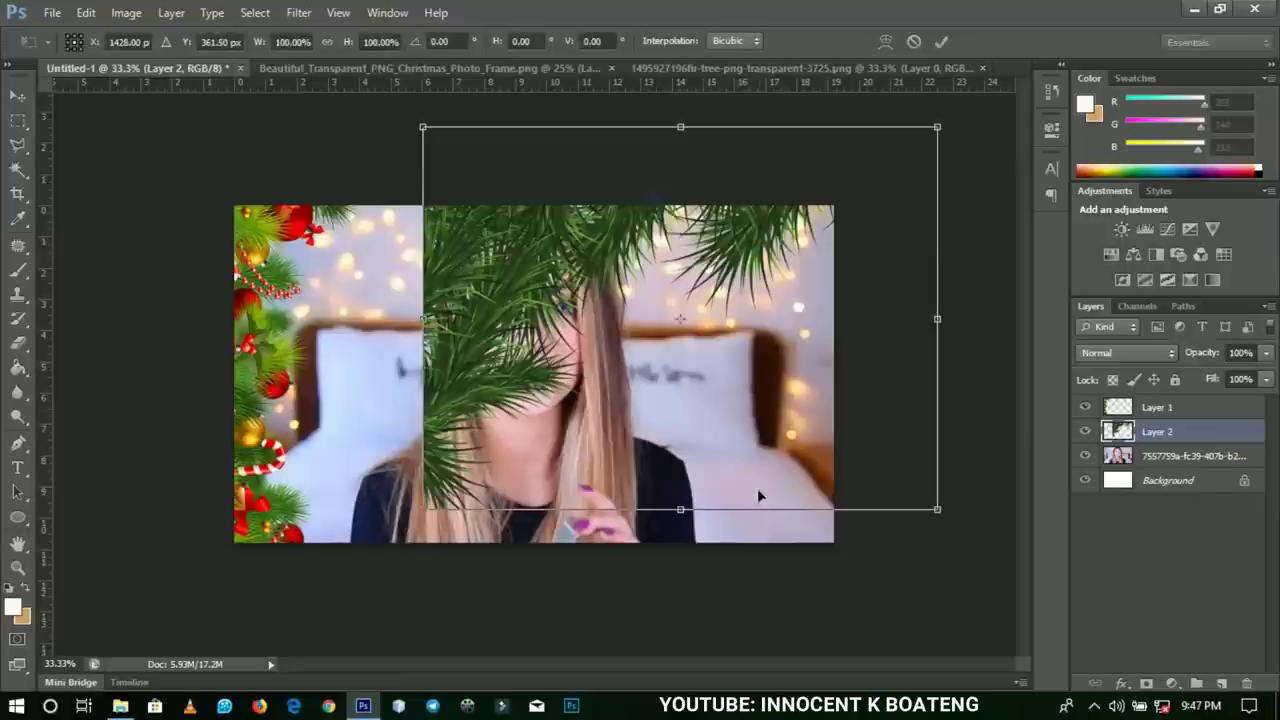
right_click(676, 322)
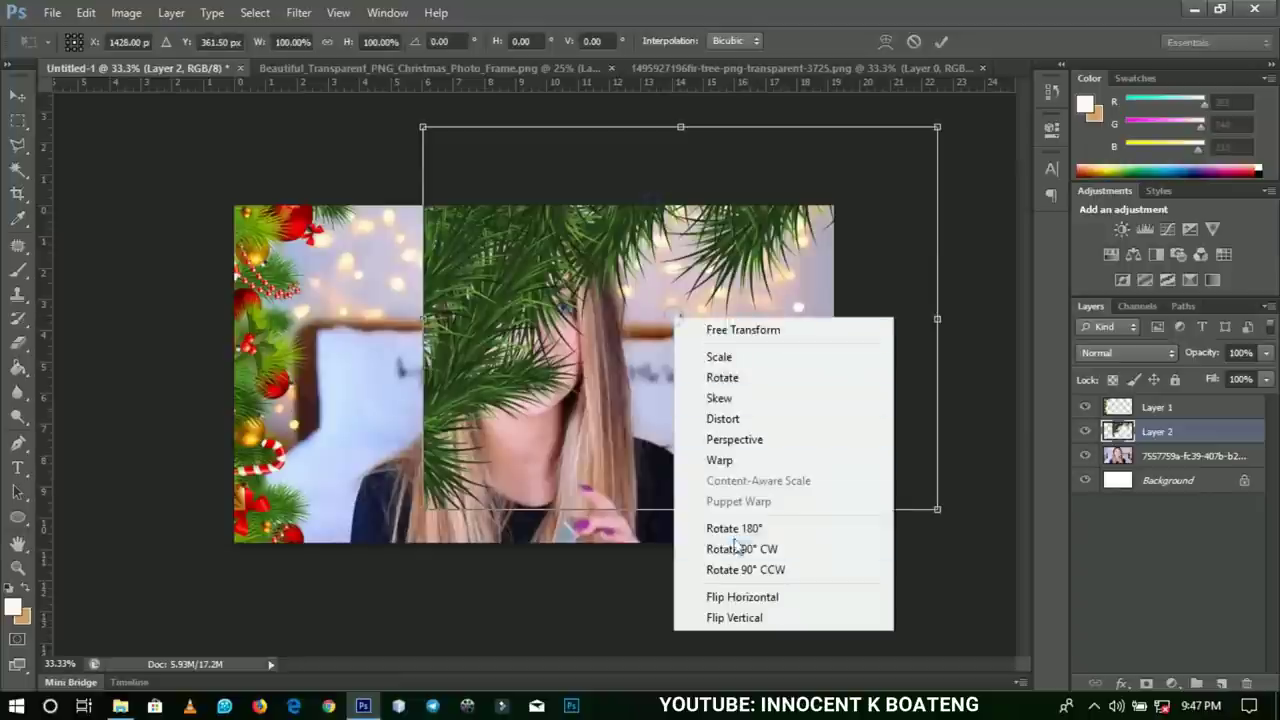
left_click(742, 597)
key("Return")
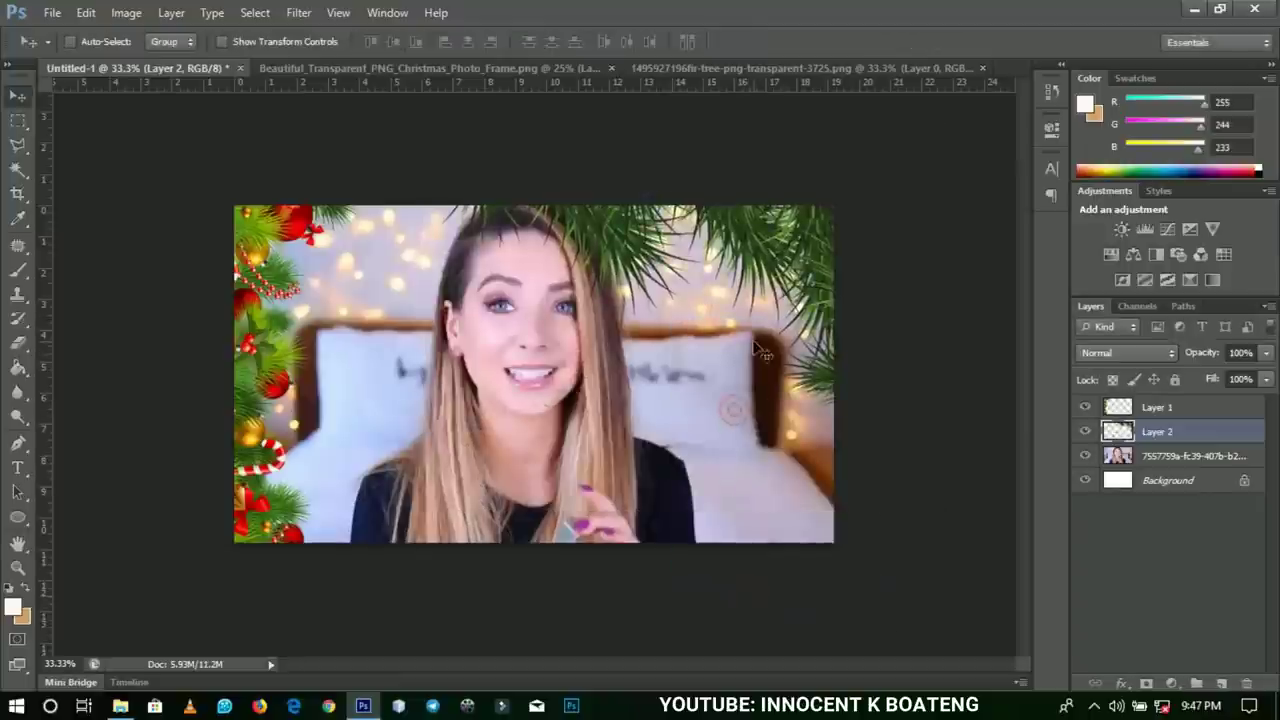
left_click_drag(760, 350, 766, 309)
left_click(766, 309, "ctrl")
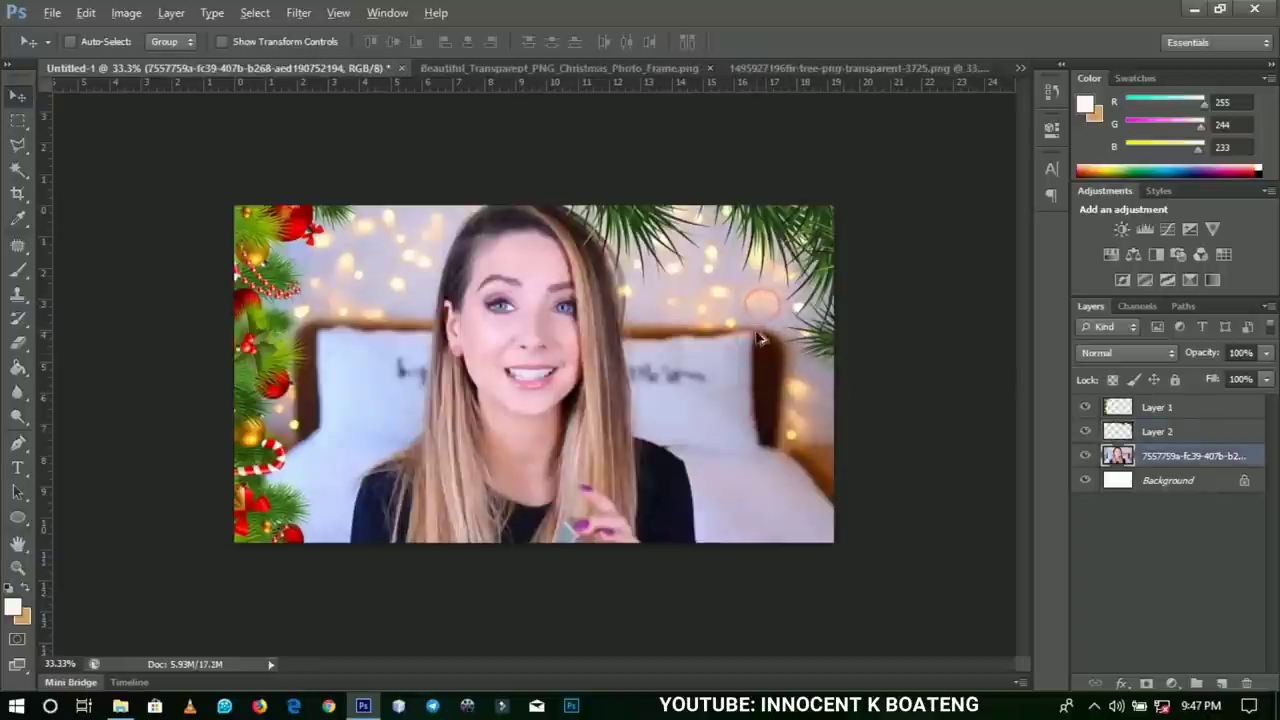
key("ctrl+t")
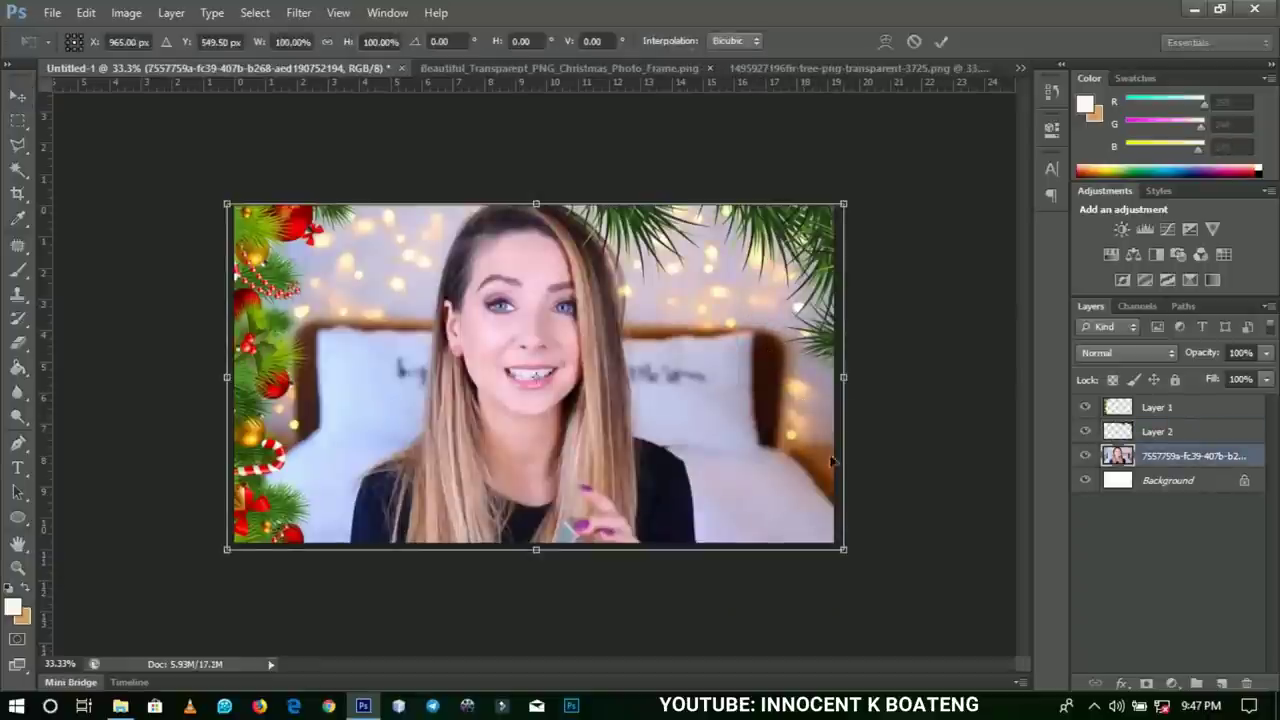
key("Return")
Step: Scale the fir branch down and fit it snugly into the photo's upper-right corner
left_click(716, 364, "ctrl")
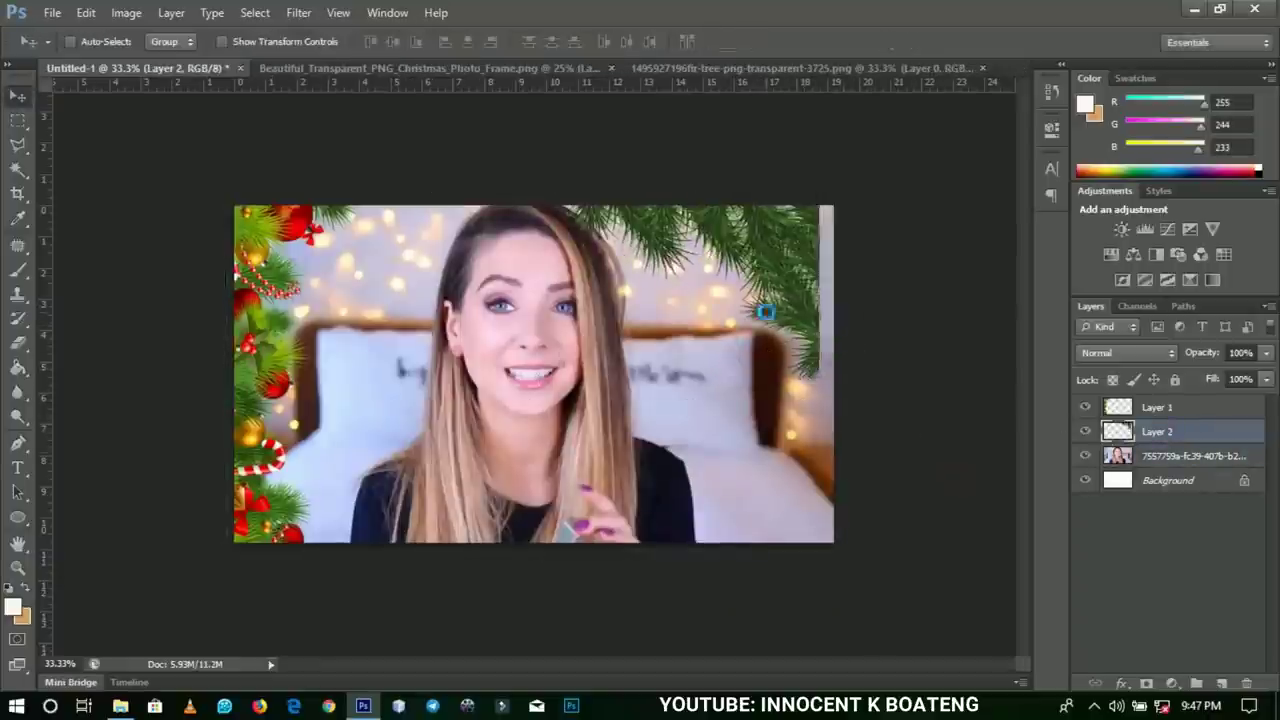
left_click_drag(845, 380, 885, 352)
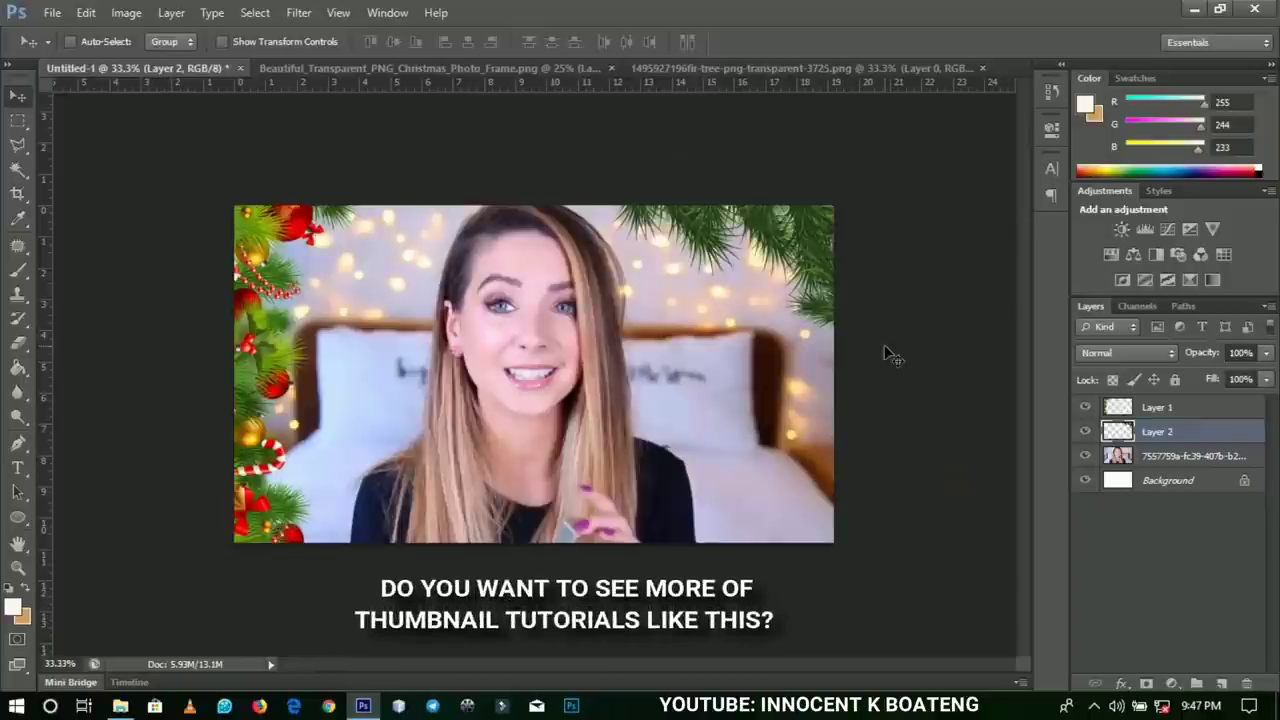
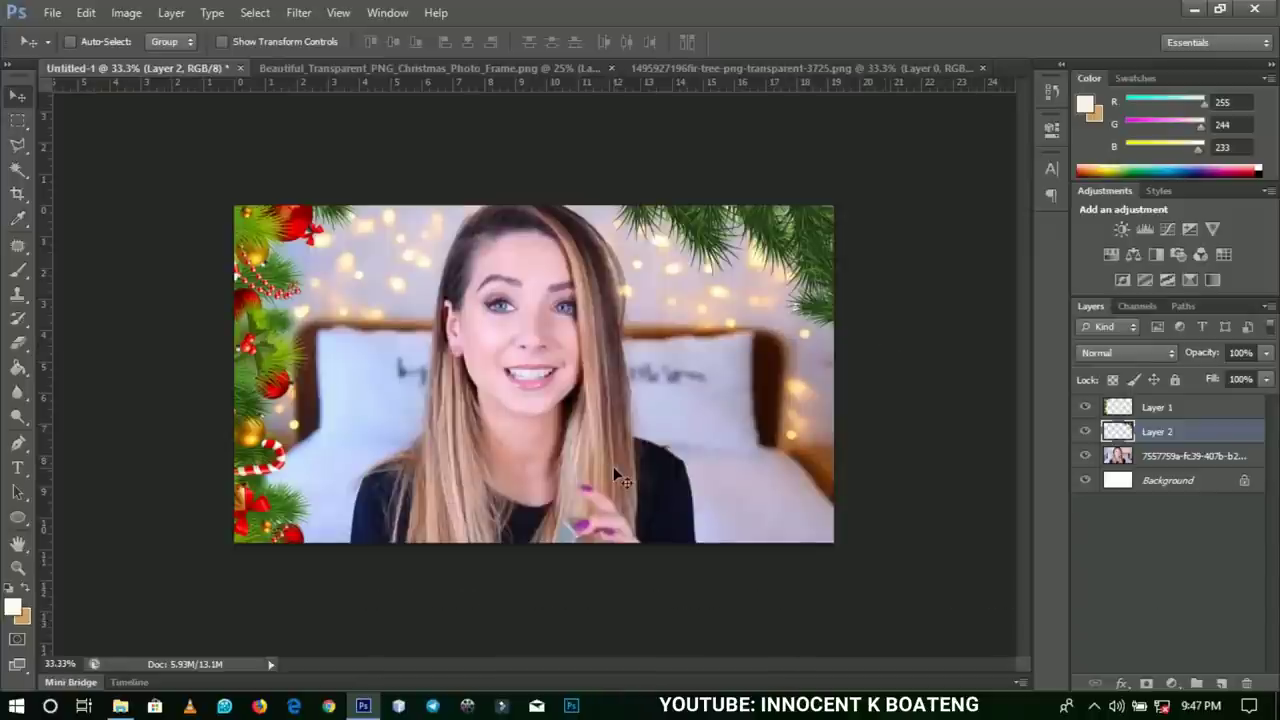
Step: Shift the woman's portrait slightly to the left with Free Transform
left_click(1197, 410)
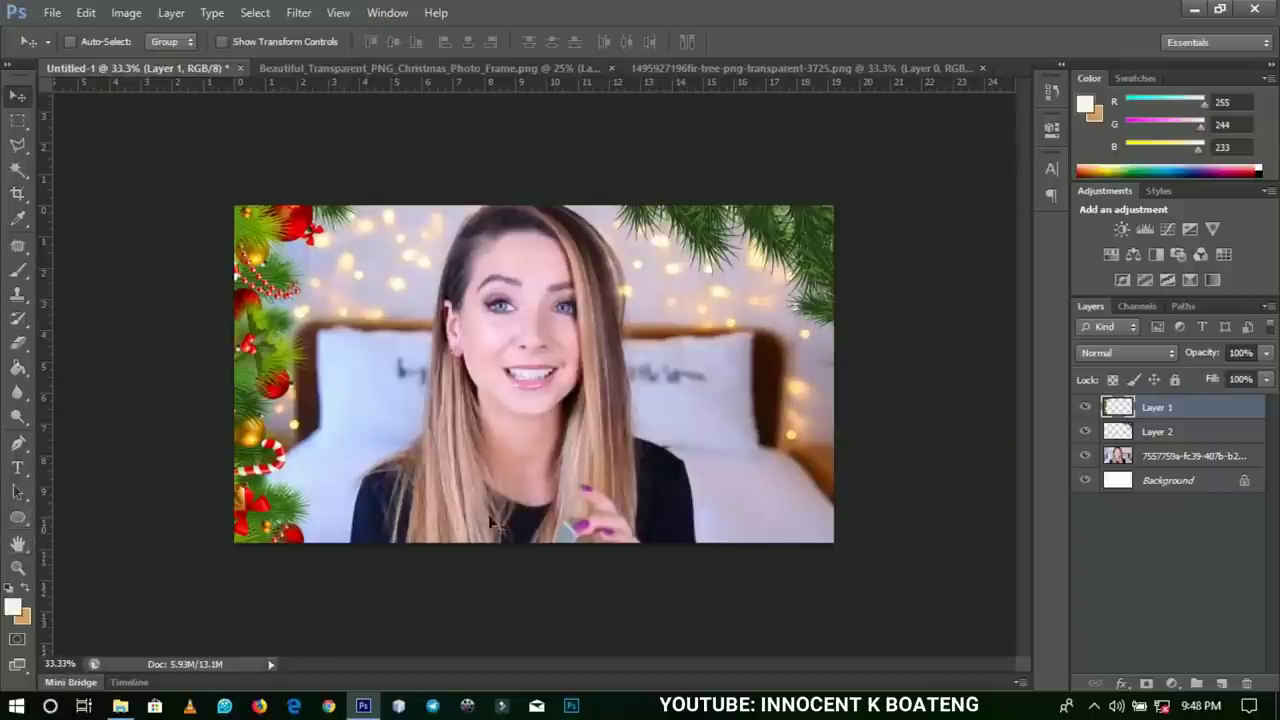
right_click(702, 437)
left_click(741, 450)
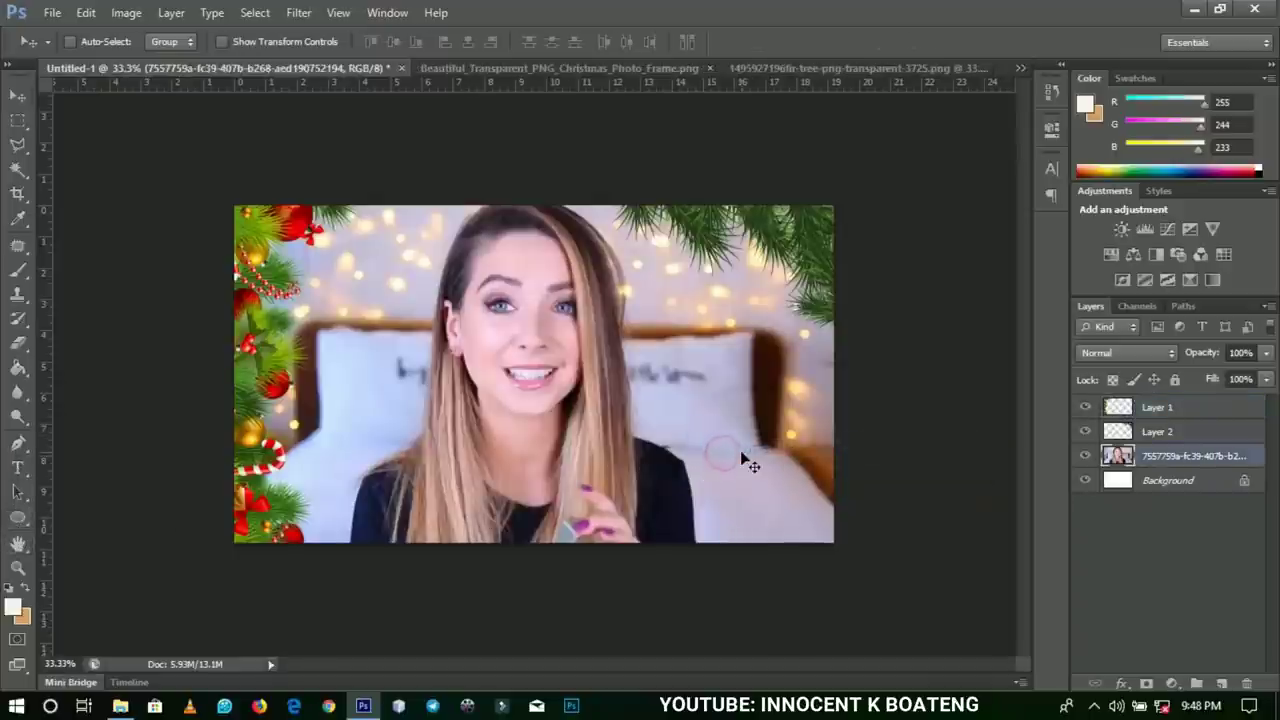
key("ctrl+t")
left_click_drag(793, 427, 786, 428)
key("Return")
Step: Draw a filled circle about 543 px across with the Ellipse tool over the photo's lower-right area, above Layer 1
left_click(19, 517)
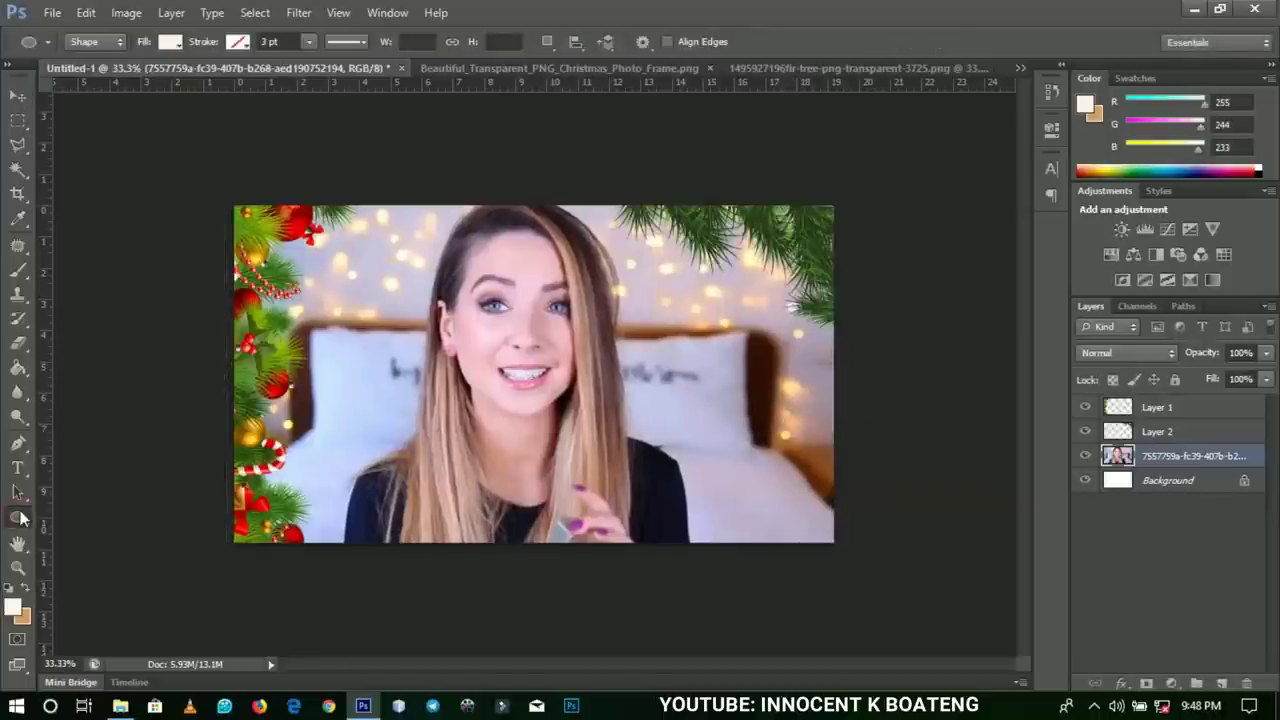
right_click(19, 517)
left_click(84, 551)
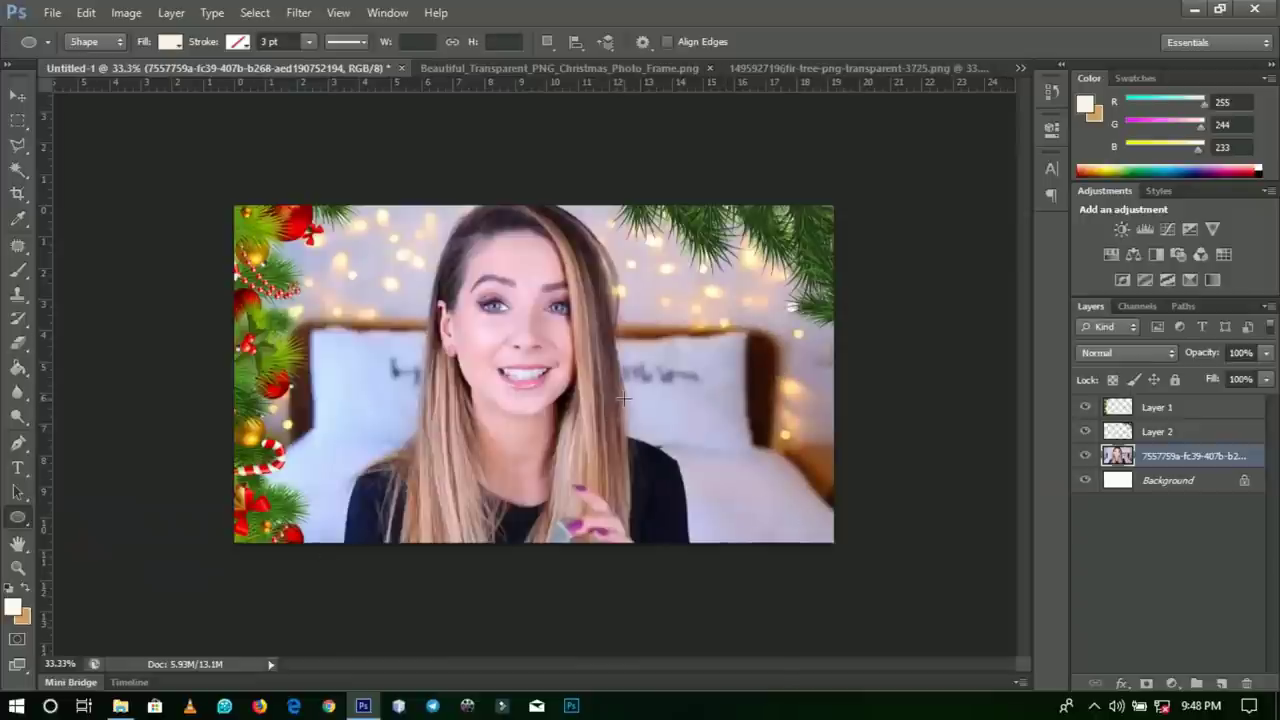
left_click(1157, 407)
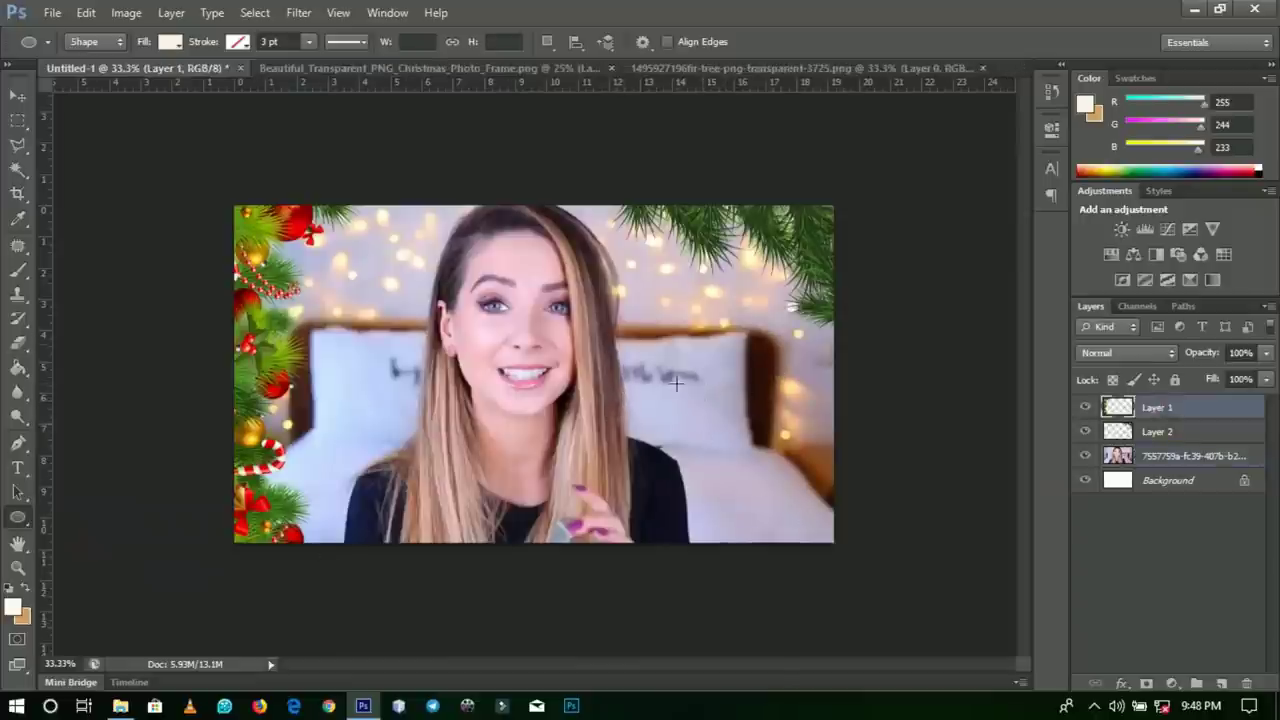
left_click_drag(669, 381, 837, 563)
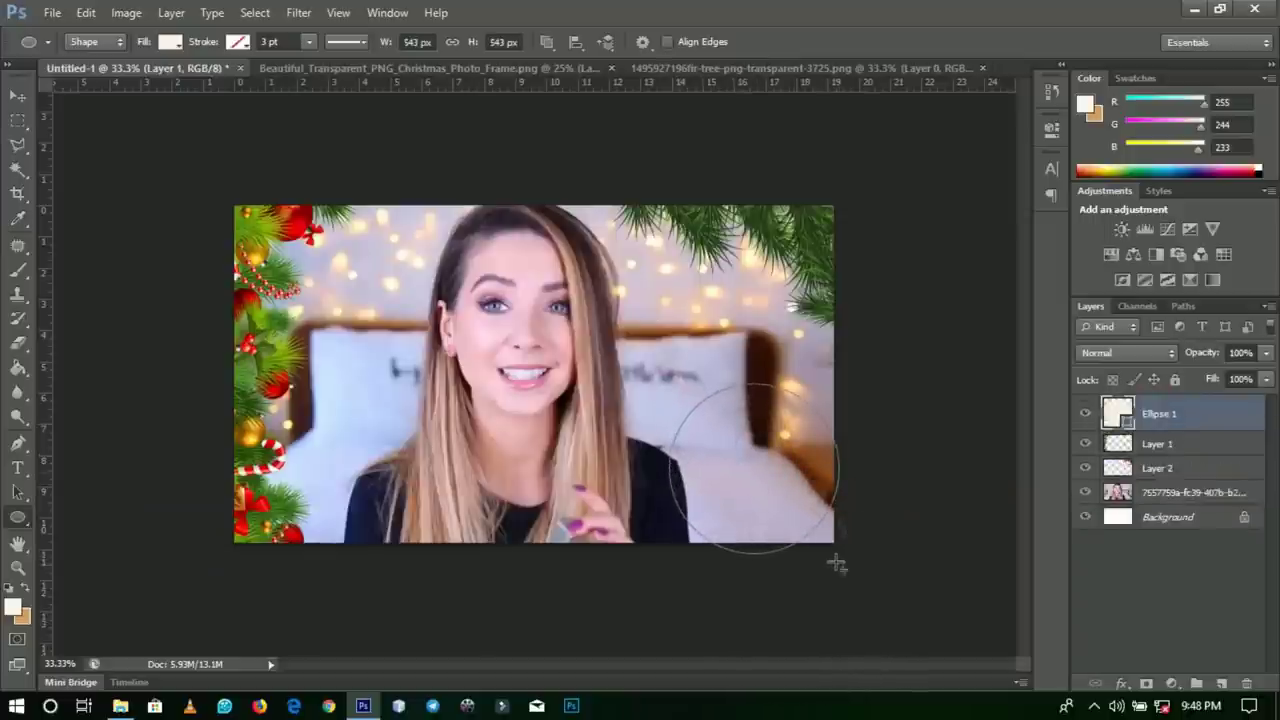
Step: Move the circle up and left so it sits fully inside the photo beside the woman, fine-tuning it with small nudges right
key("v")
left_click_drag(843, 471, 793, 444)
key("Right")
key("Right")
key("Right")
key("Right")
key("Right")
key("Right")
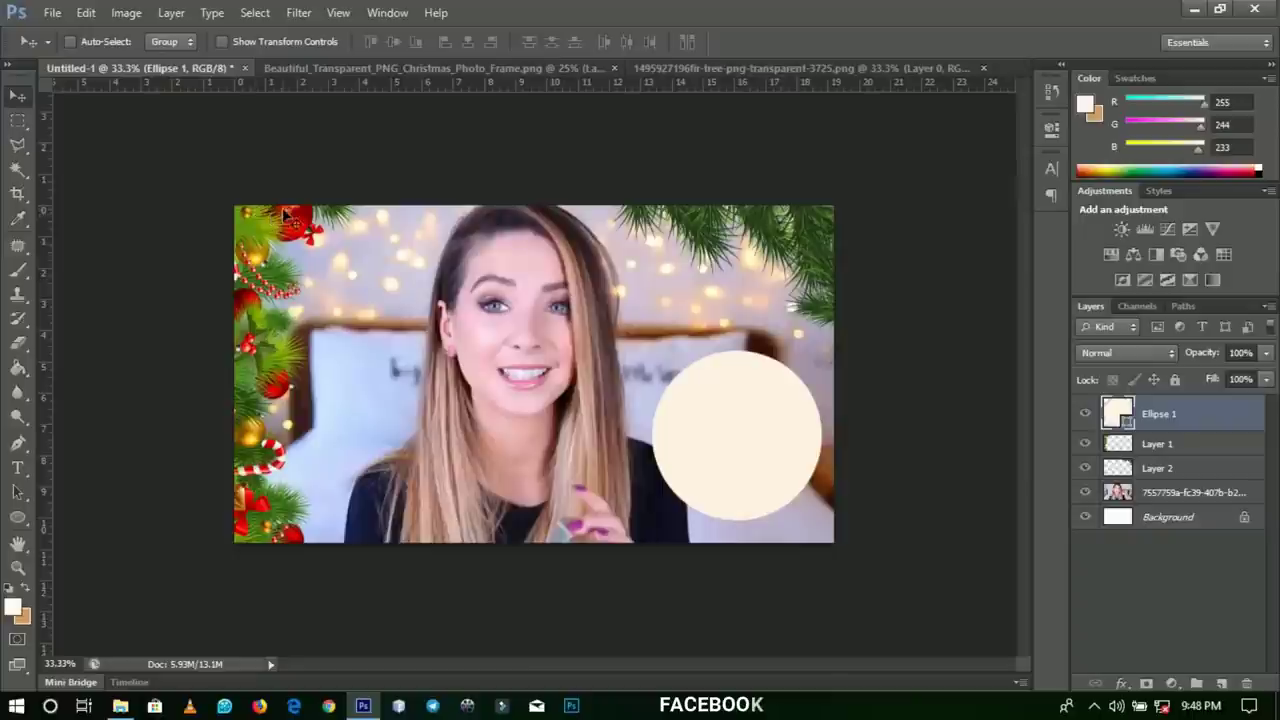
Step: Sample the dark red of the garland's upper bauble and apply it (870000) as the circle's fill colour
left_click(17, 219)
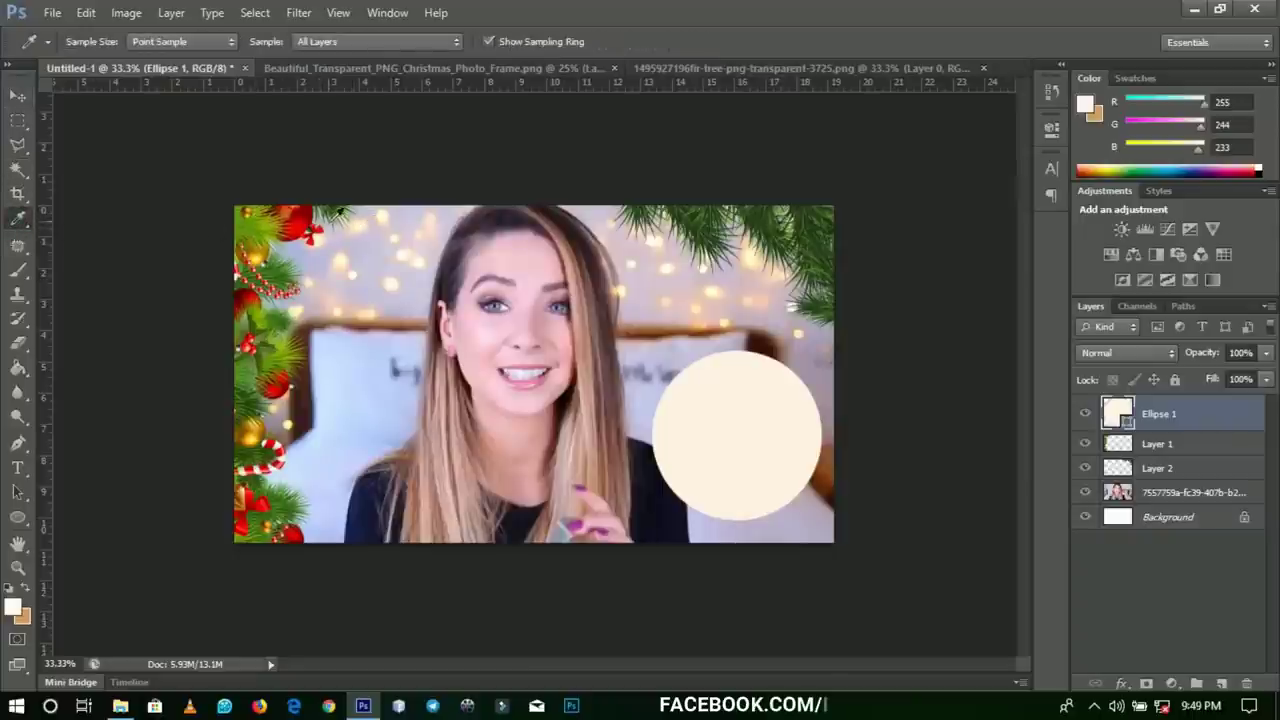
left_click(310, 206)
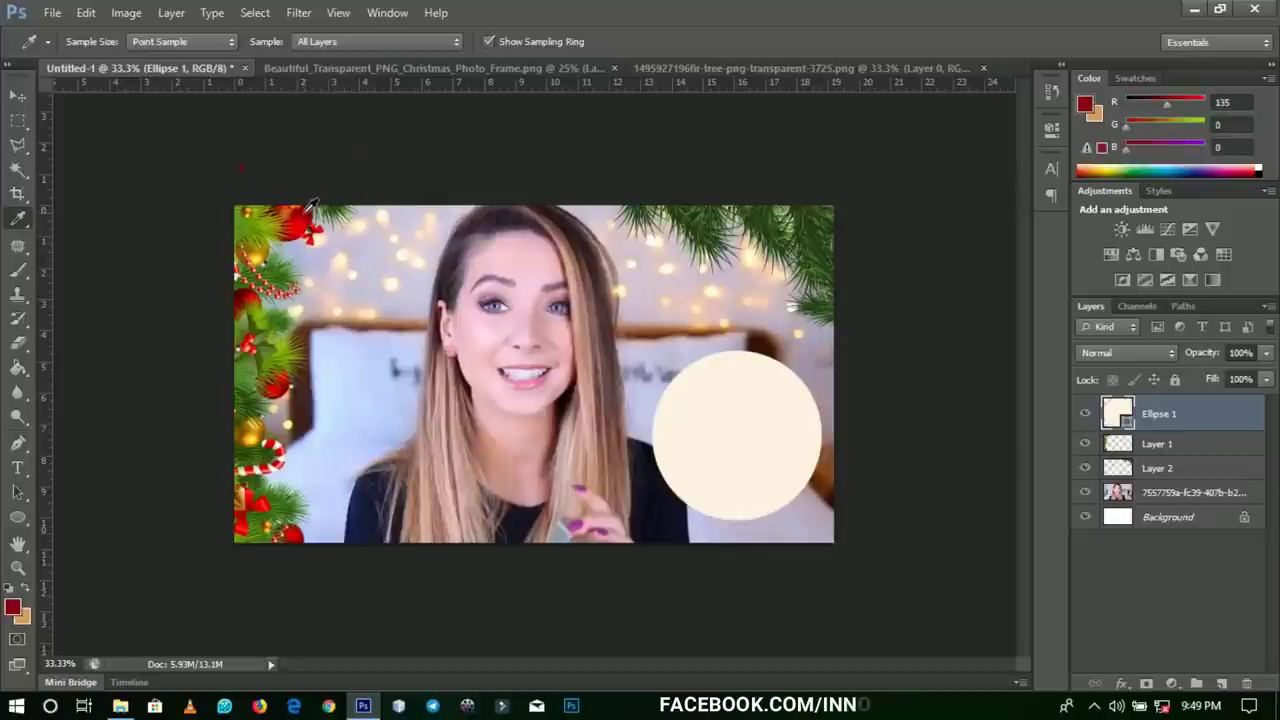
double_click(1126, 424)
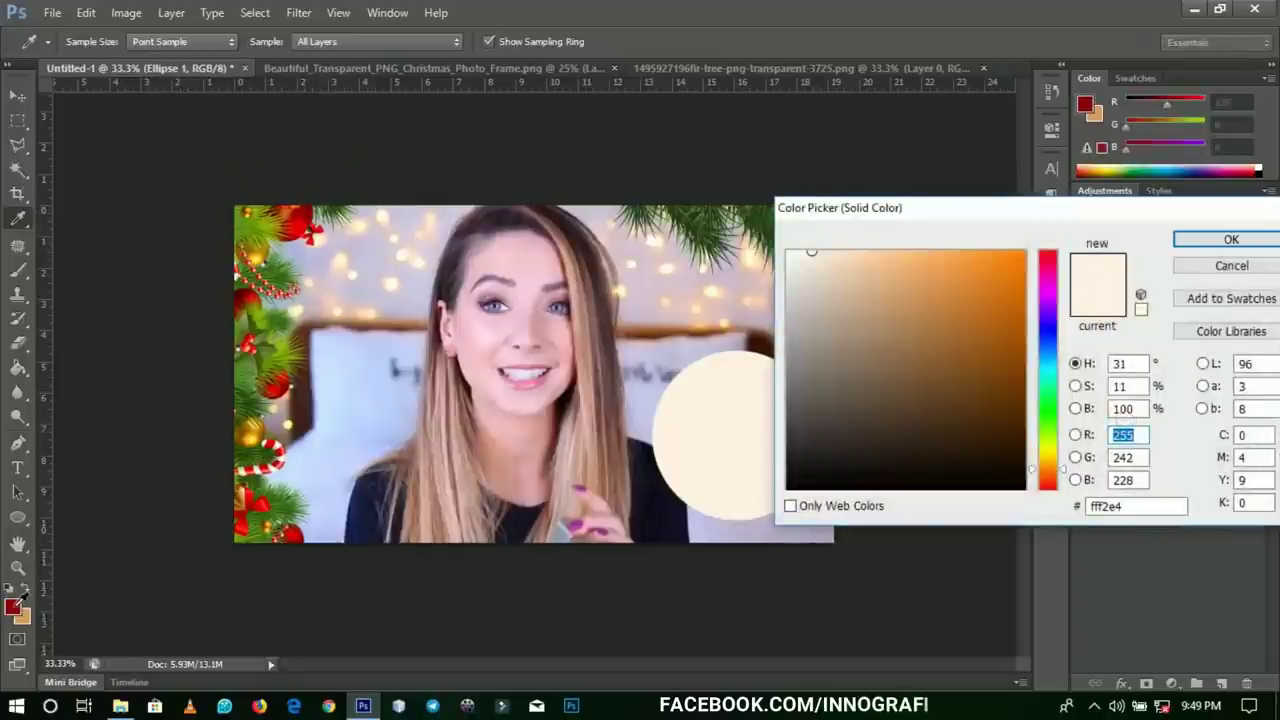
left_click(14, 603)
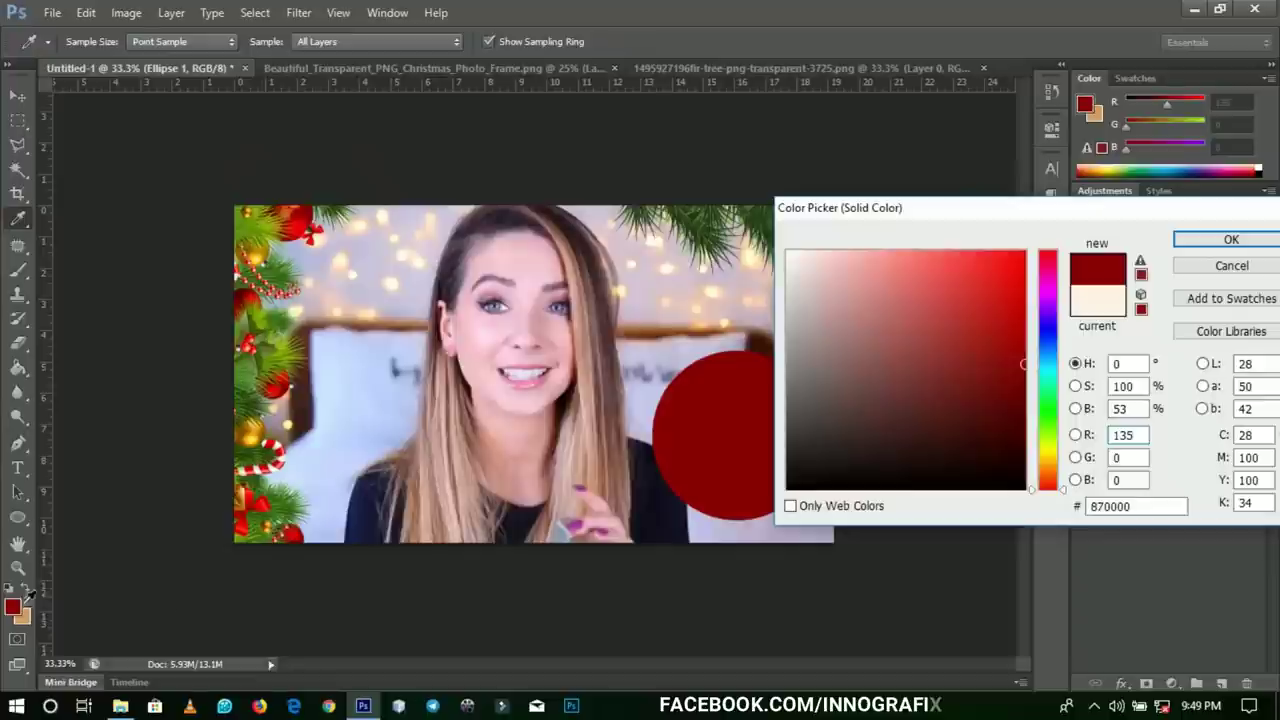
left_click(1200, 246)
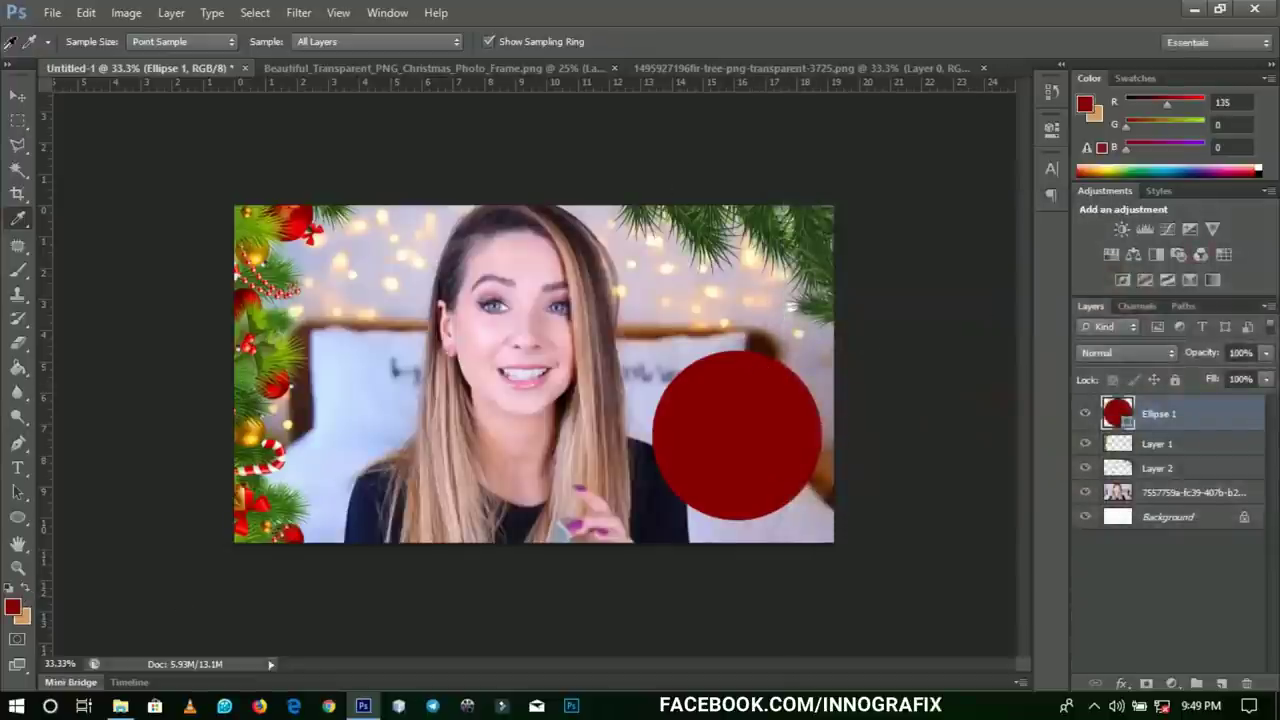
Step: Duplicate the red circle and scale the copy down to about 93% around its centre
left_click(17, 95)
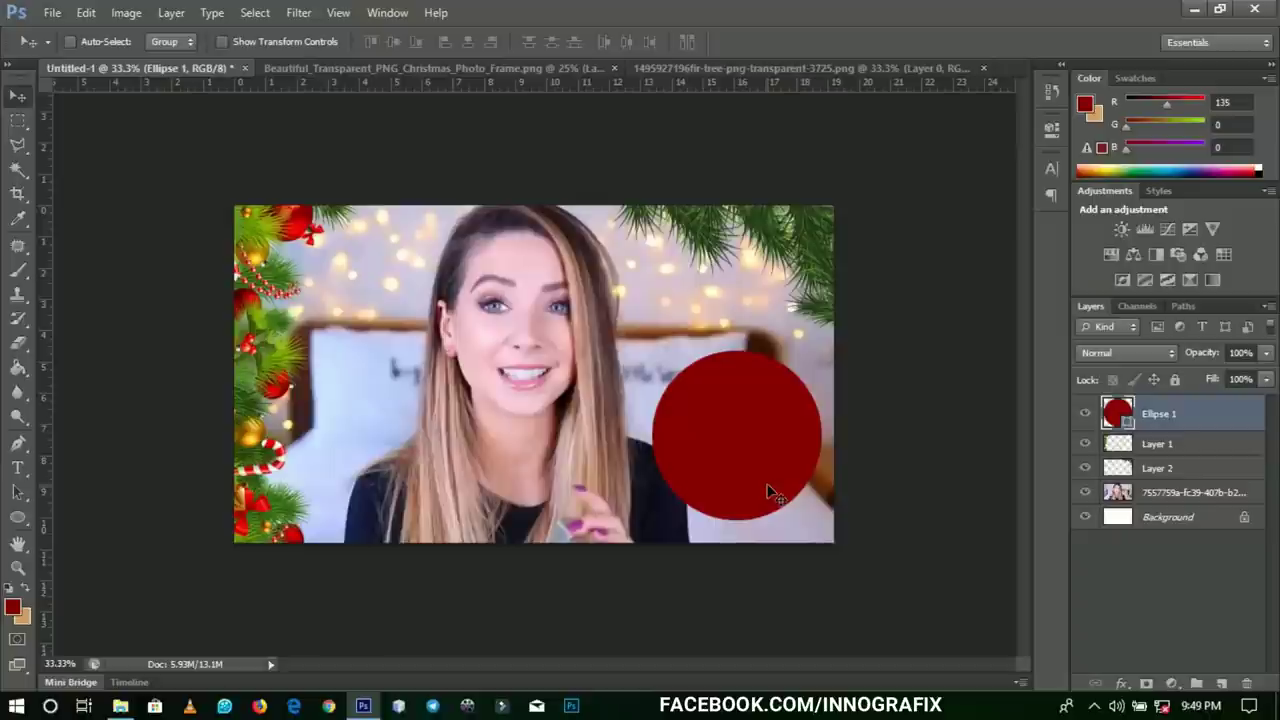
key("ctrl+j")
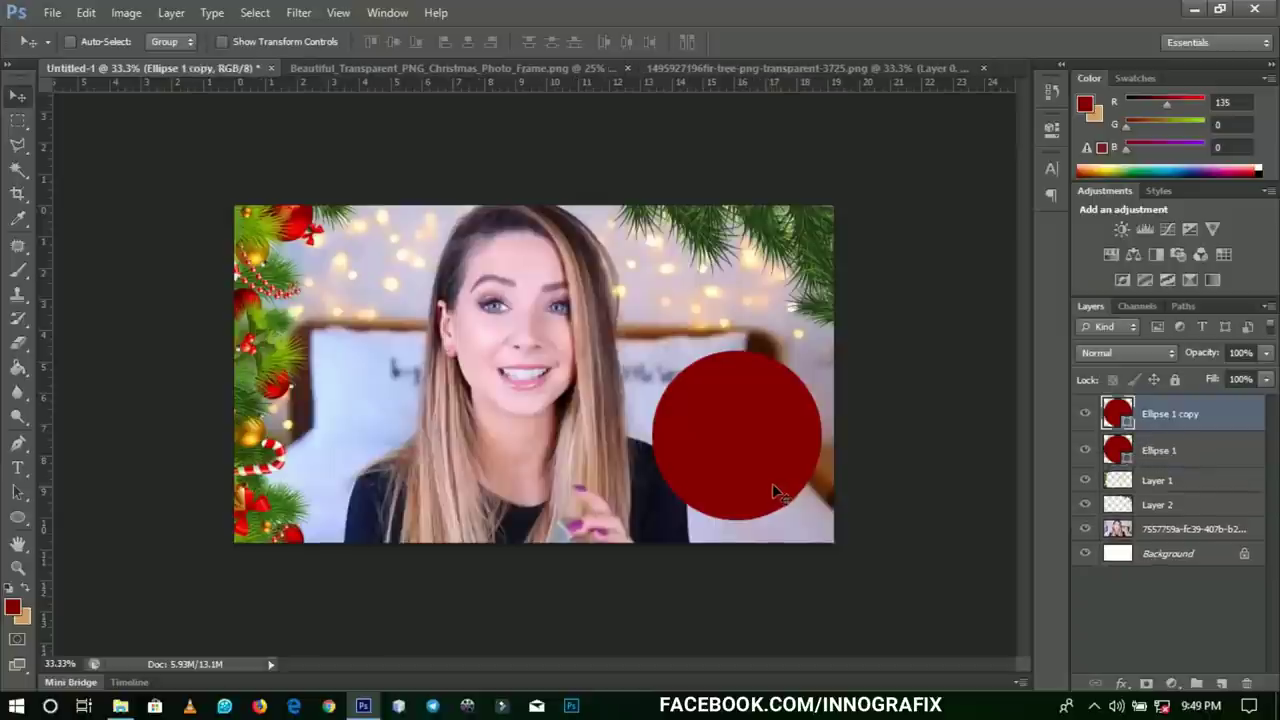
key("ctrl+t")
left_click_drag(818, 355, 810, 364)
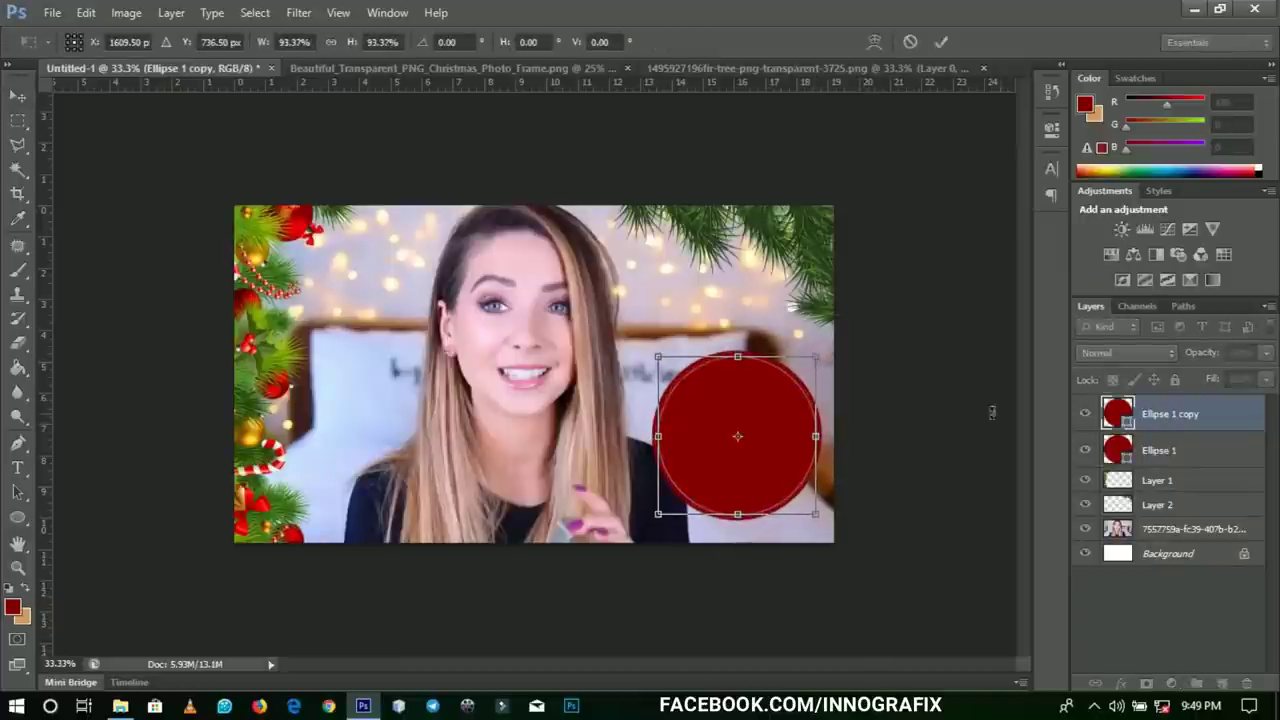
left_click(940, 42)
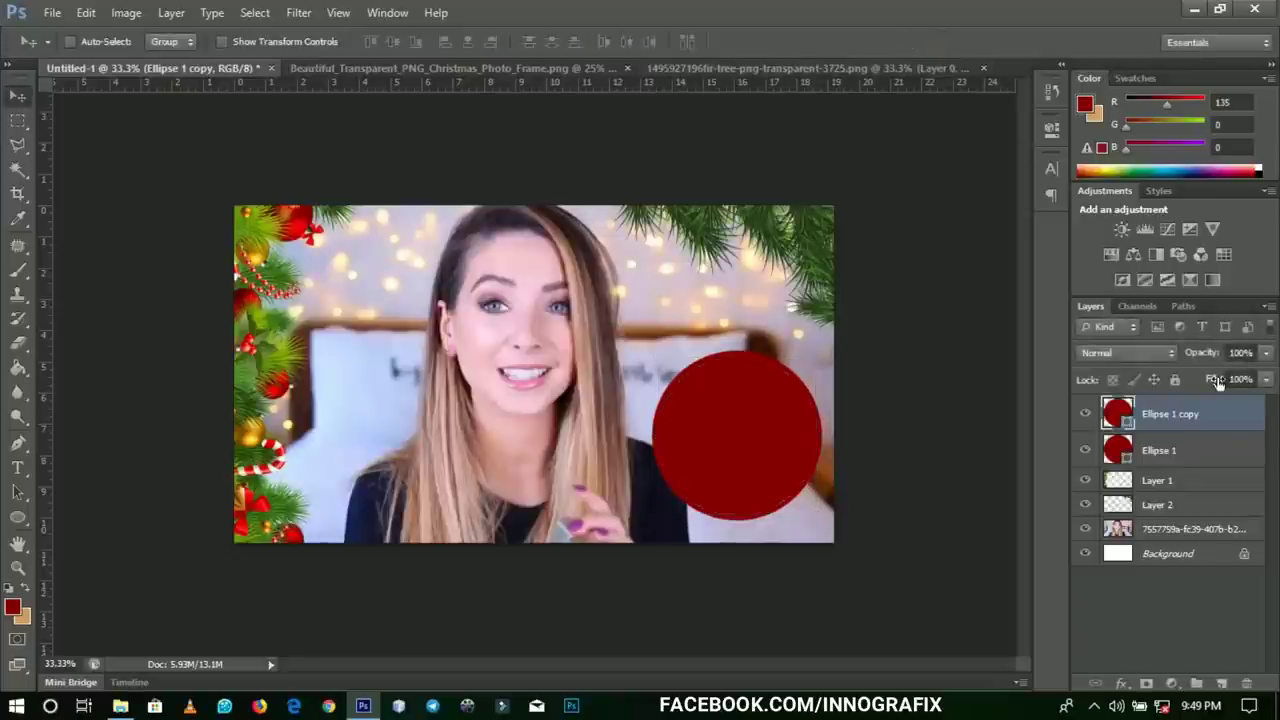
Step: Set the circle copy's fill to 0% and add a Stroke layer style to it
left_click_drag(1215, 381, 1101, 381)
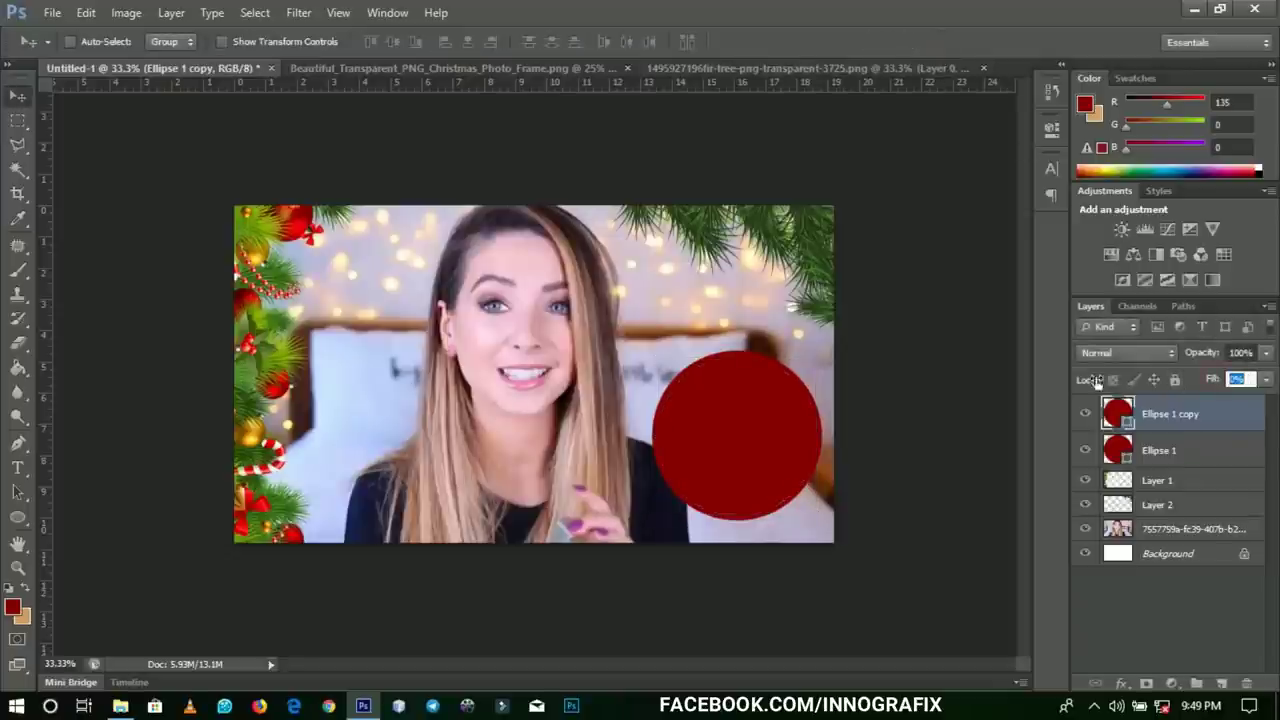
left_click_drag(1008, 381, 984, 382)
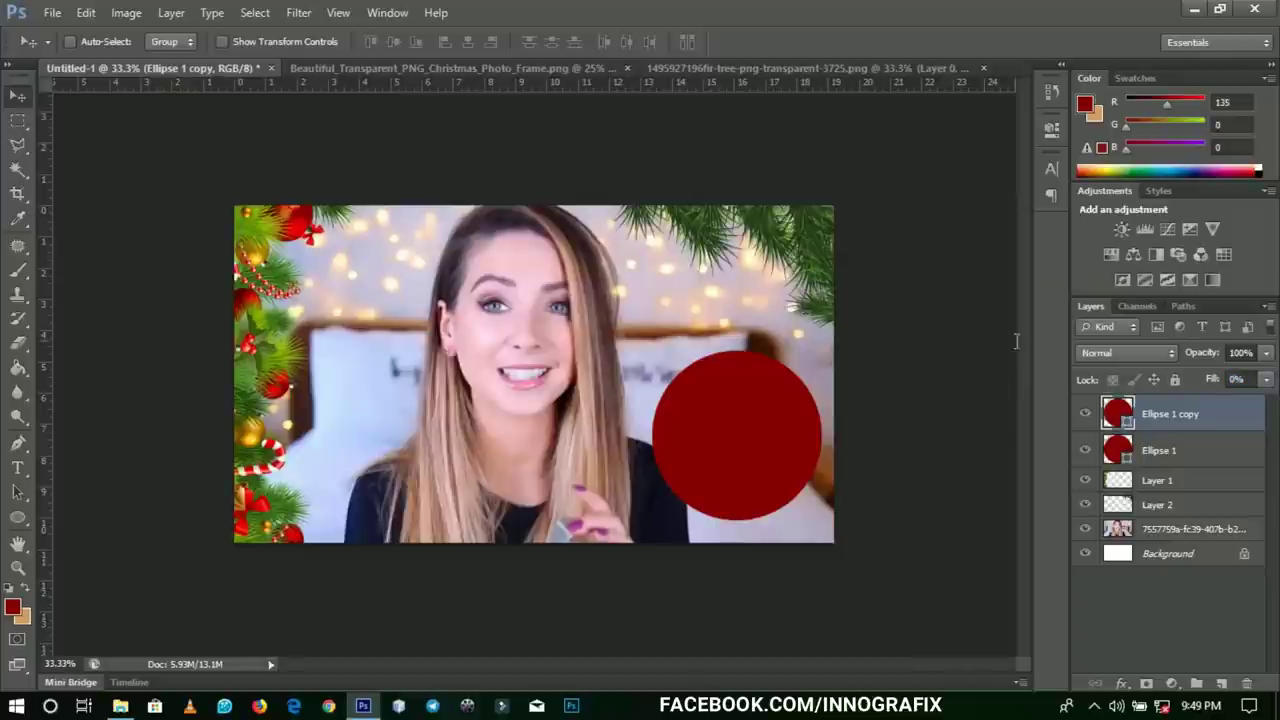
right_click(1165, 410)
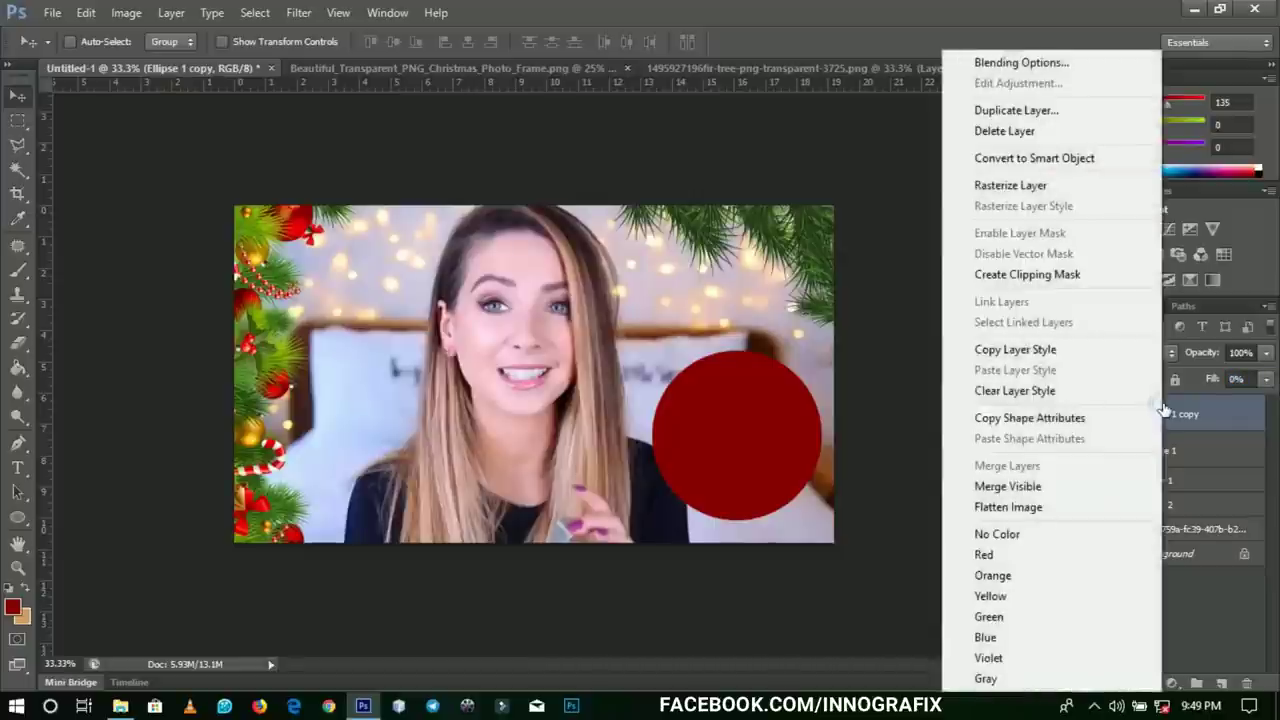
left_click(1069, 60)
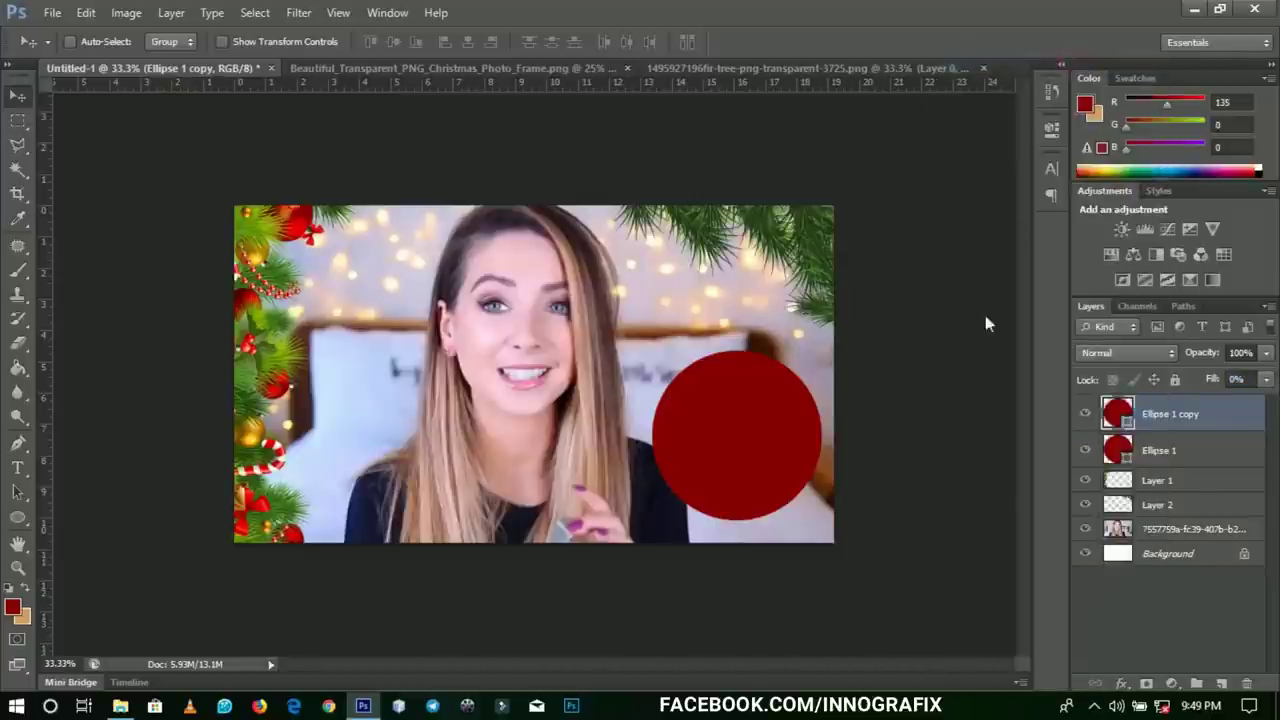
left_click(772, 297)
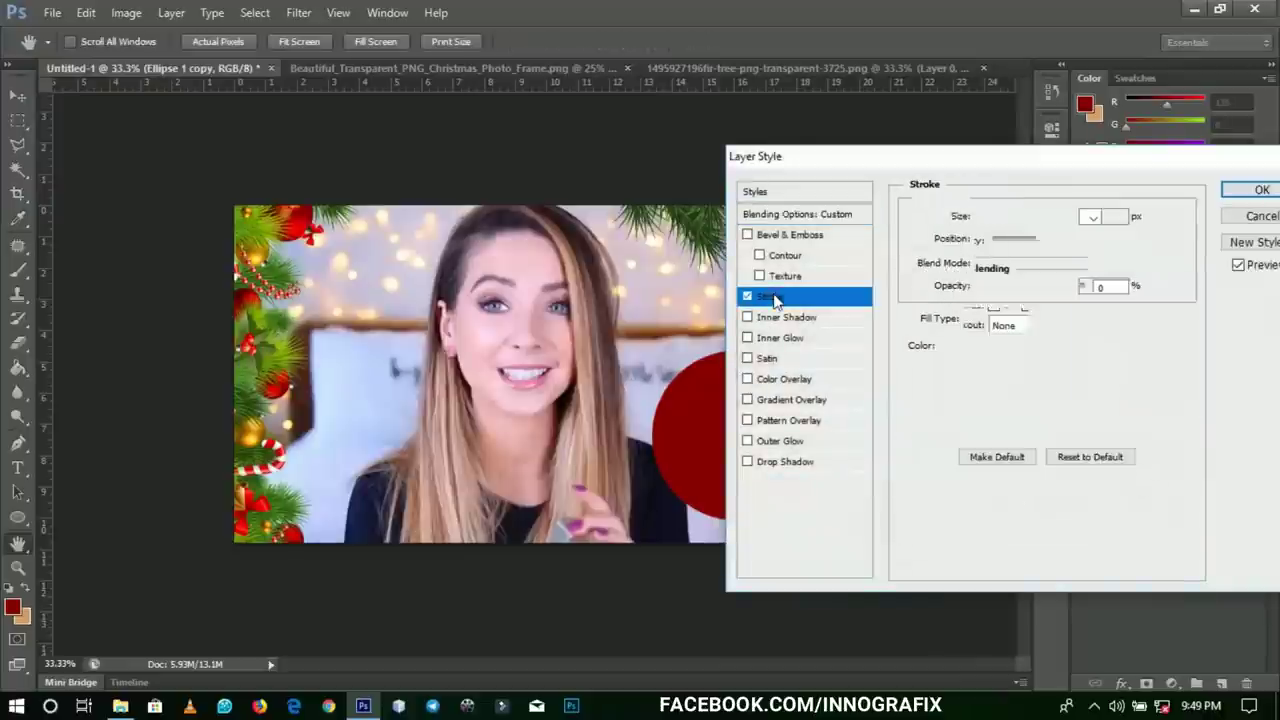
Step: Set the circle copy's stroke colour to white (ffffff), adjust the stroke size, apply the style and collapse the layer's effects list
left_click(957, 348)
left_click_drag(863, 351, 735, 180)
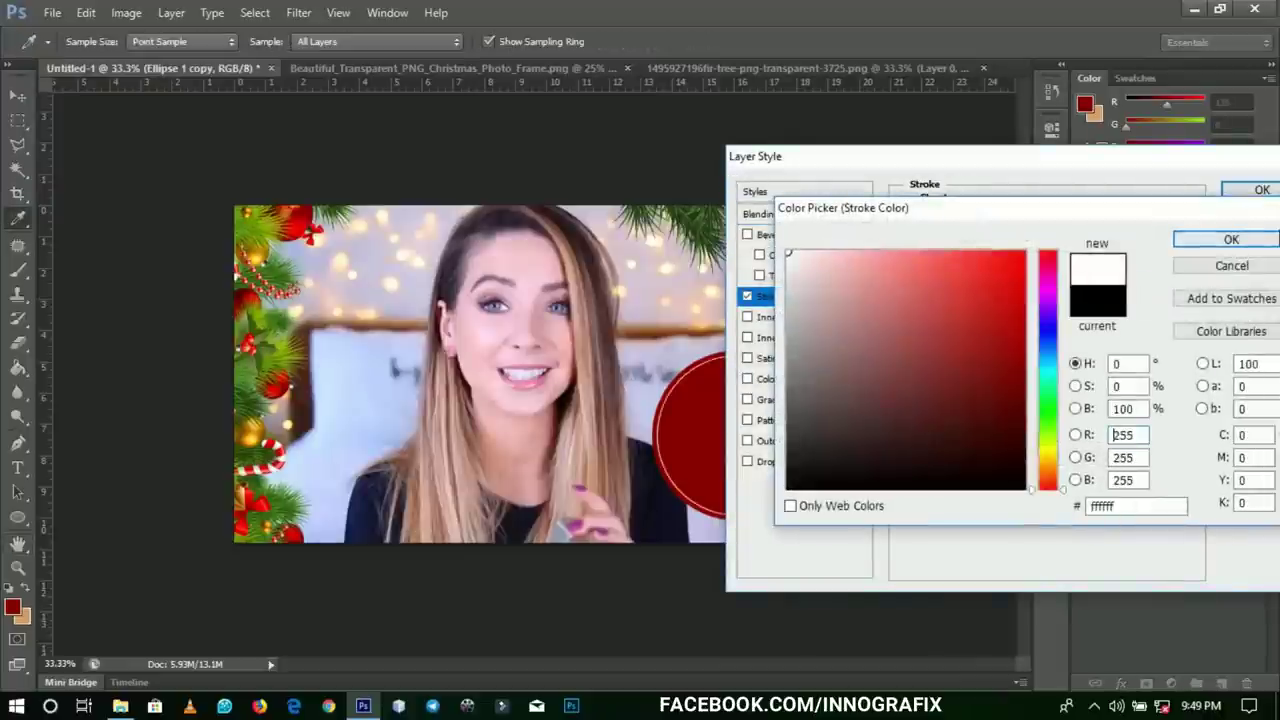
left_click(1231, 240)
left_click(981, 219)
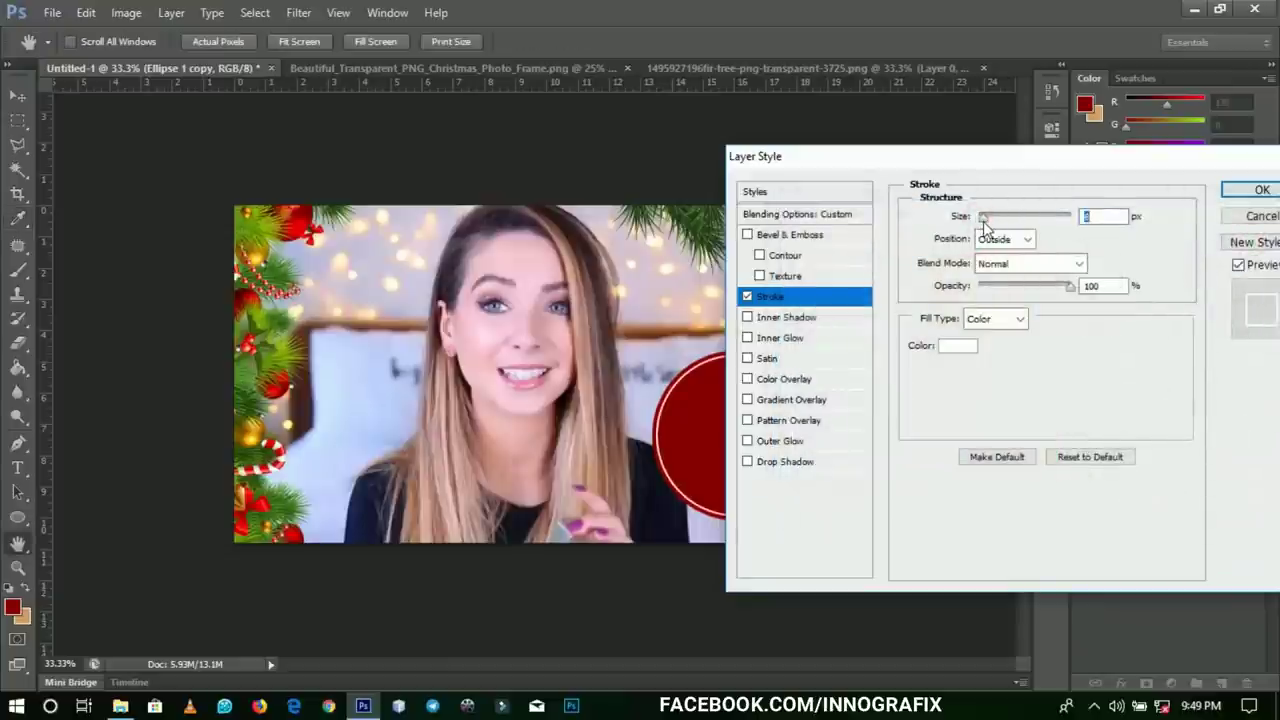
left_click(1250, 190)
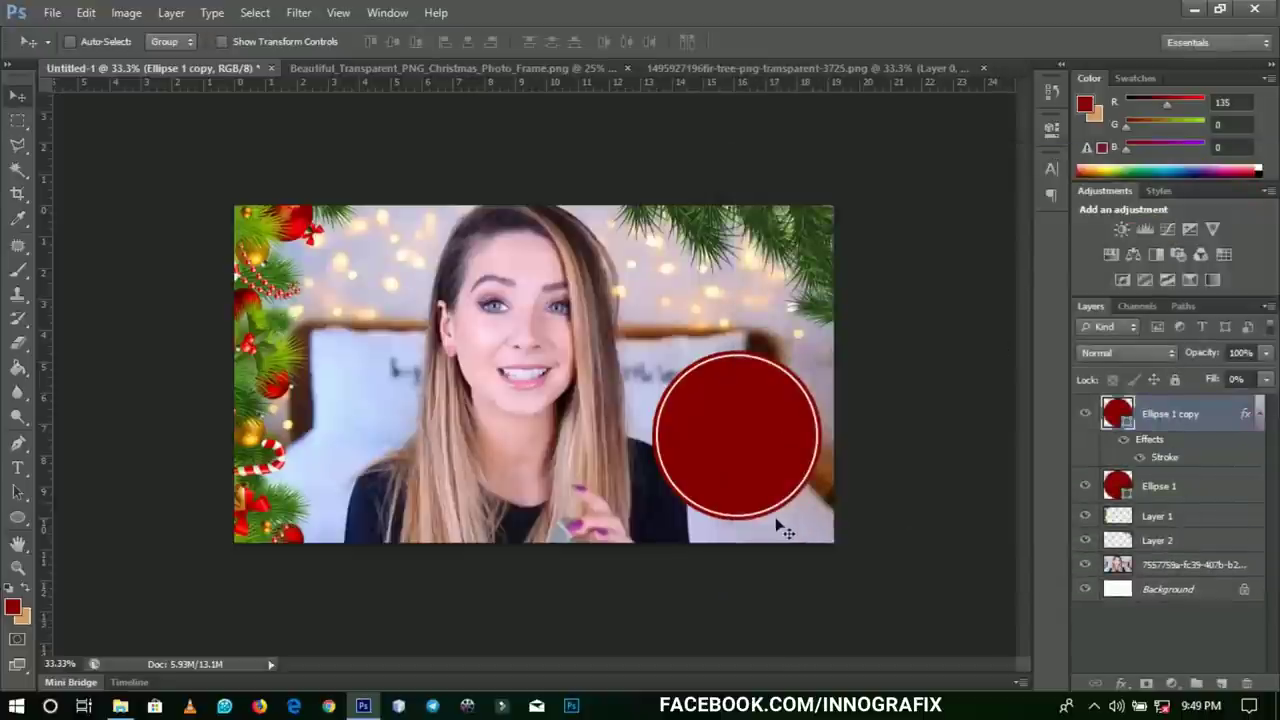
left_click(1258, 420)
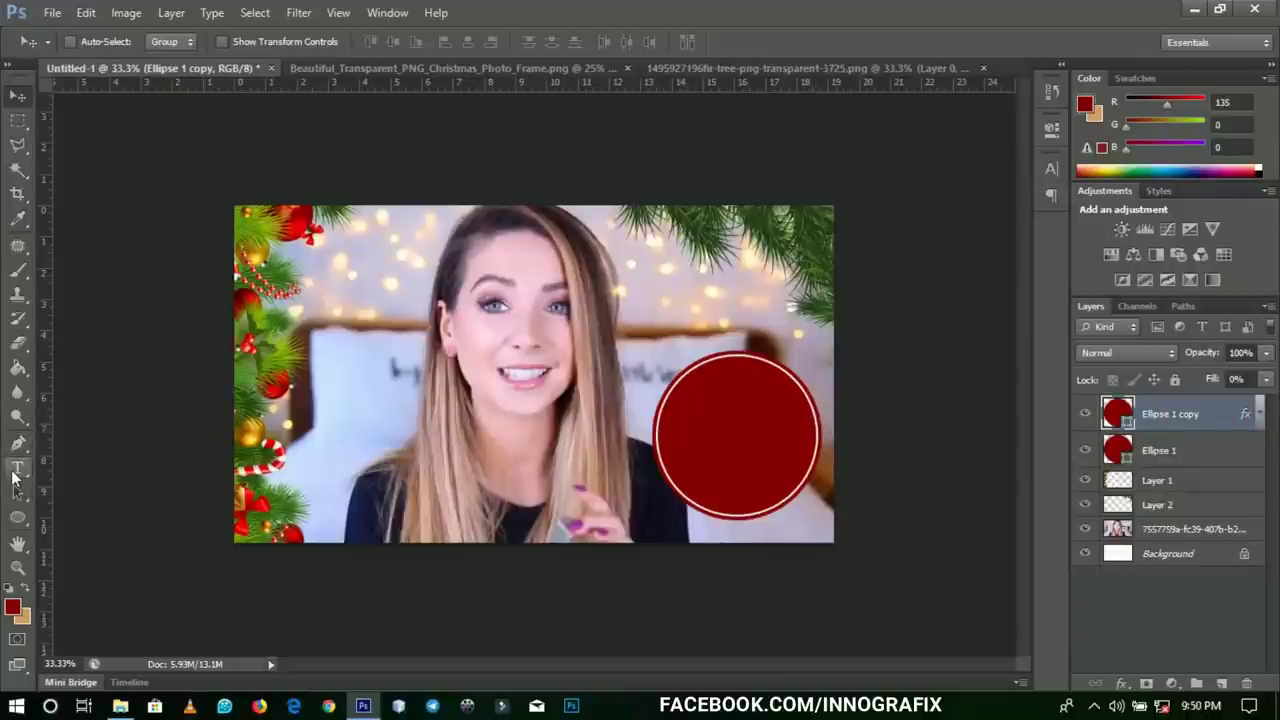
Step: Add a white "VLOGMAS" text line in Akrobat Bold above the red circle
left_click(16, 470)
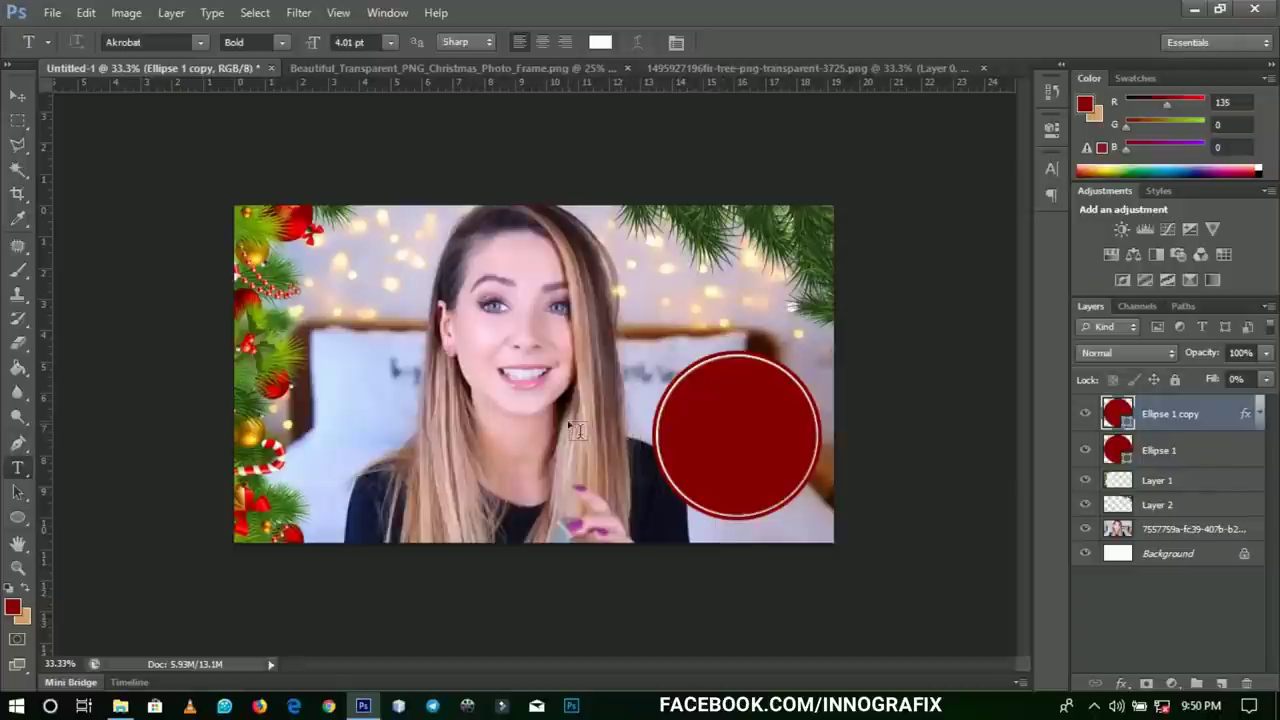
left_click(657, 320)
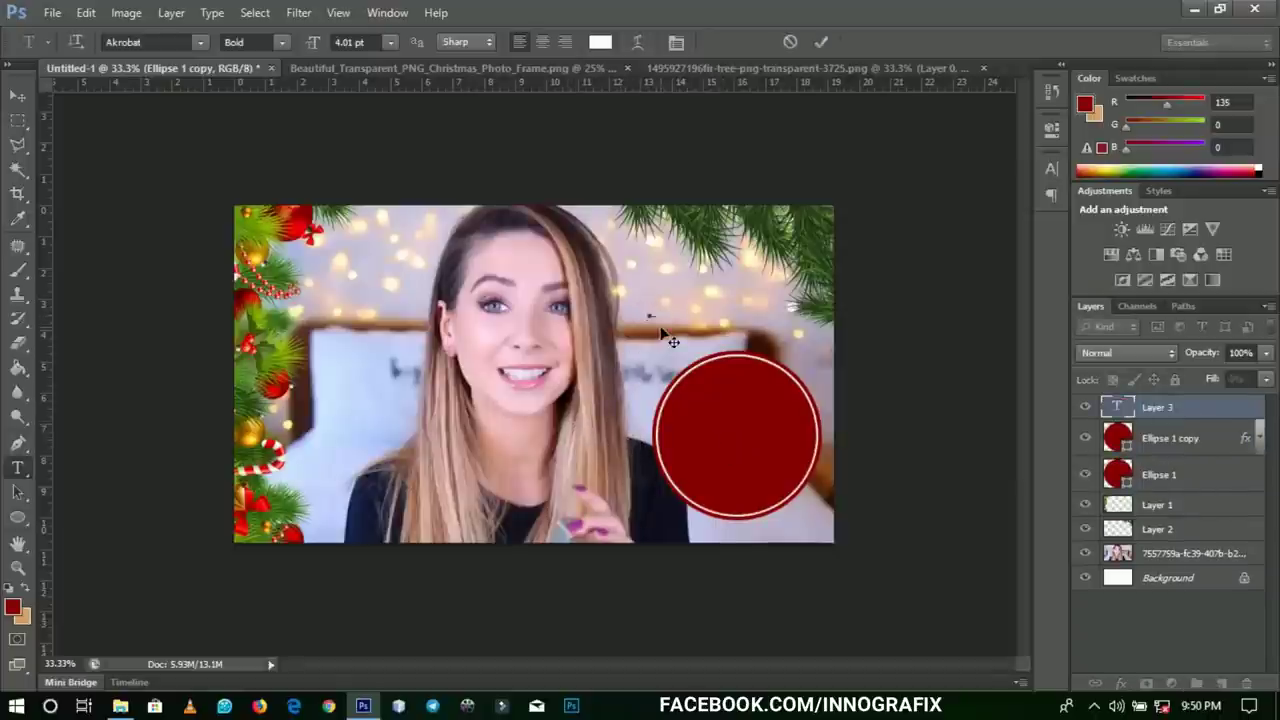
left_click(19, 100)
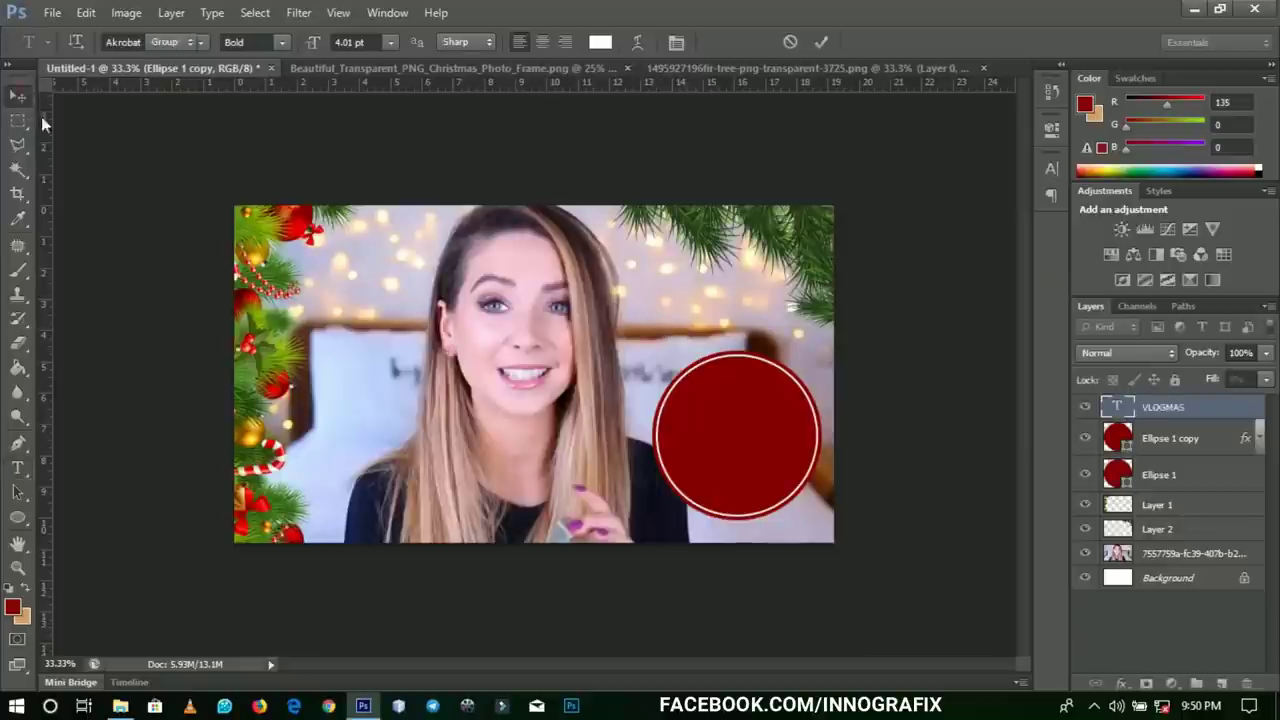
Step: Enlarge the VLOGMAS text to nearly the circle's width and centre it in the circle's upper half
key("ctrl+t")
left_click_drag(652, 313, 796, 393)
key("Return")
key("ctrl+t")
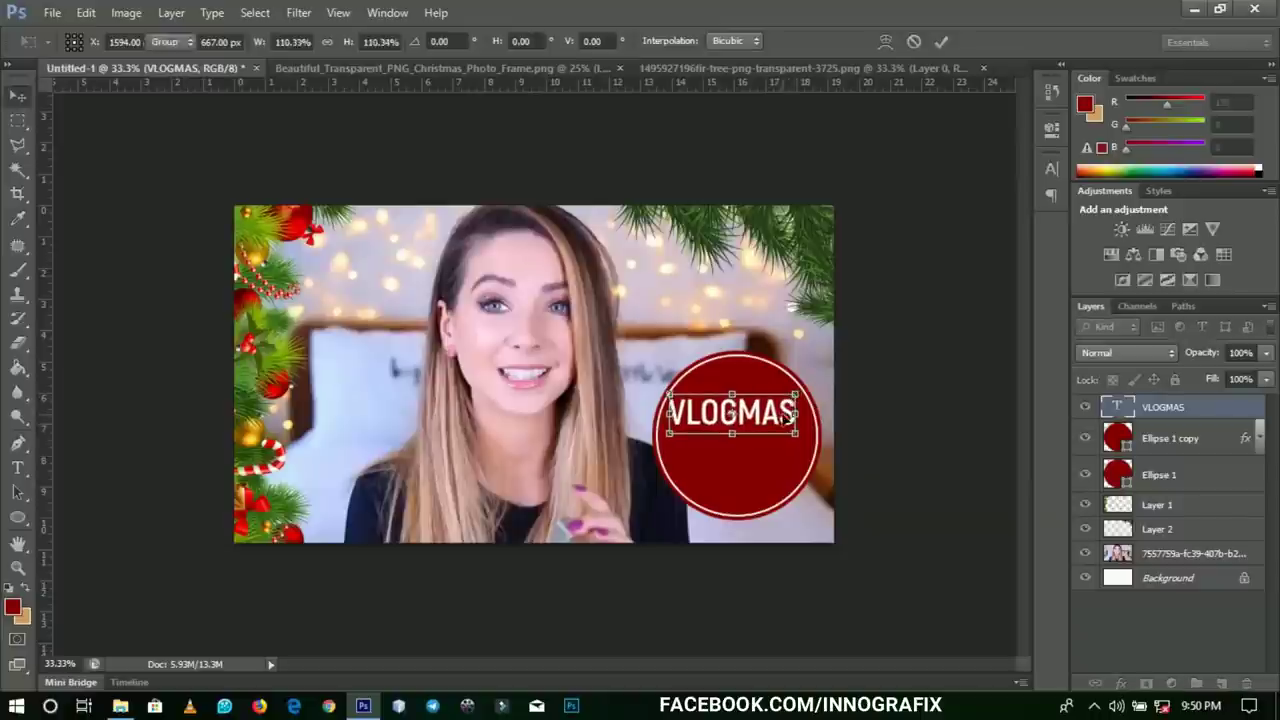
key("Return")
left_click_drag(768, 453, 773, 453)
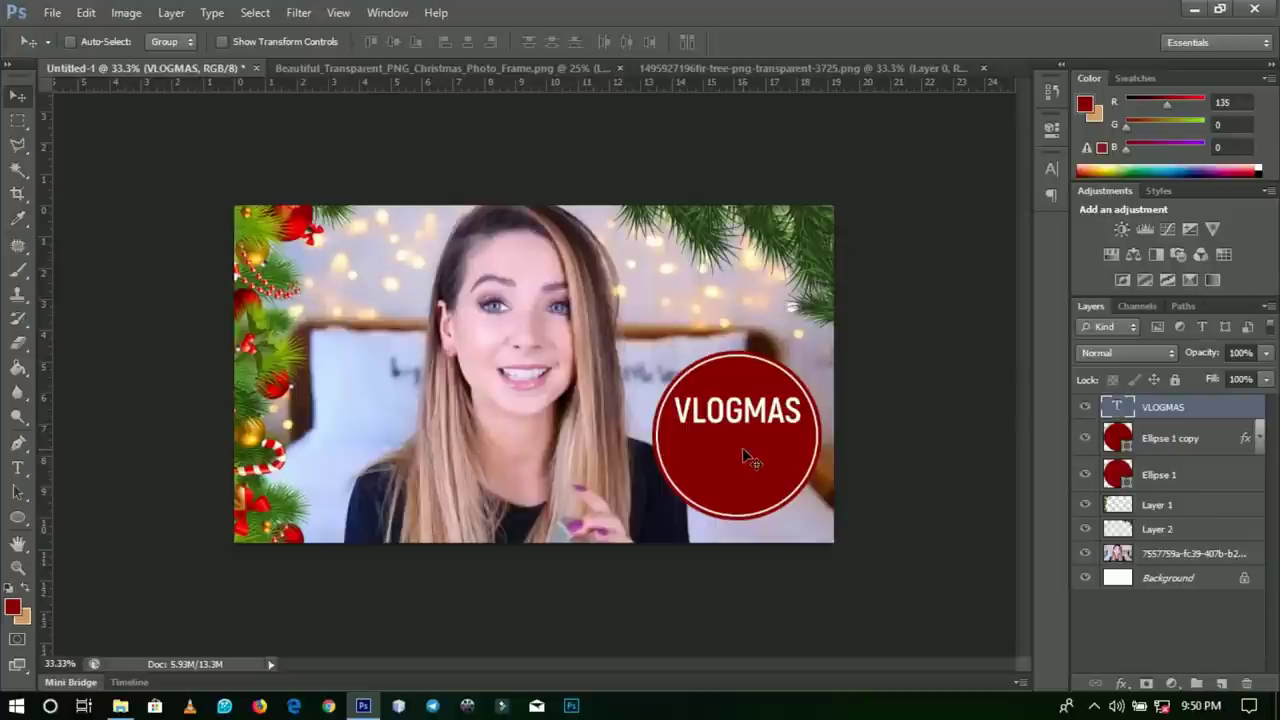
Step: Duplicate the VLOGMAS text directly below the original and change the copy's wording to "DAY 3"
key("ctrl+j")
left_click_drag(758, 420, 756, 460)
key("t")
double_click(743, 453)
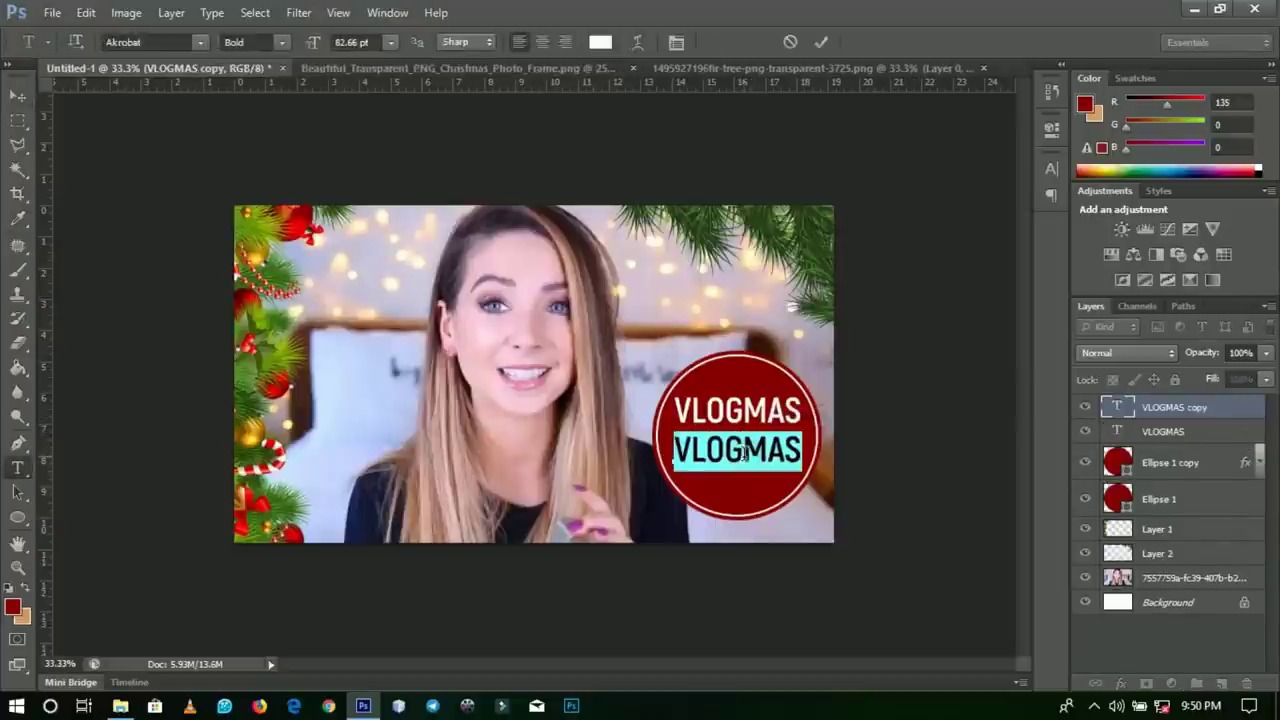
type("DAY")
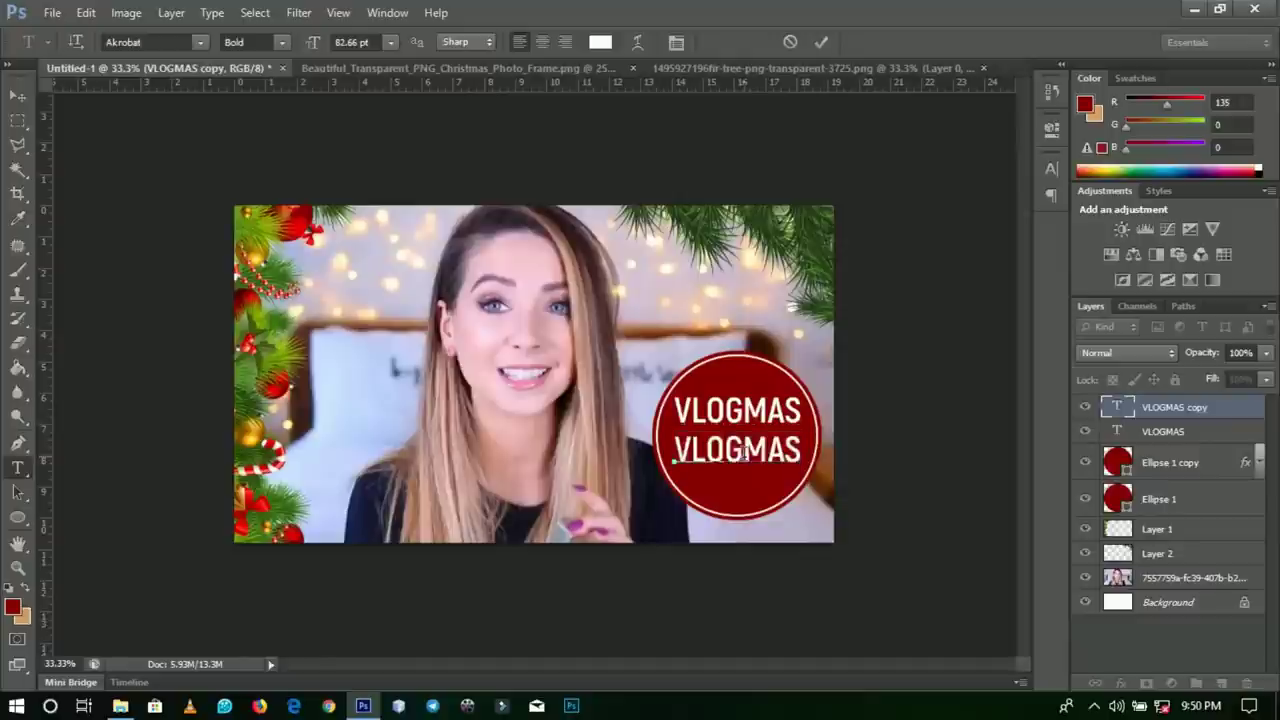
type(" 3")
Step: Enlarge DAY 3 and centre it under VLOGMAS, then shift both text lines slightly down inside the circle
left_click(17, 95)
key("ctrl+t")
left_click_drag(750, 468, 776, 478)
key("Return")
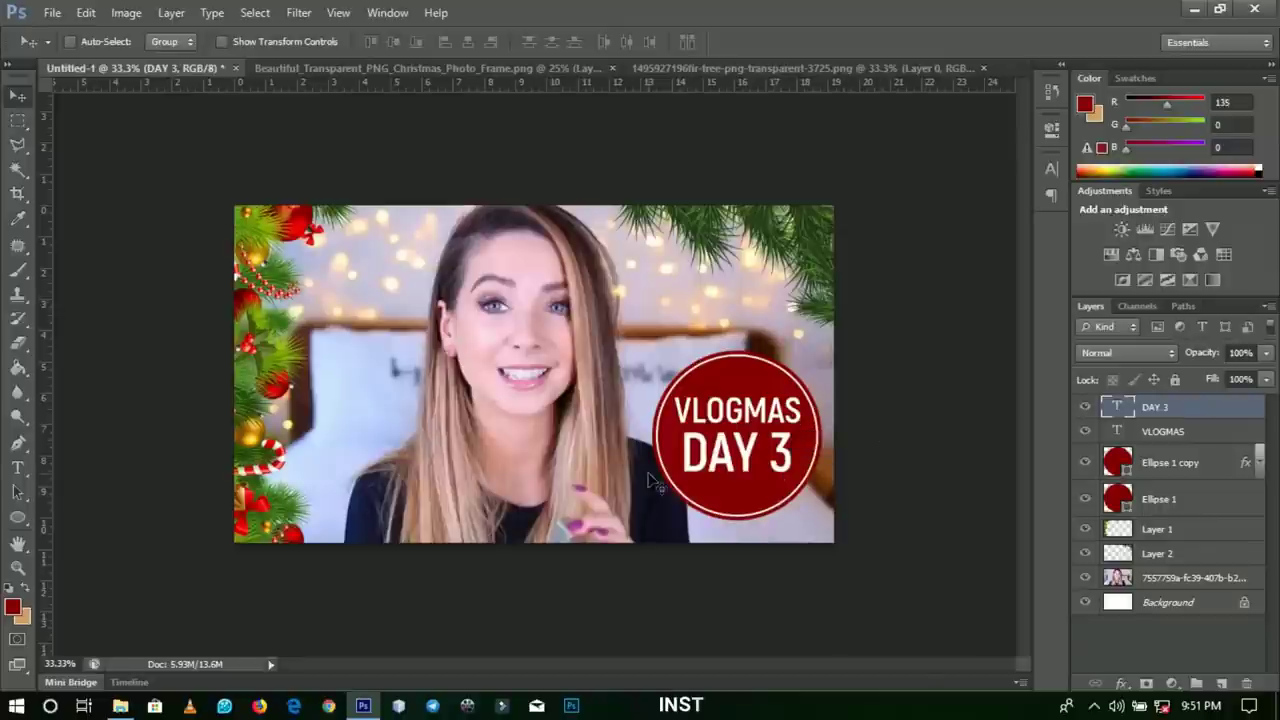
left_click(1168, 432, "shift")
left_click_drag(773, 424, 773, 432)
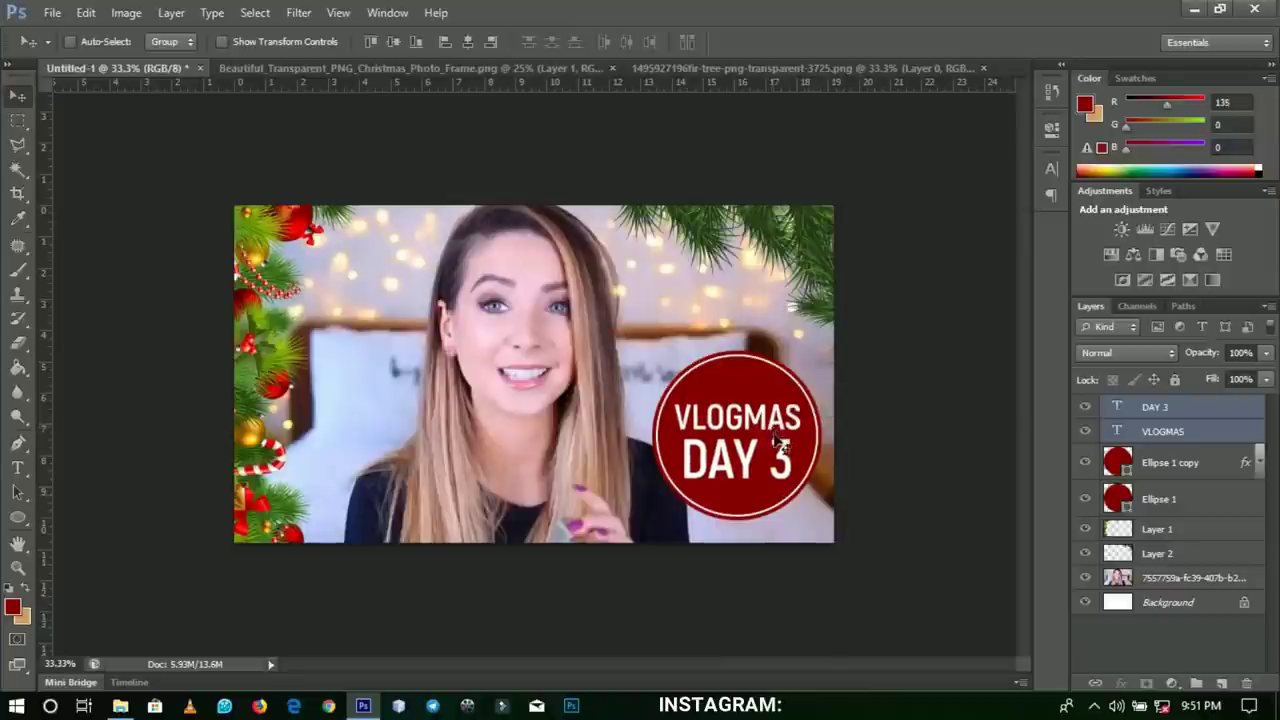
Step: Copy the upper garland from the Christmas photo frame document into the thumbnail and place its layer beneath the red circle
left_click(687, 67)
left_click(479, 67)
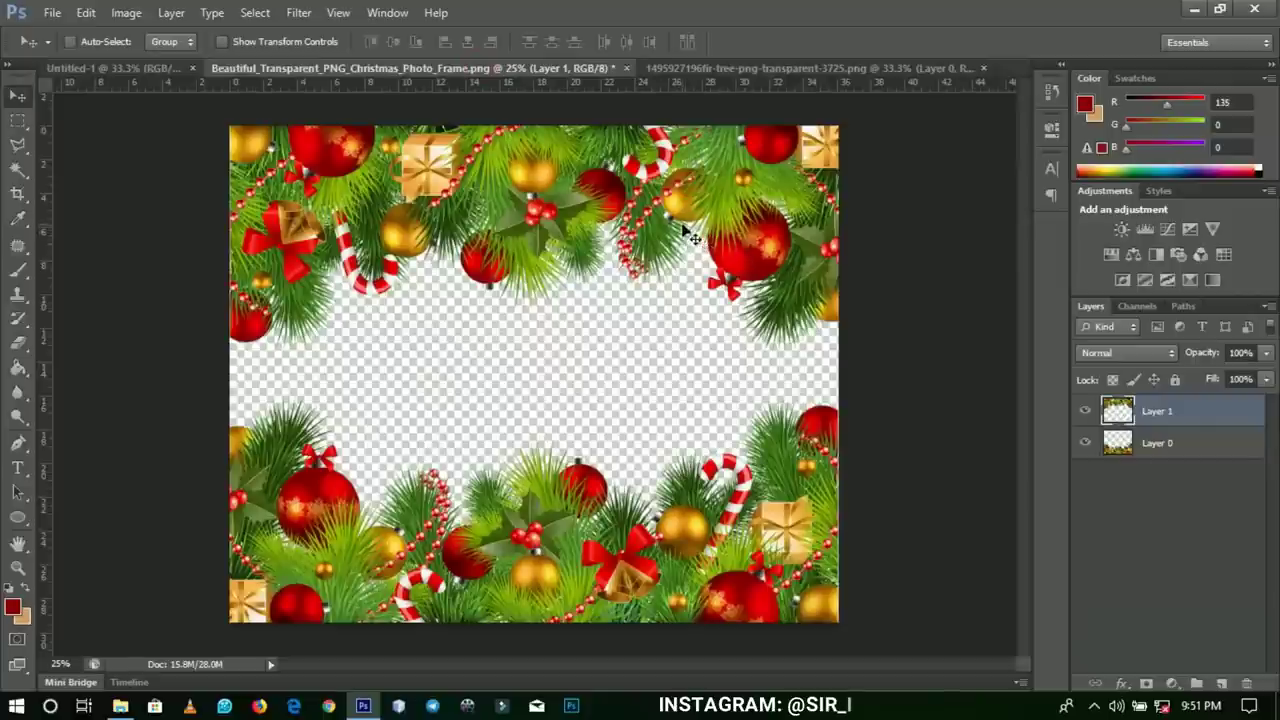
left_click_drag(690, 236, 778, 366)
left_click_drag(1176, 418, 1153, 537)
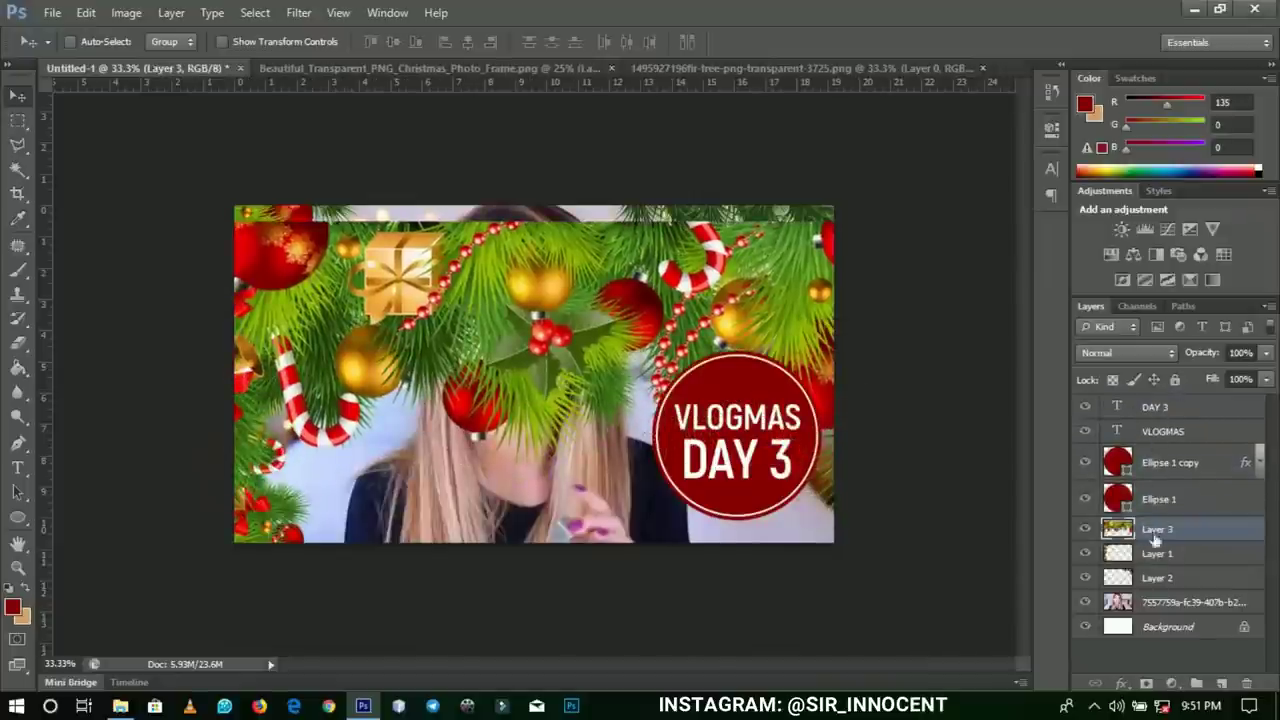
Step: Scale the new garland to about 29%, flip it vertically and move it behind the top of the red circle
key("ctrl+t")
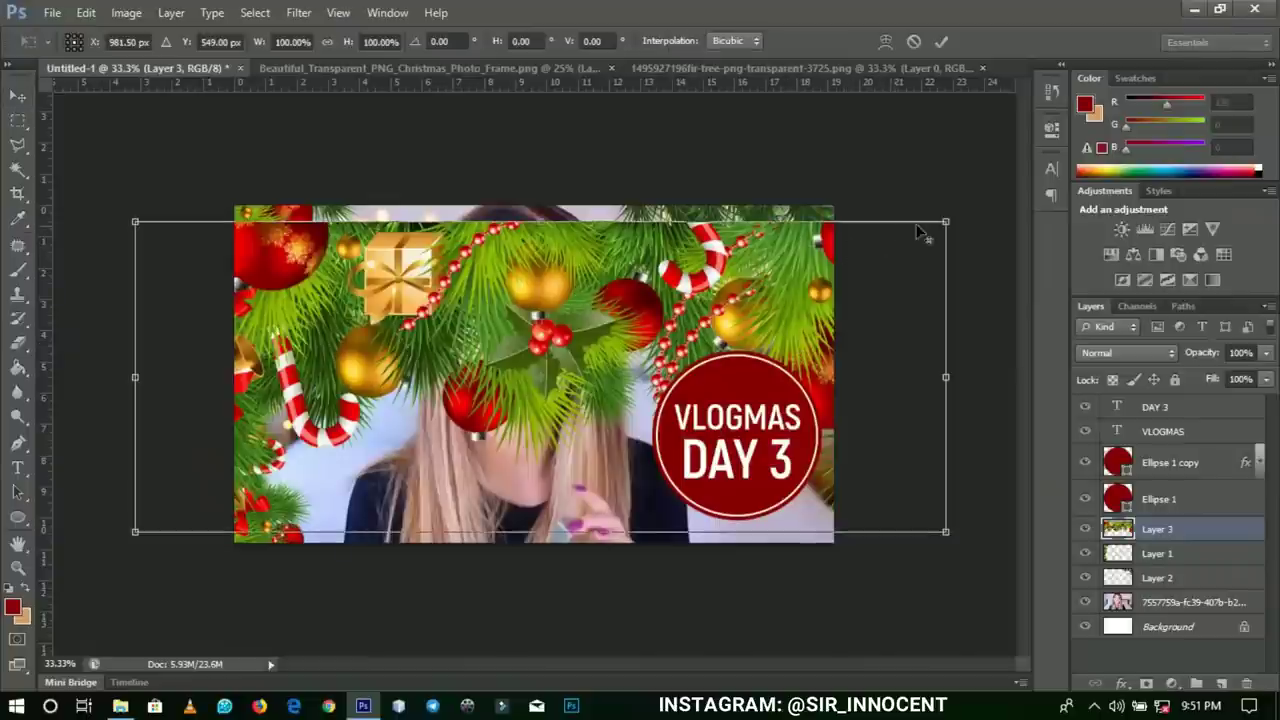
left_click_drag(945, 221, 657, 334)
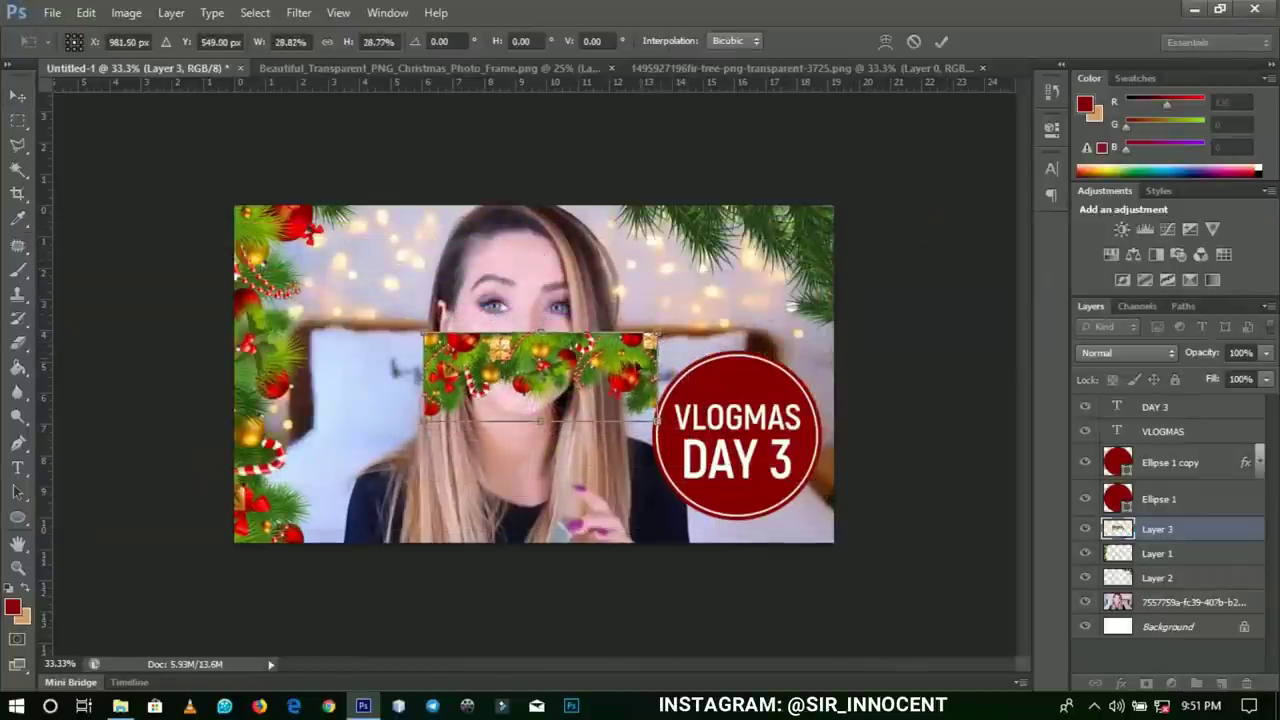
right_click(597, 371)
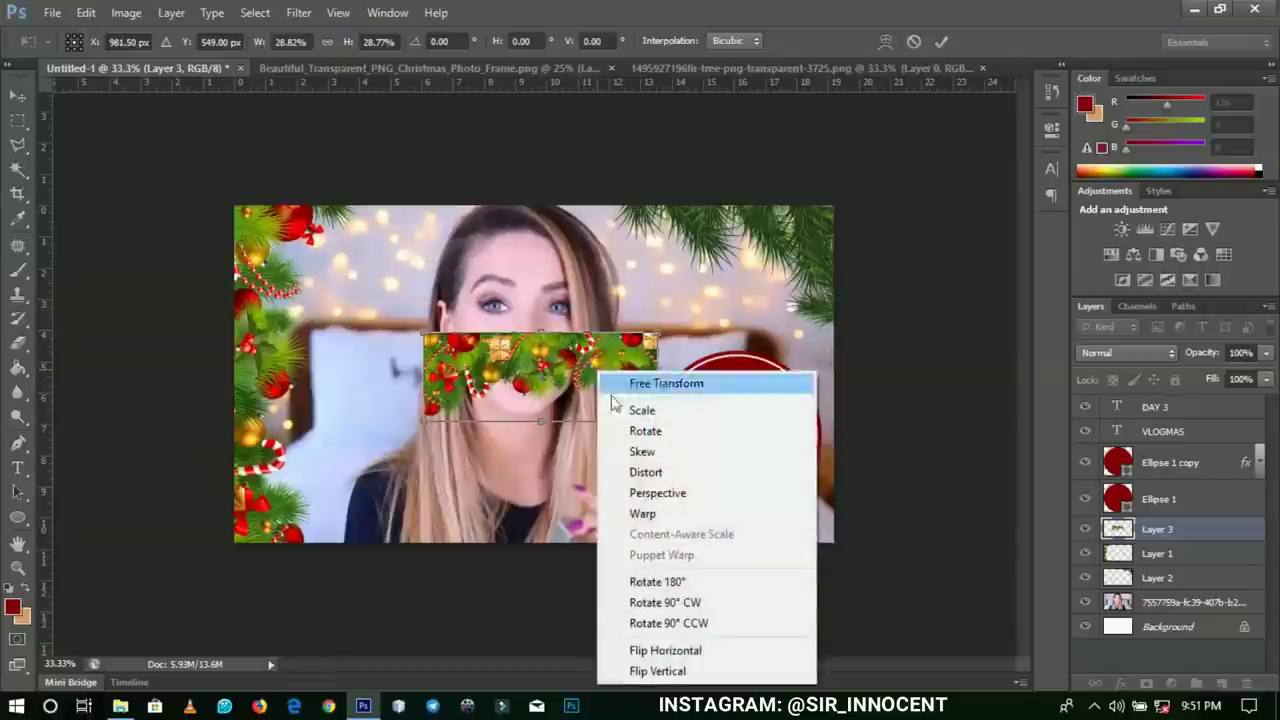
left_click(680, 671)
key("Return")
left_click_drag(701, 390, 820, 381)
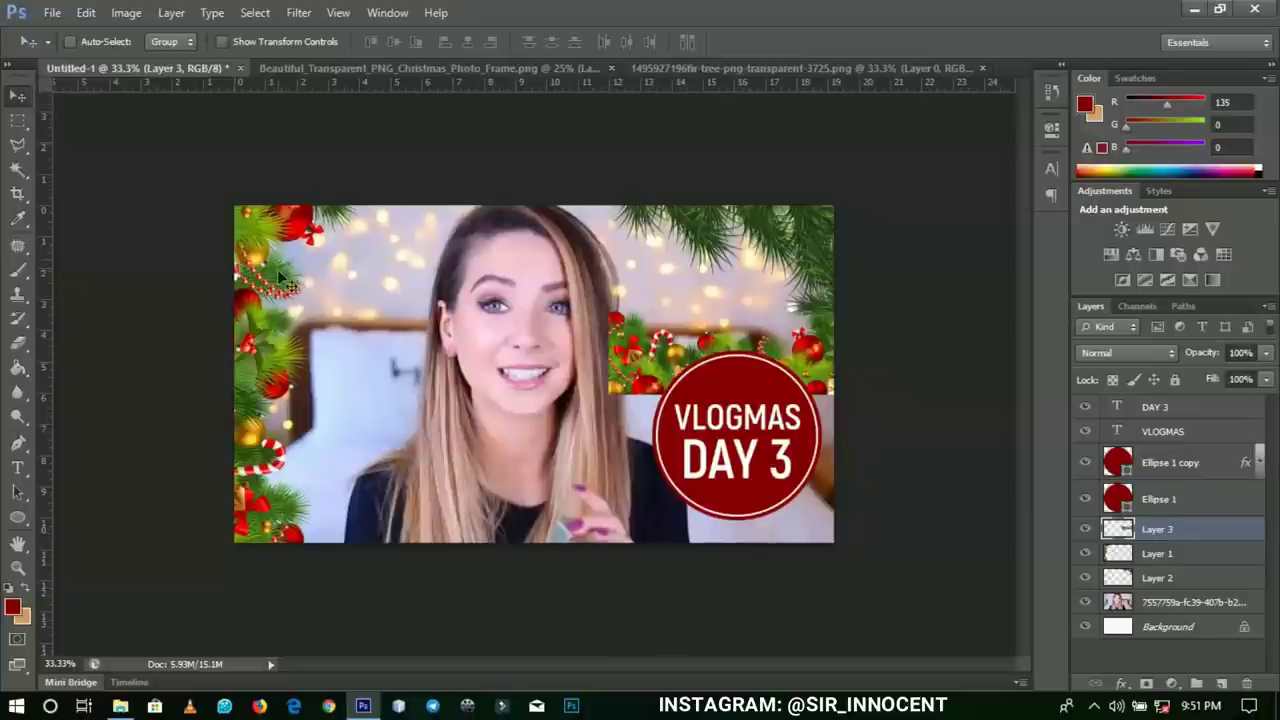
Step: Erase both ends of the small garland with a 400 px eraser, keeping only the part above the circle
key("e")
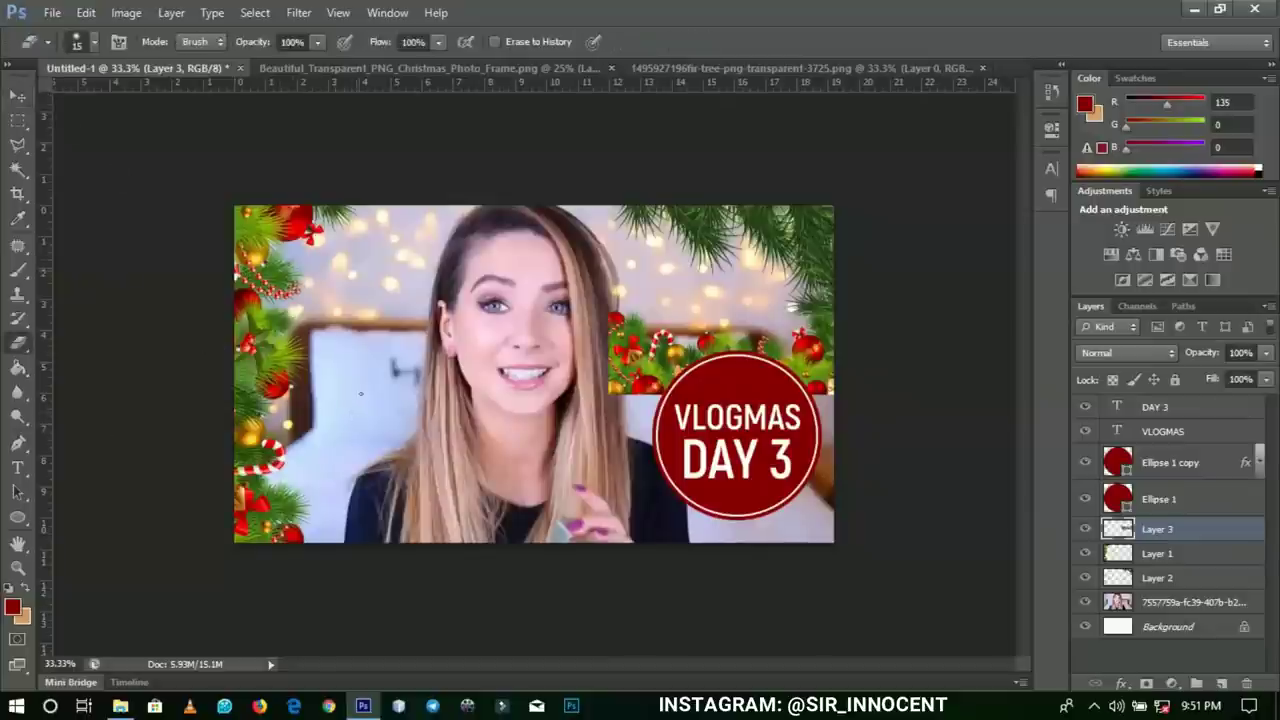
key("bracketright")
key("bracketright")
key("bracketright")
key("bracketright")
key("bracketright")
key("bracketright")
key("bracketright")
key("bracketright")
key("bracketright")
key("bracketright")
key("bracketright")
key("bracketright")
key("bracketright")
key("bracketright")
key("bracketright")
key("bracketright")
key("bracketright")
key("bracketright")
mouse_move(588, 326)
left_mouse_down()
mouse_move(586, 363)
mouse_move(616, 388)
mouse_move(615, 340)
left_mouse_up()
left_click_drag(843, 352, 866, 366)
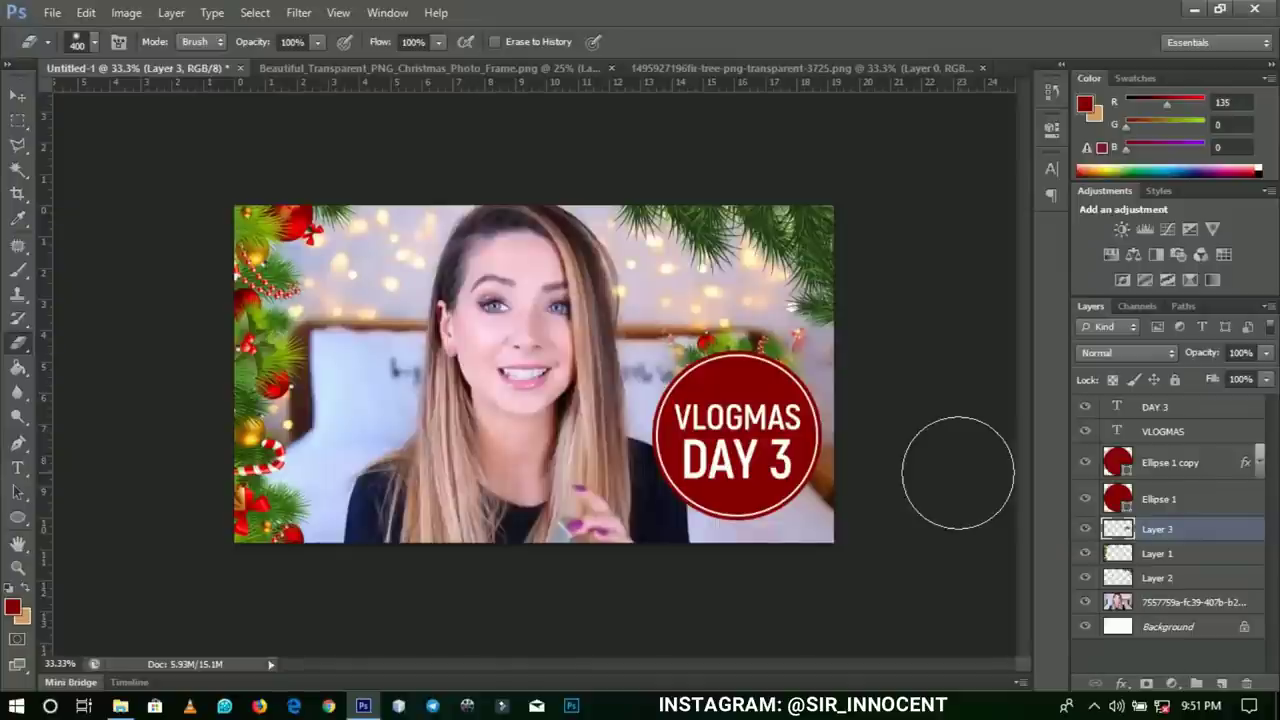
Step: Duplicate the trimmed garland, move the copy to the circle's upper-left edge and erase its protruding end
key("ctrl+j")
key("v")
left_click_drag(729, 366, 638, 392)
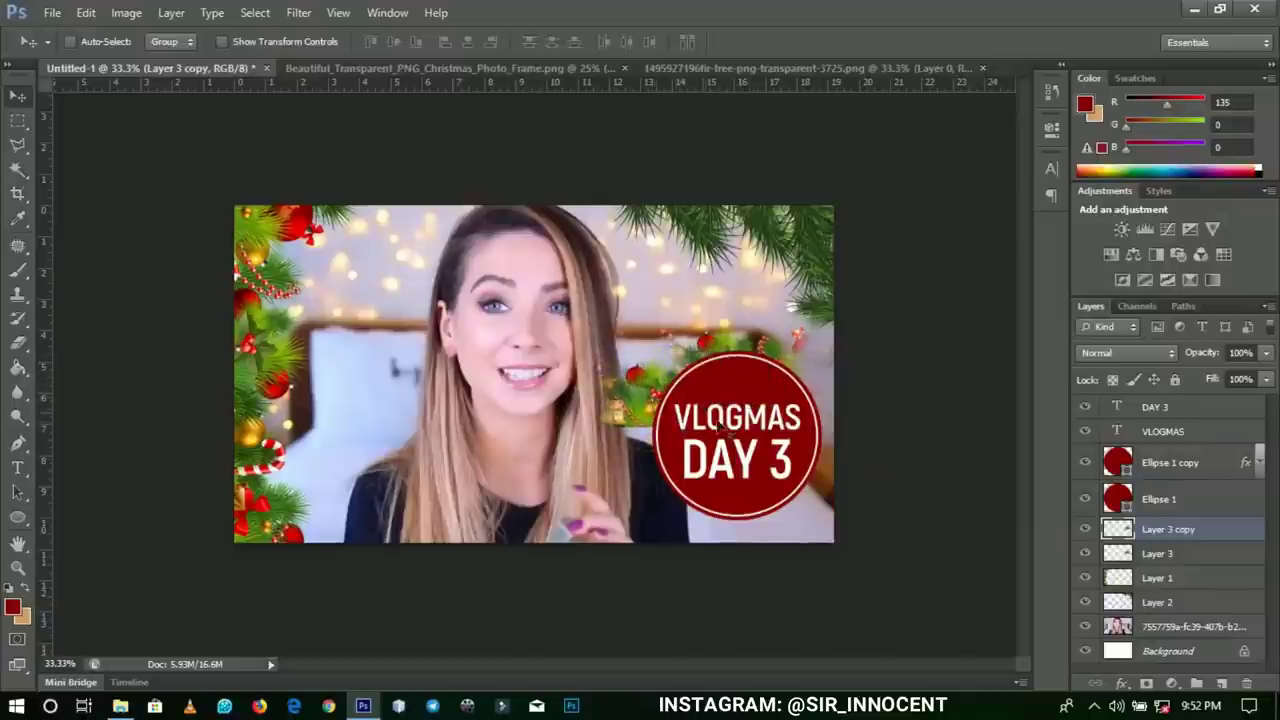
key("e")
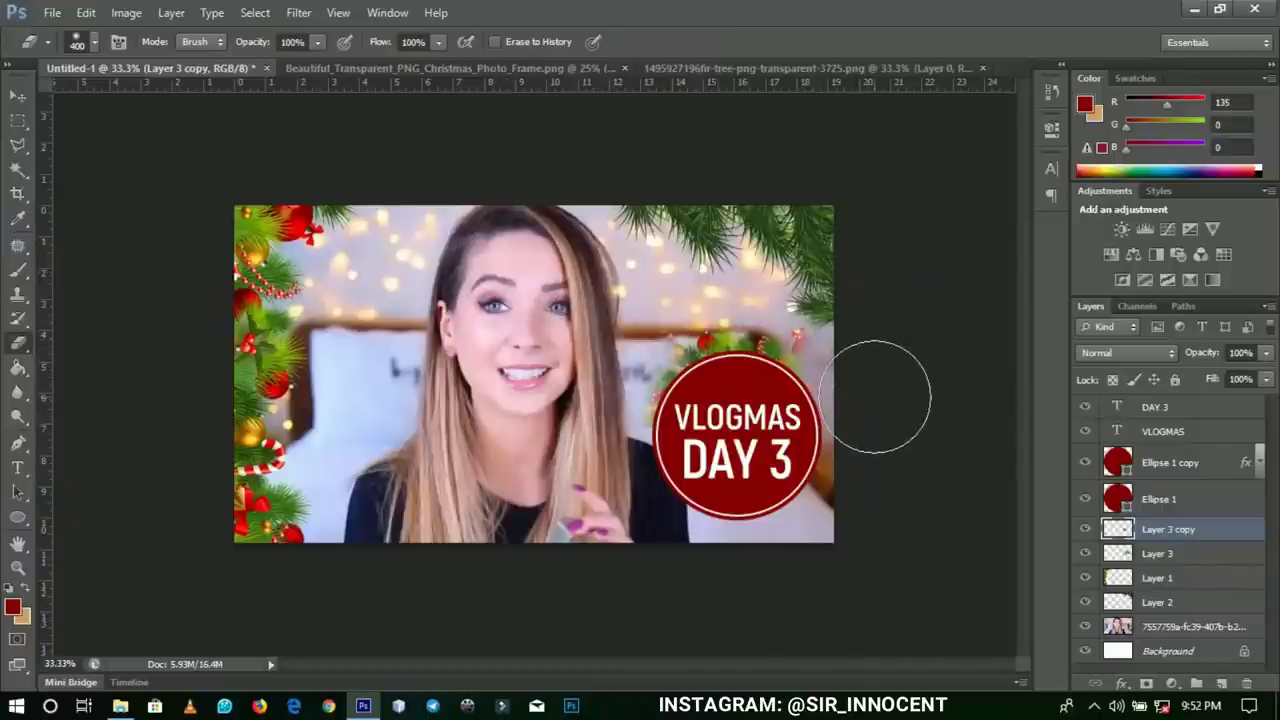
left_click(17, 96)
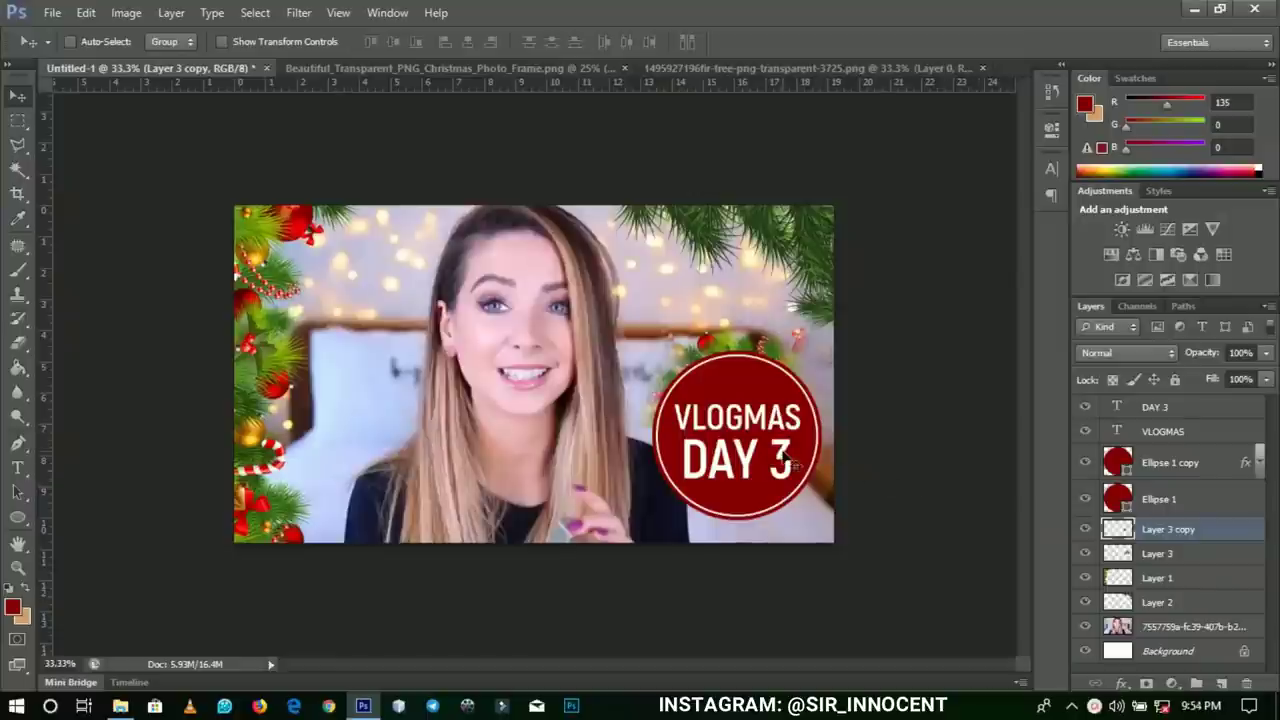
Step: Start a text line on the circle copy's shape path, beginning at the top of the circle
left_click(1161, 474)
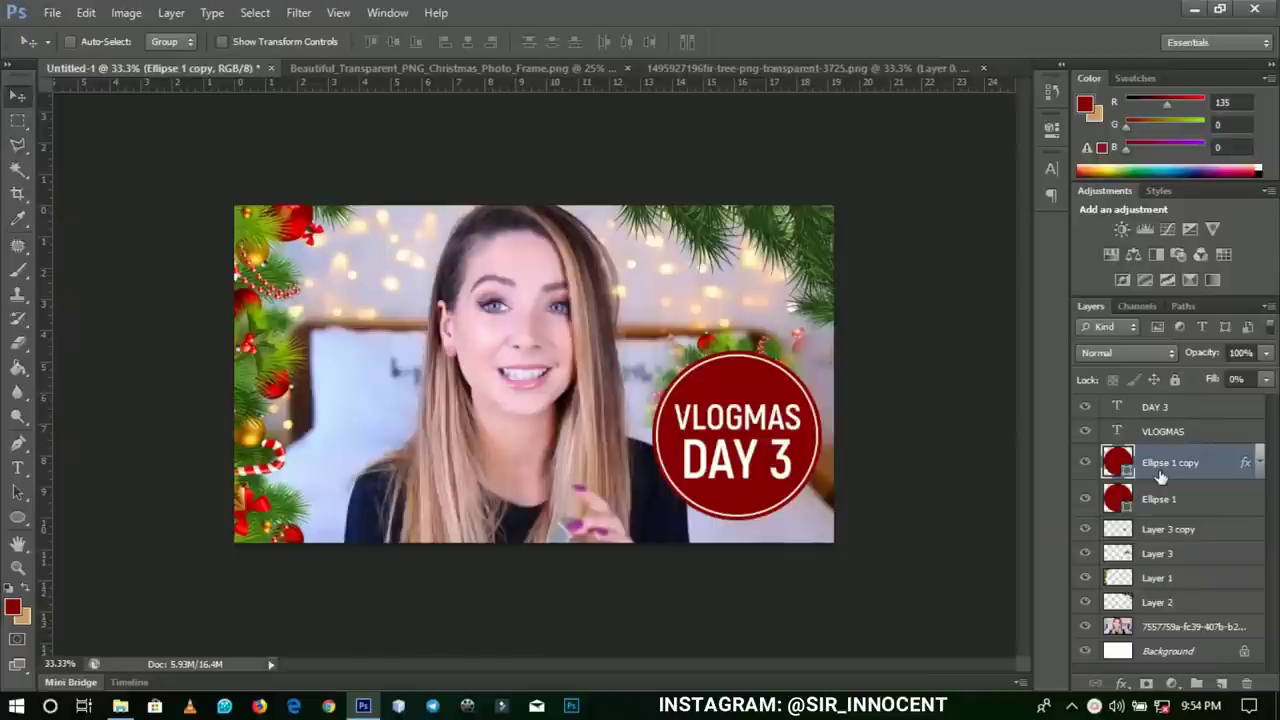
left_click(1183, 306)
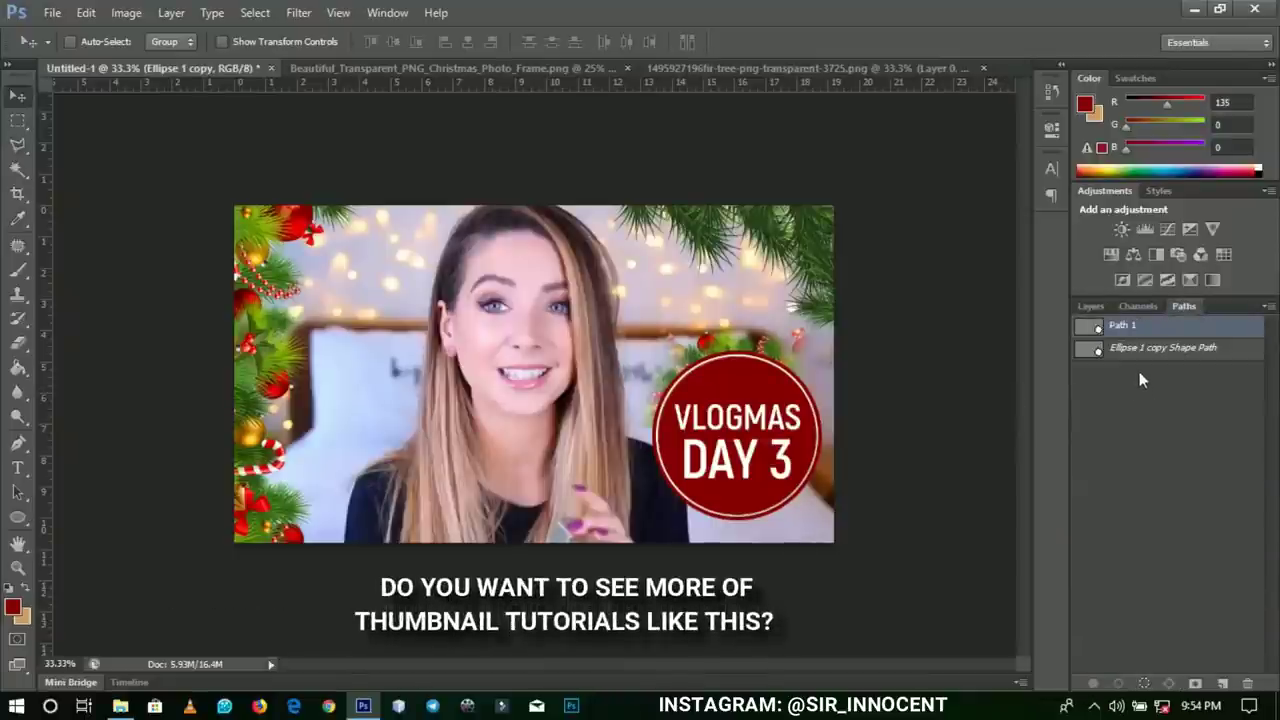
left_click(19, 468)
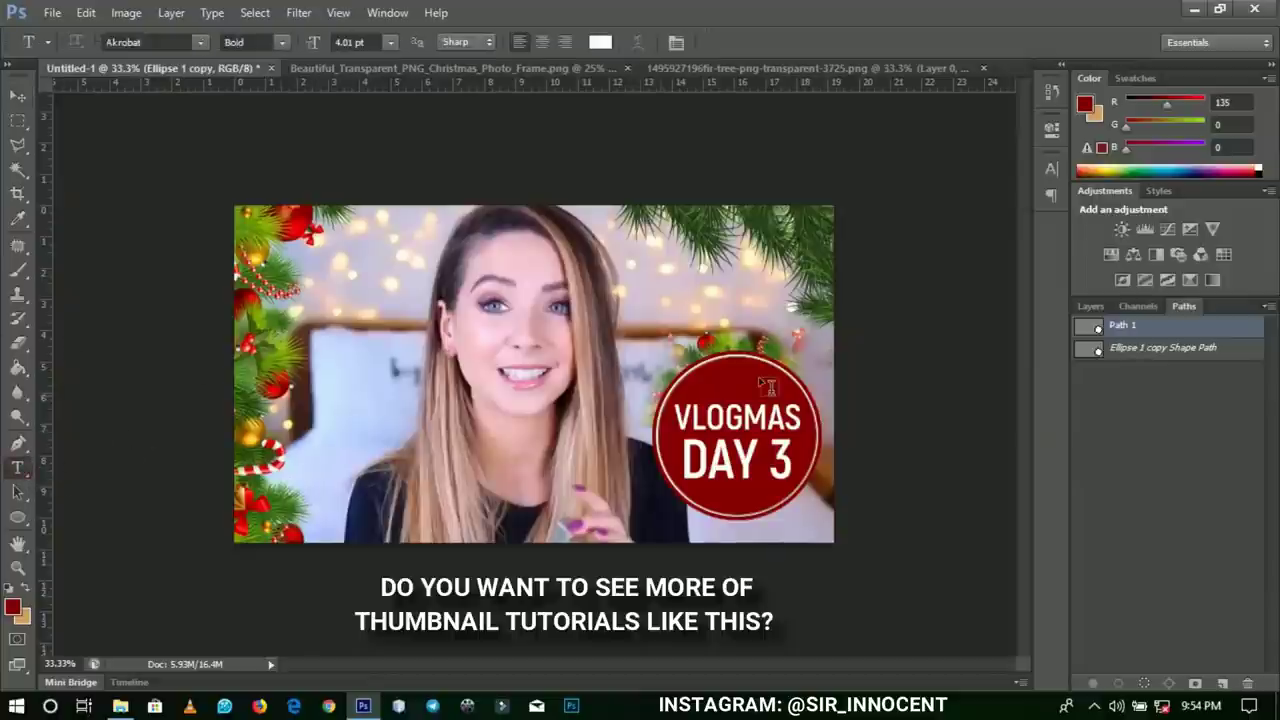
left_click(731, 357)
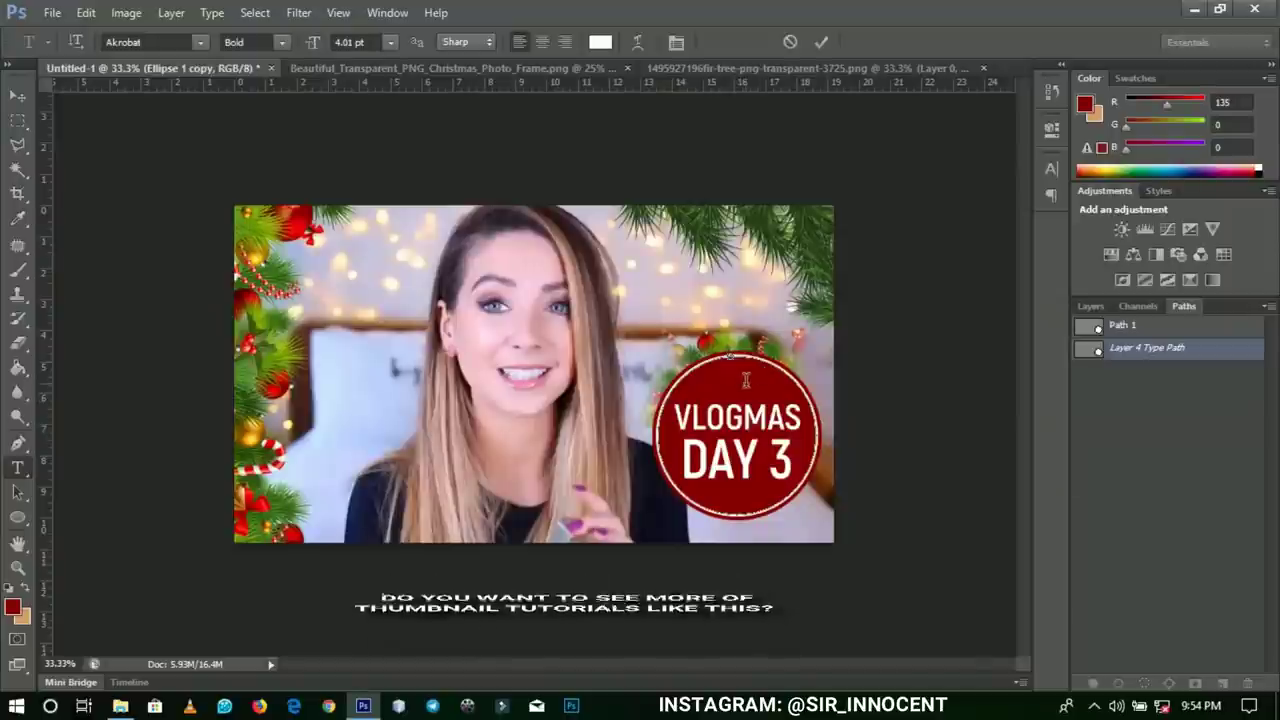
Step: Set the path text to 30 pt, fill the whole circular path with dots and commit the text
left_click(393, 45)
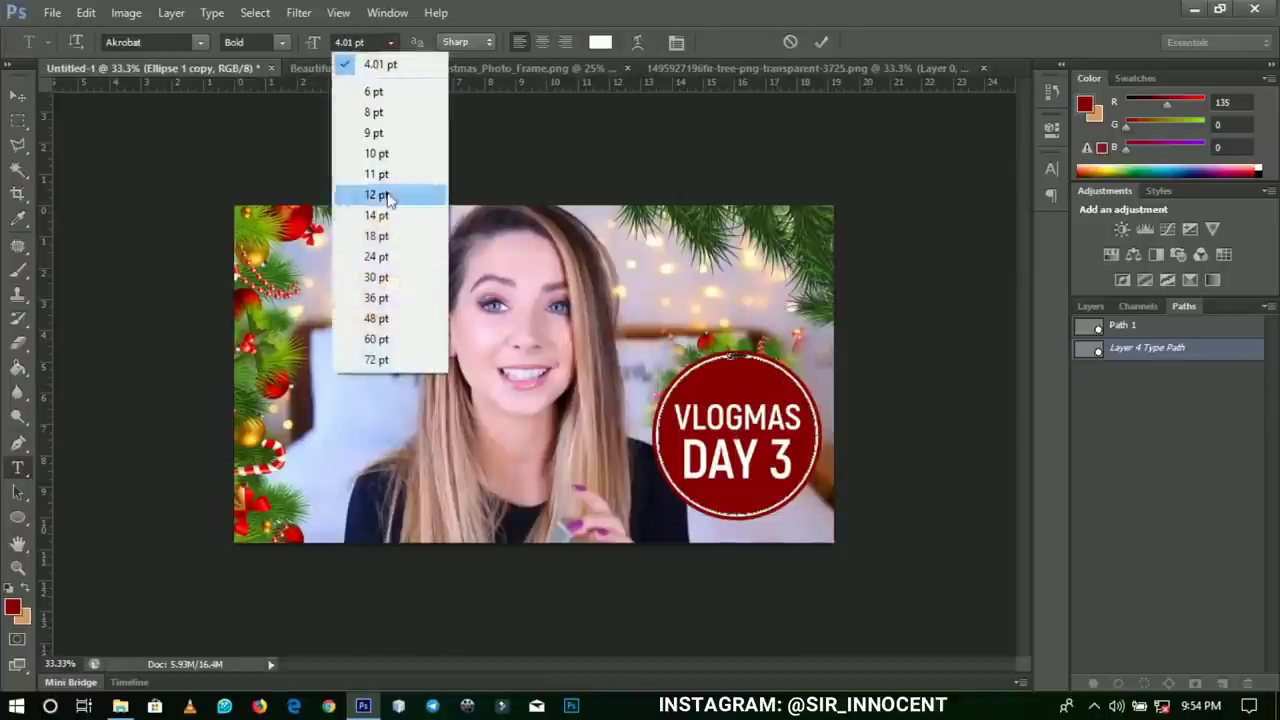
left_click(381, 238)
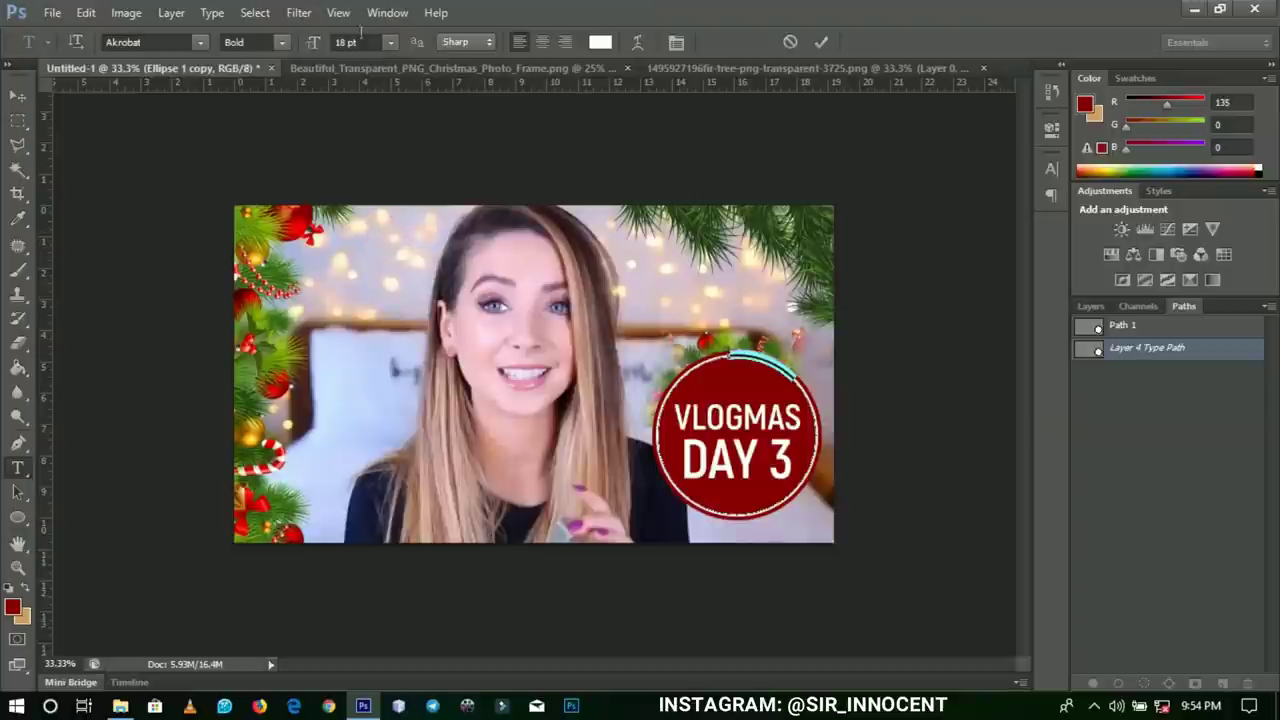
left_click(388, 45)
left_click(387, 277)
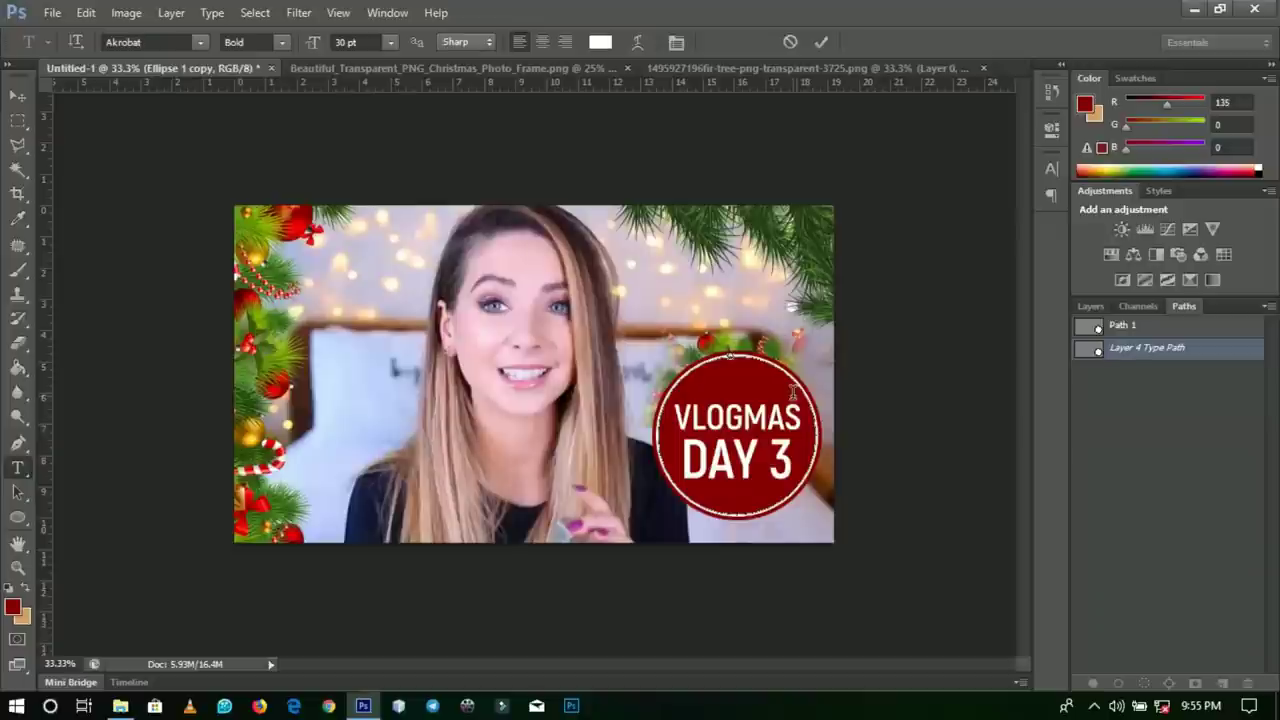
left_click(820, 45)
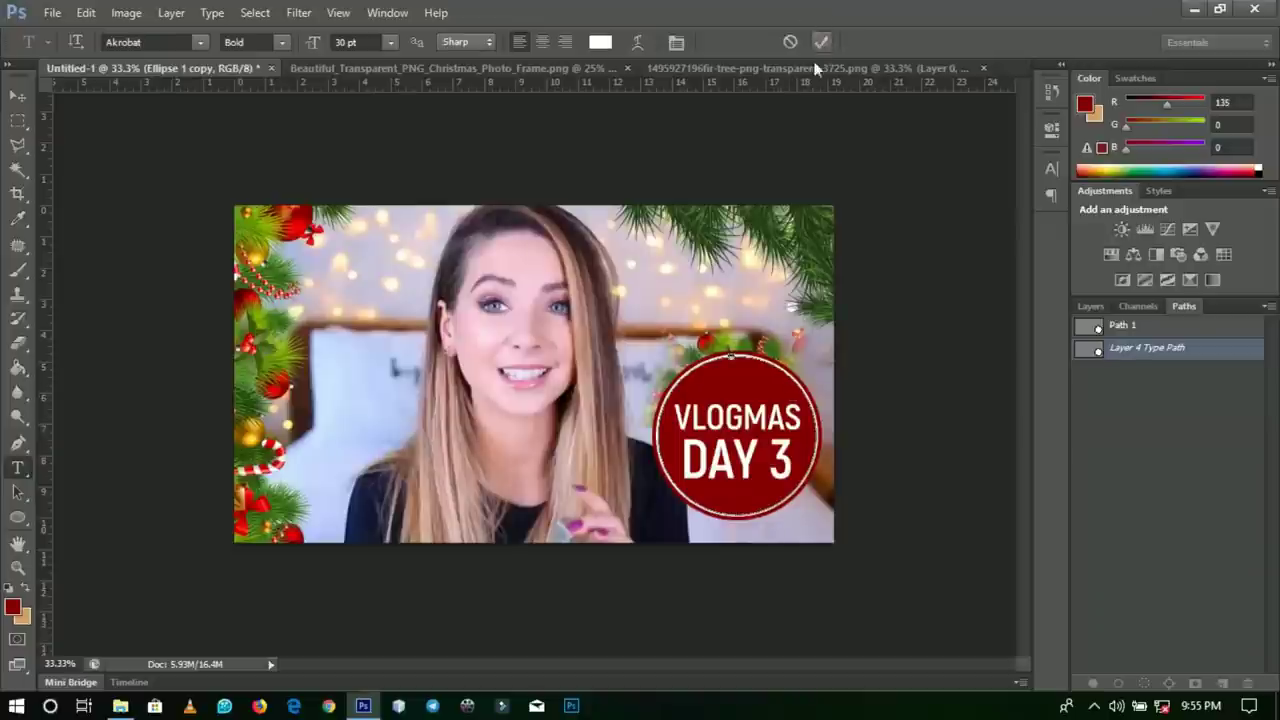
Step: Hide the circle copy with the solid stroke and inspect the dotted ring inside the badge up close
left_click(1082, 304)
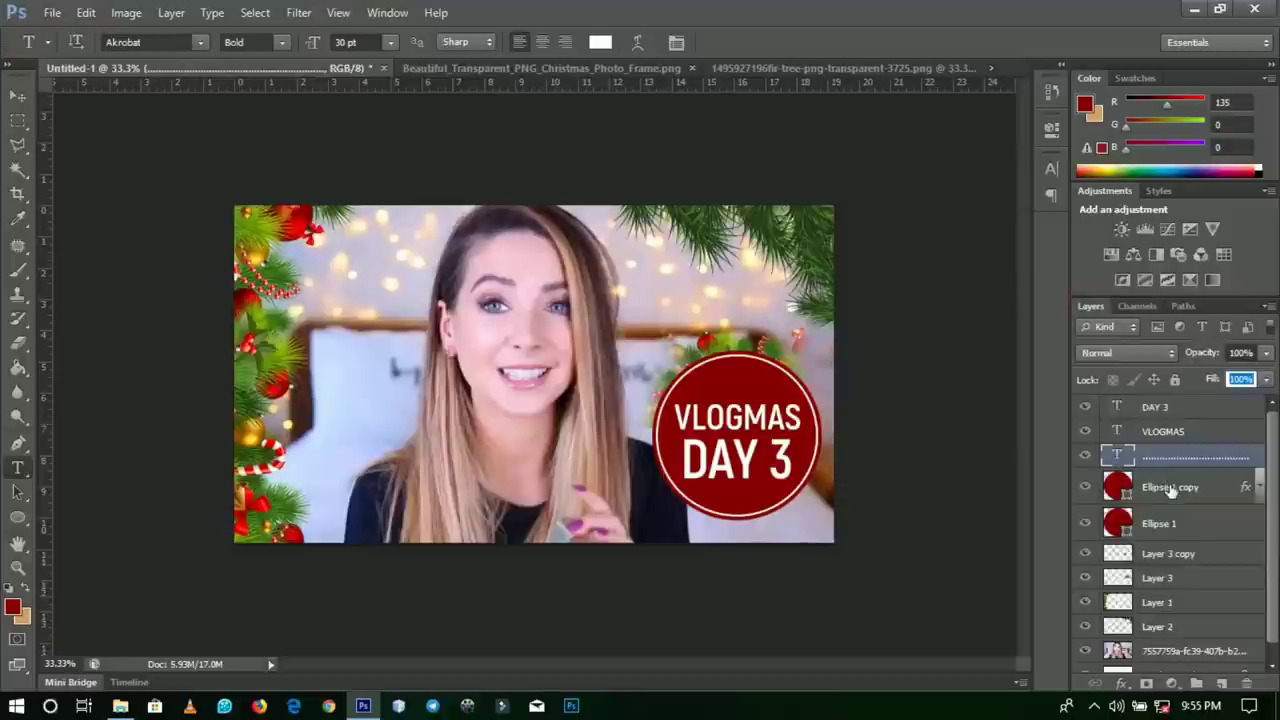
left_click(1085, 487)
key("v")
scroll(828, 416, "up", 3)
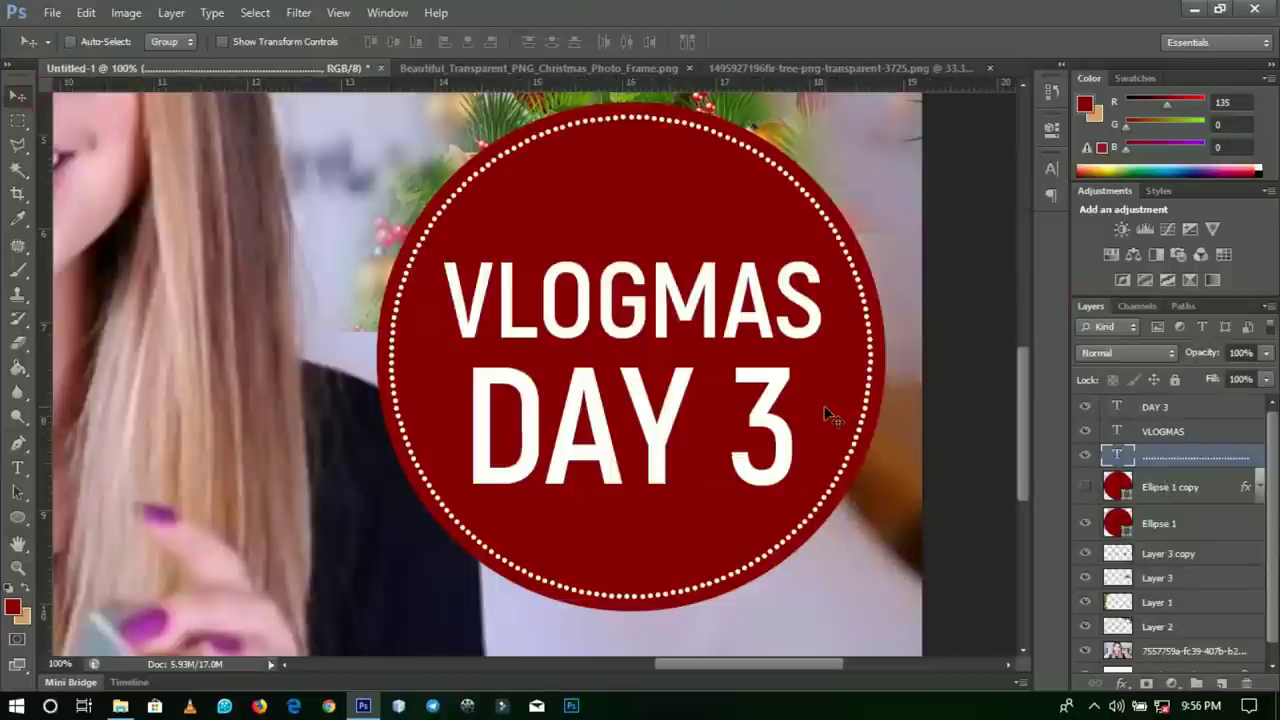
key("z")
right_click(712, 352)
left_click(750, 368)
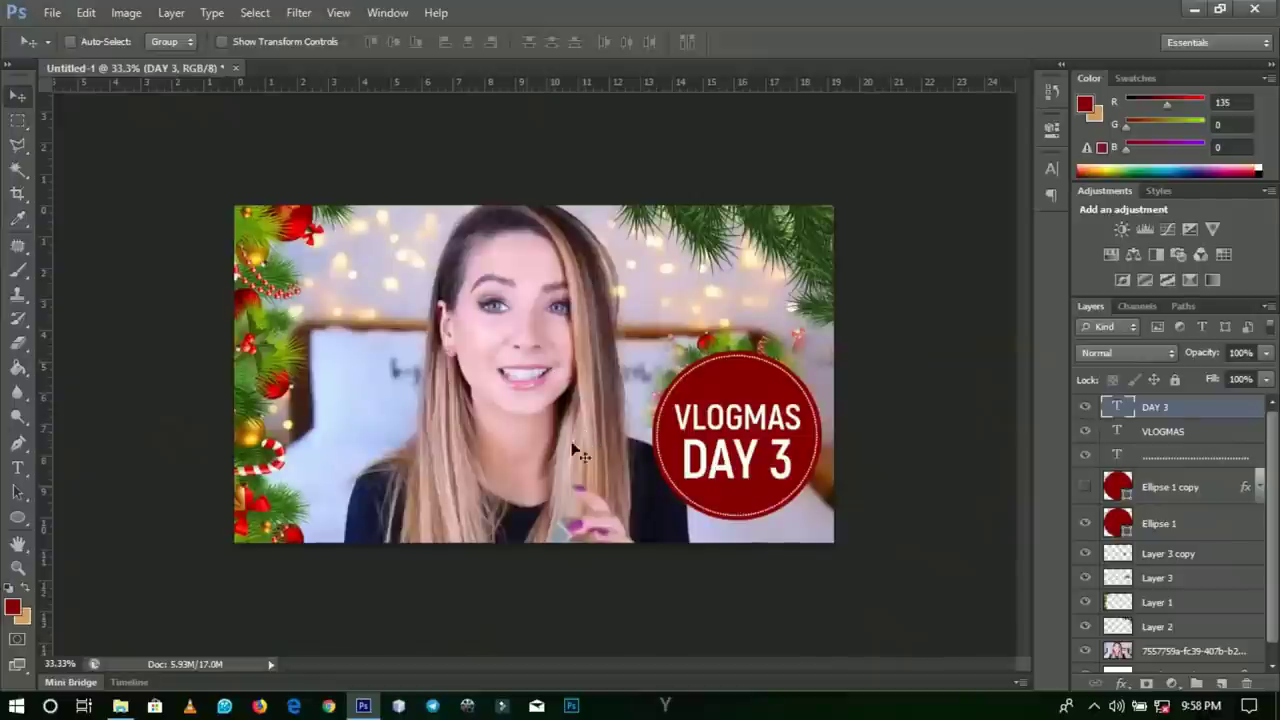
Step: Open the candy-cane stripe image 1-14941_santa-claus-christmas-tree-picture-frames-clip-art-santa-claus-christmas-tree.png and bring the stripe into the thumbnail document
left_click(363, 705)
left_click_drag(212, 238, 509, 286)
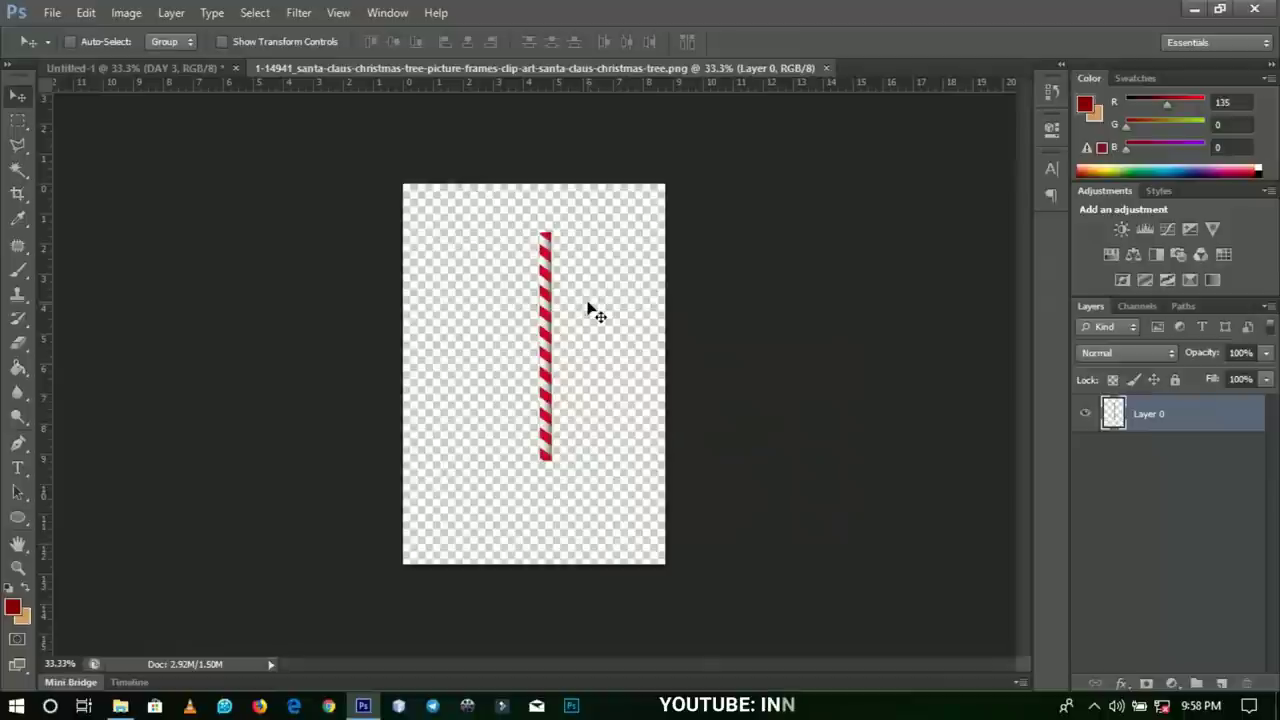
left_click_drag(543, 357, 570, 418)
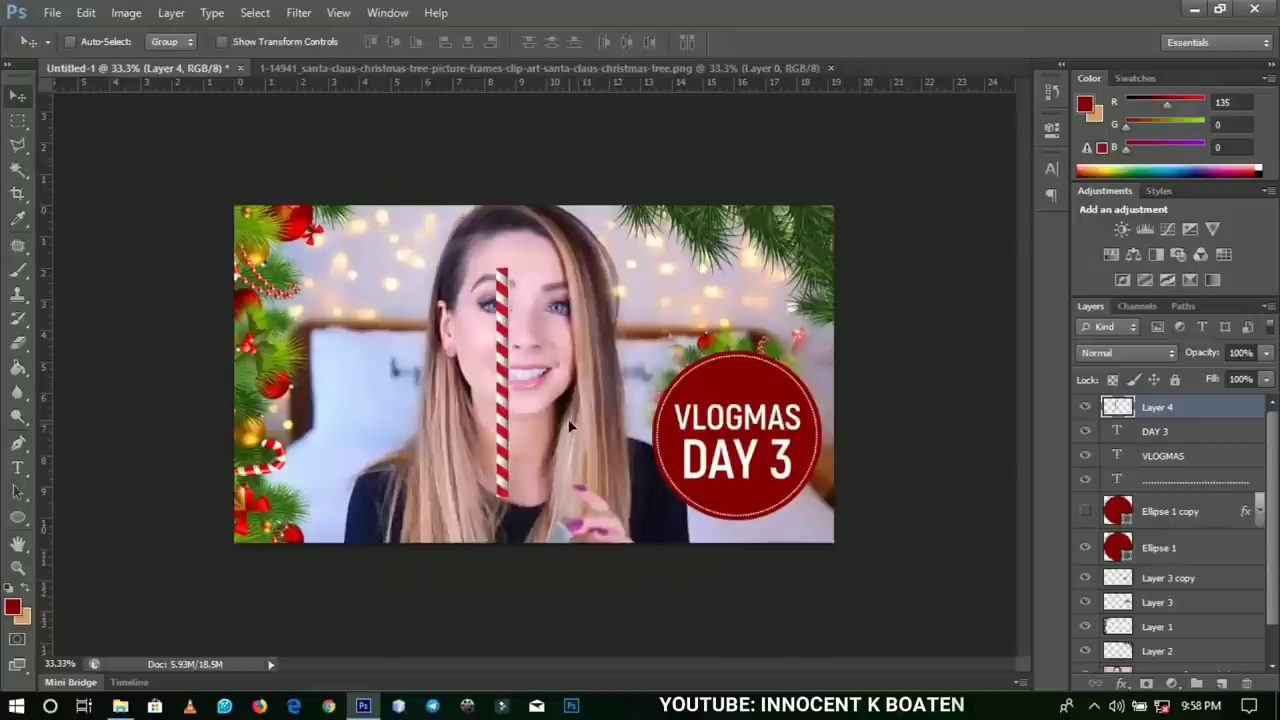
Step: Rotate the candy-cane stripe 90° counterclockwise so it lies horizontally
key("ctrl+t")
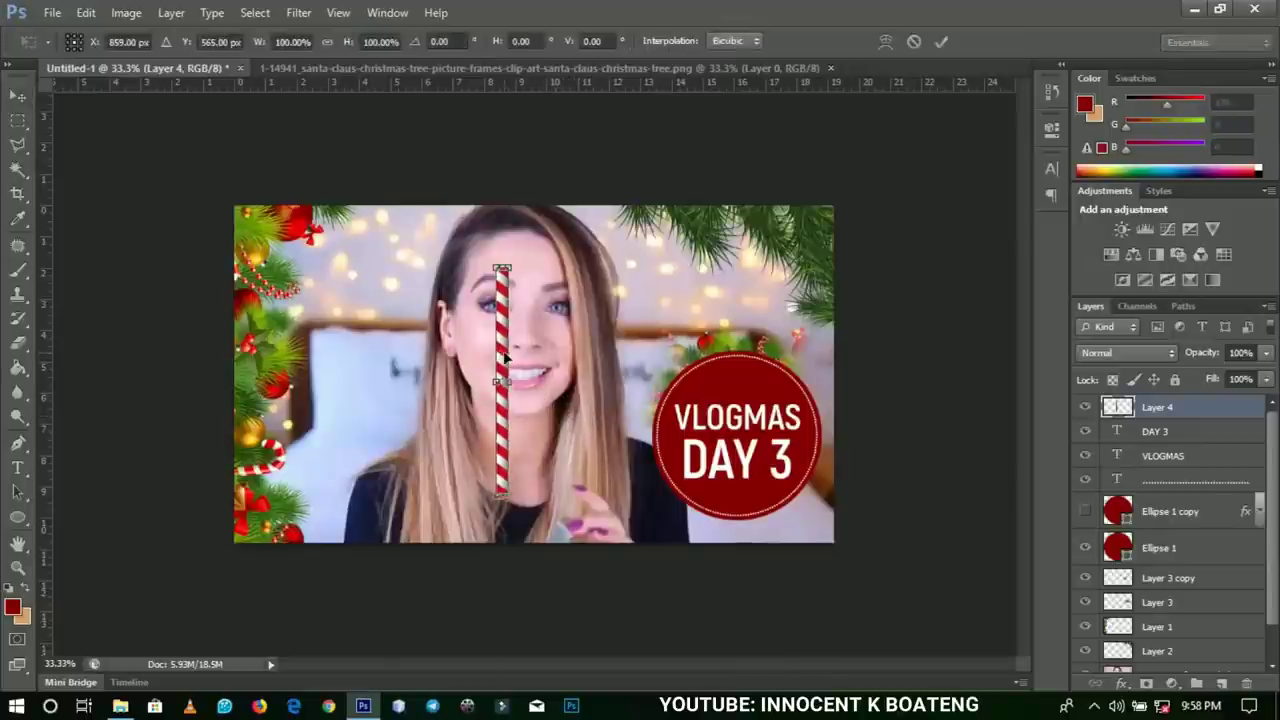
right_click(505, 355)
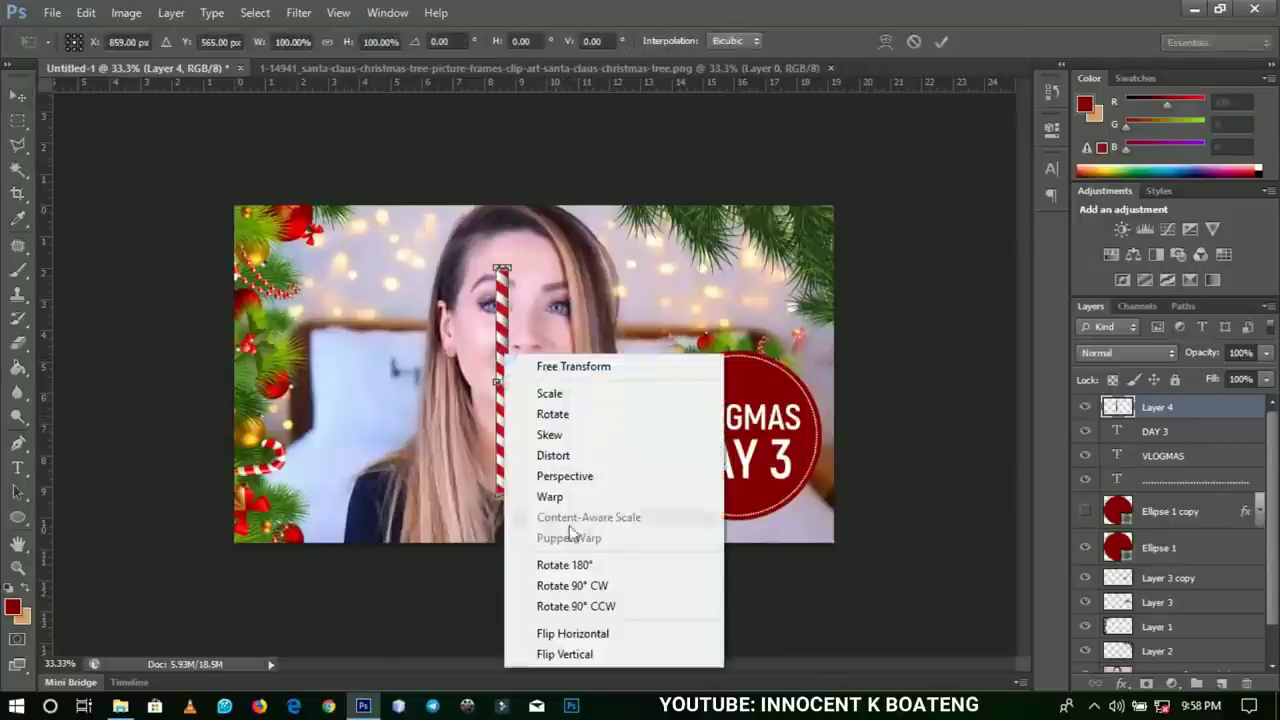
left_click(592, 606)
key("Return")
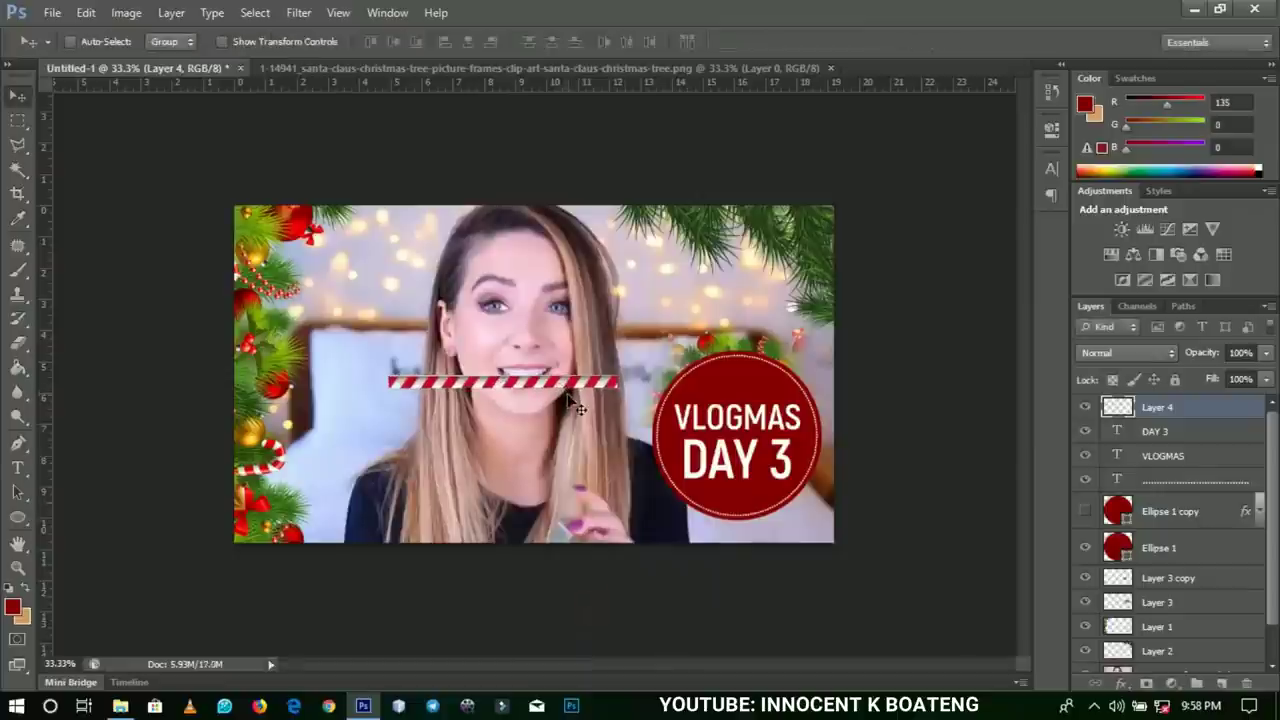
Step: Fit the horizontal stripe into the canvas's bottom-left corner and extend it with two copies along the whole bottom edge
left_click_drag(578, 390, 428, 534)
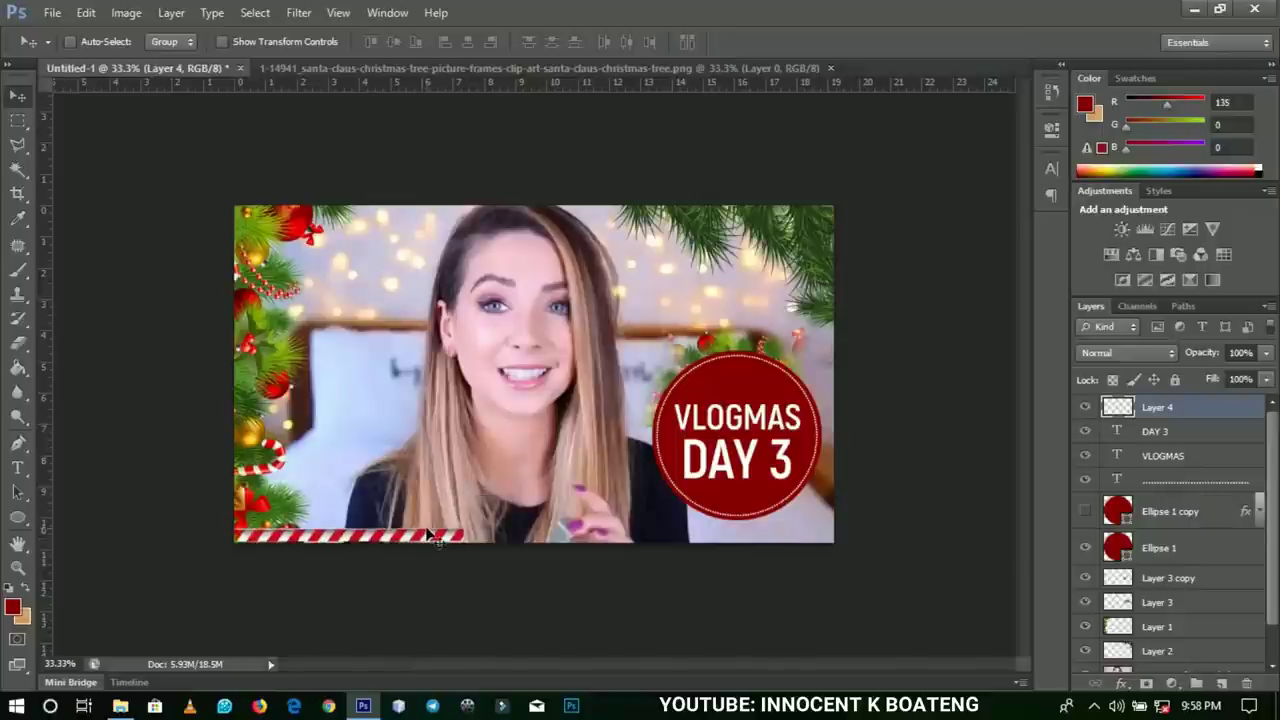
key("Down")
key("Down")
key("Down")
key("Down")
key("Down")
key("Down")
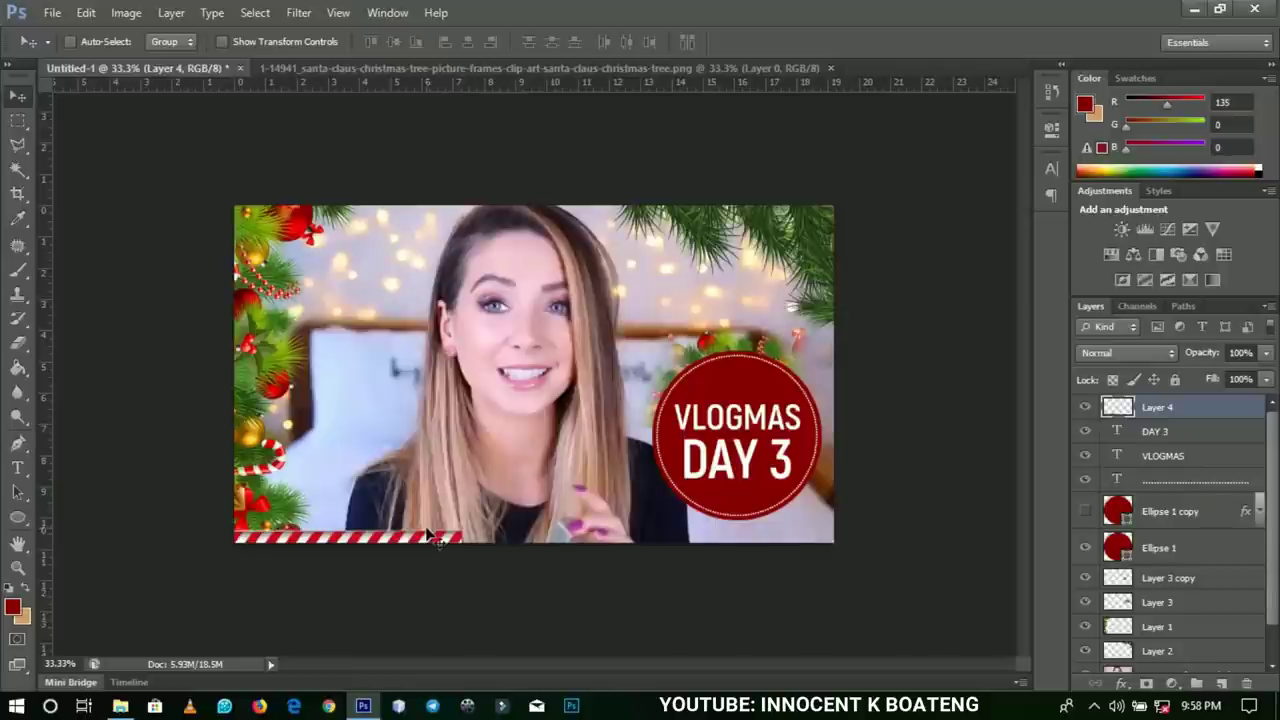
left_click_drag(443, 543, 840, 541)
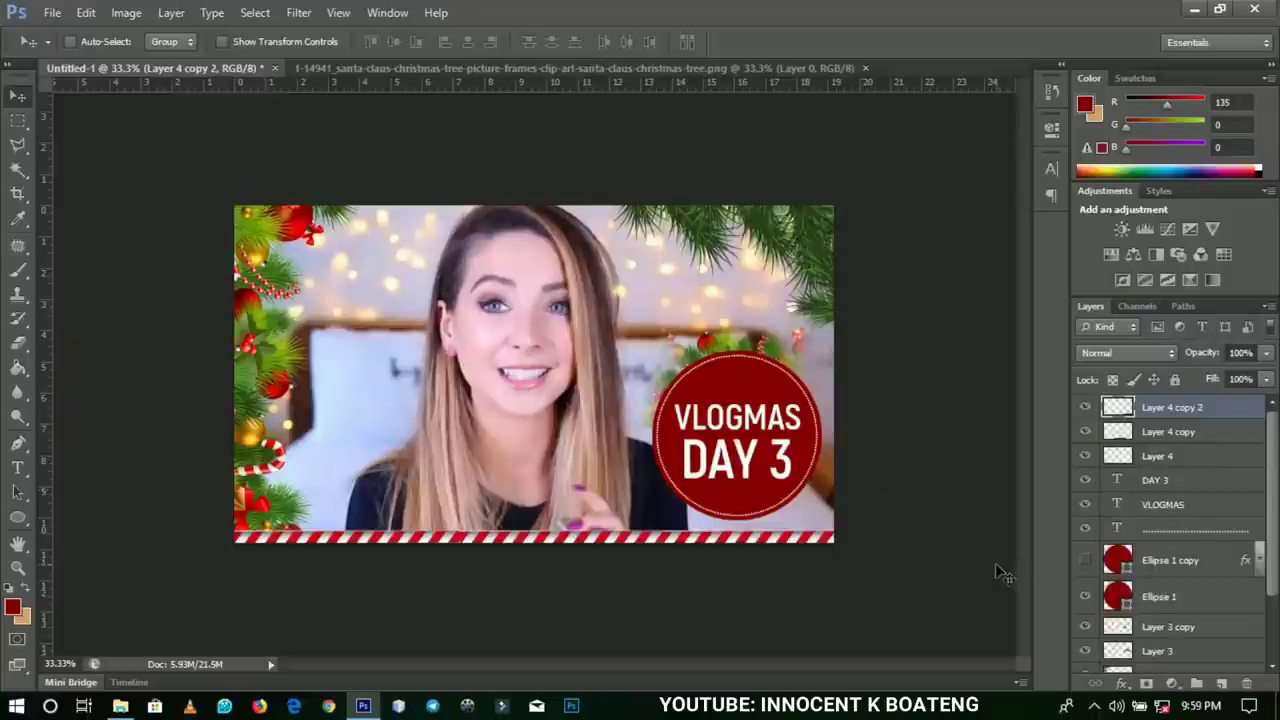
Step: Duplicate a bottom stripe, rotate the copy 90° clockwise and cover the canvas's right edge with it and a second copy
key("ctrl+j")
key("ctrl+t")
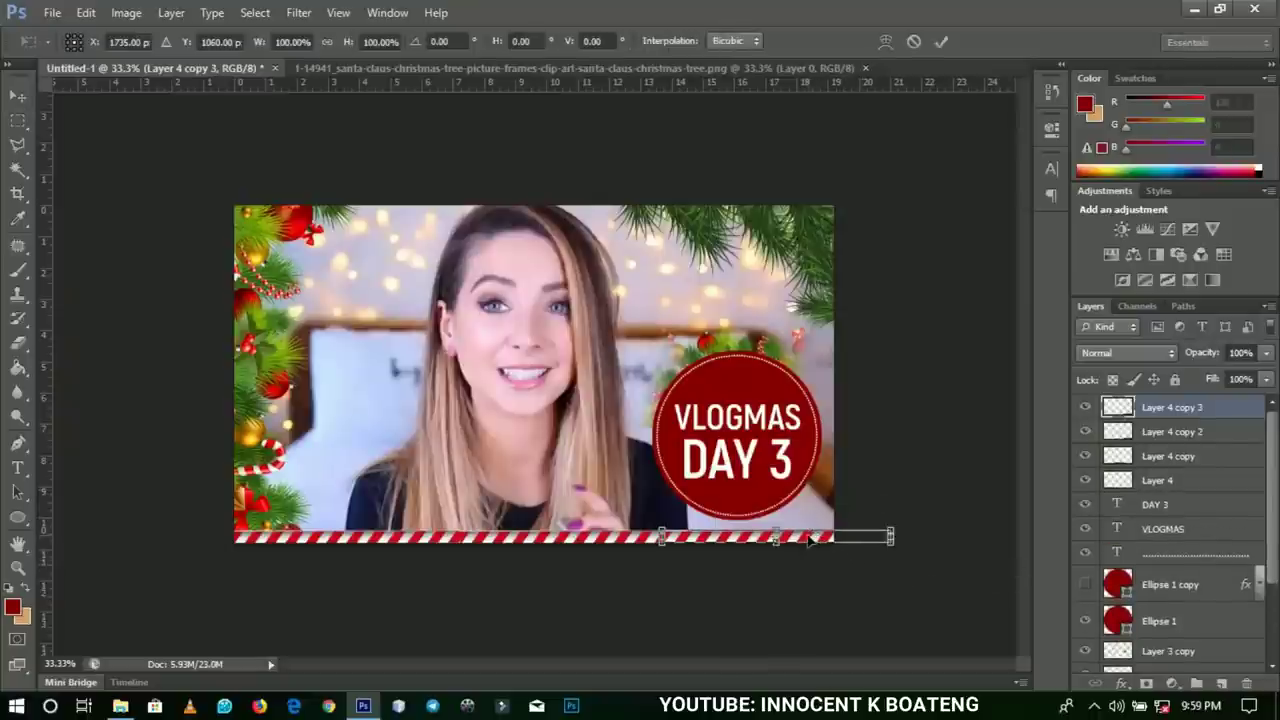
right_click(810, 522)
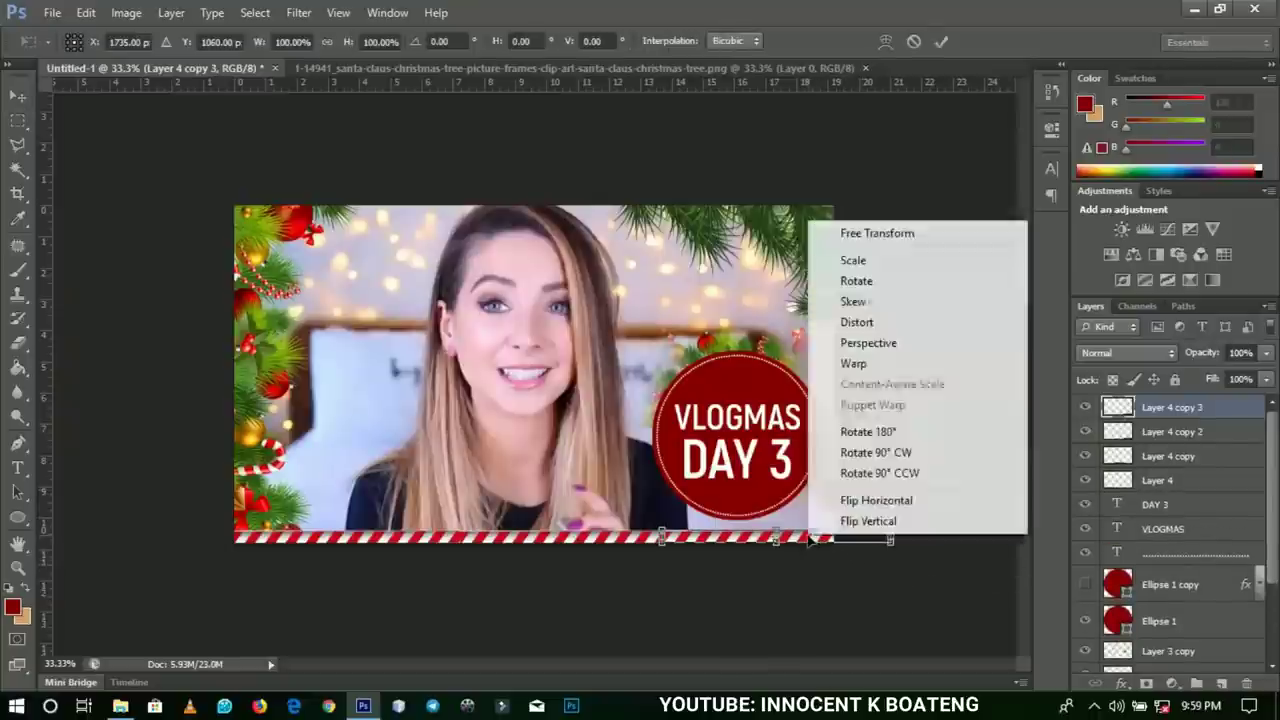
left_click(862, 452)
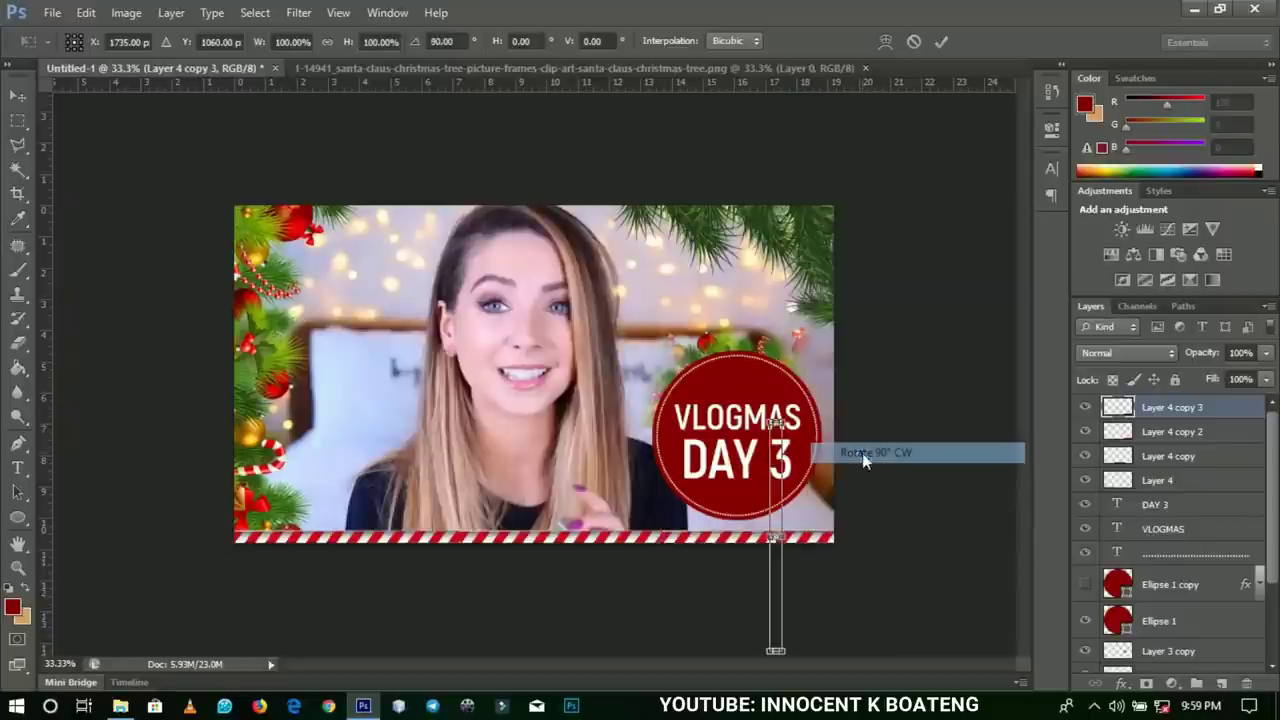
key("Return")
left_click_drag(778, 450, 839, 403)
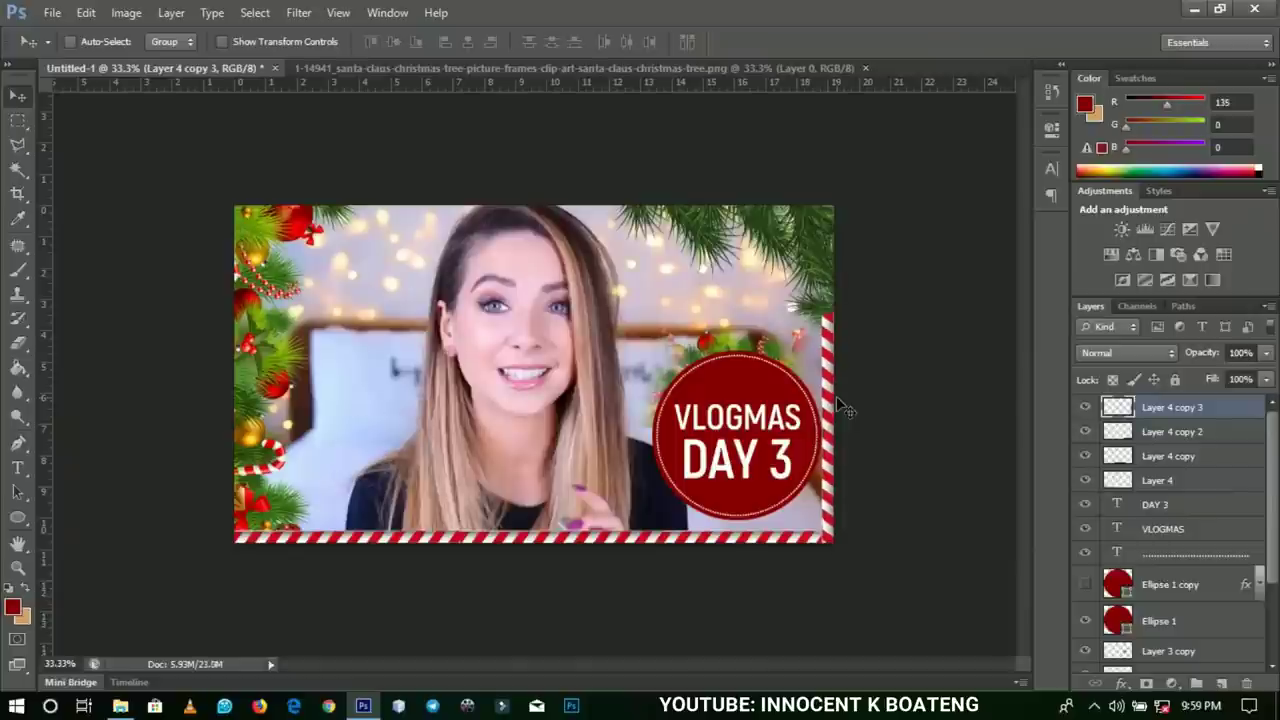
key("ctrl+j")
left_click_drag(830, 460, 824, 332)
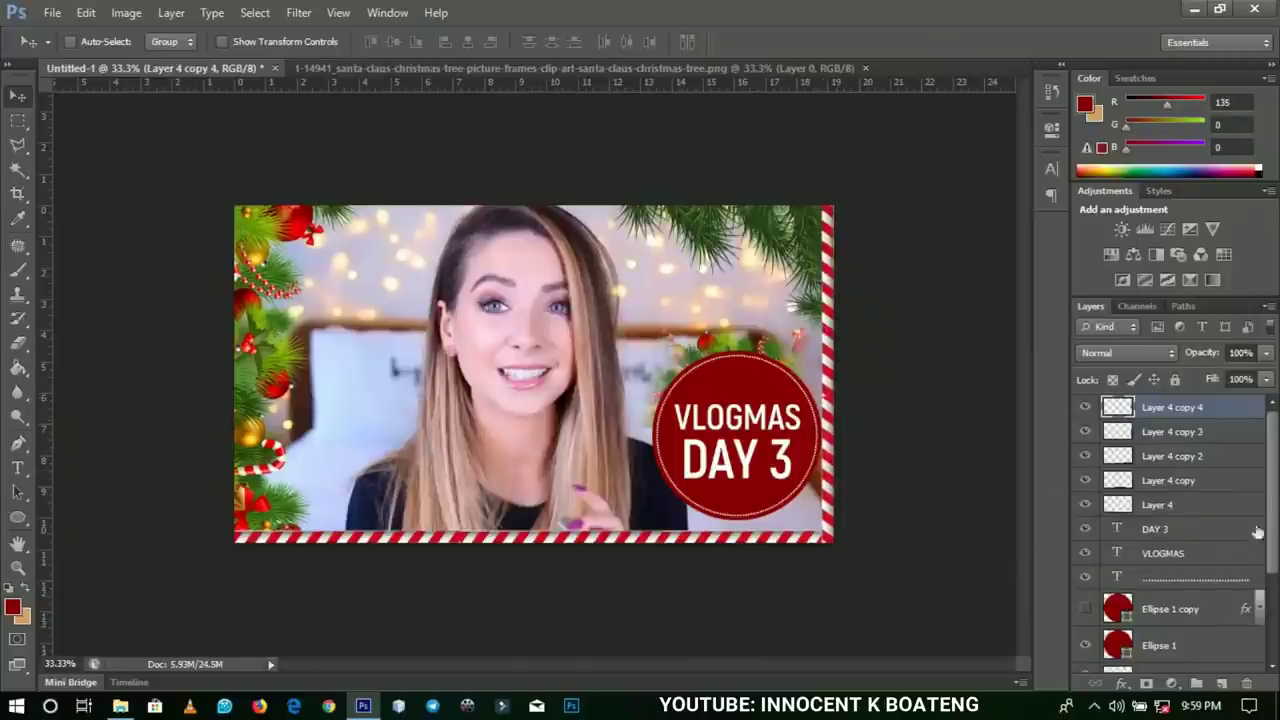
Step: Duplicate the three bottom-edge stripe layers together and move the copies to the canvas's top edge
left_click(1175, 457)
left_click(1162, 507, "shift")
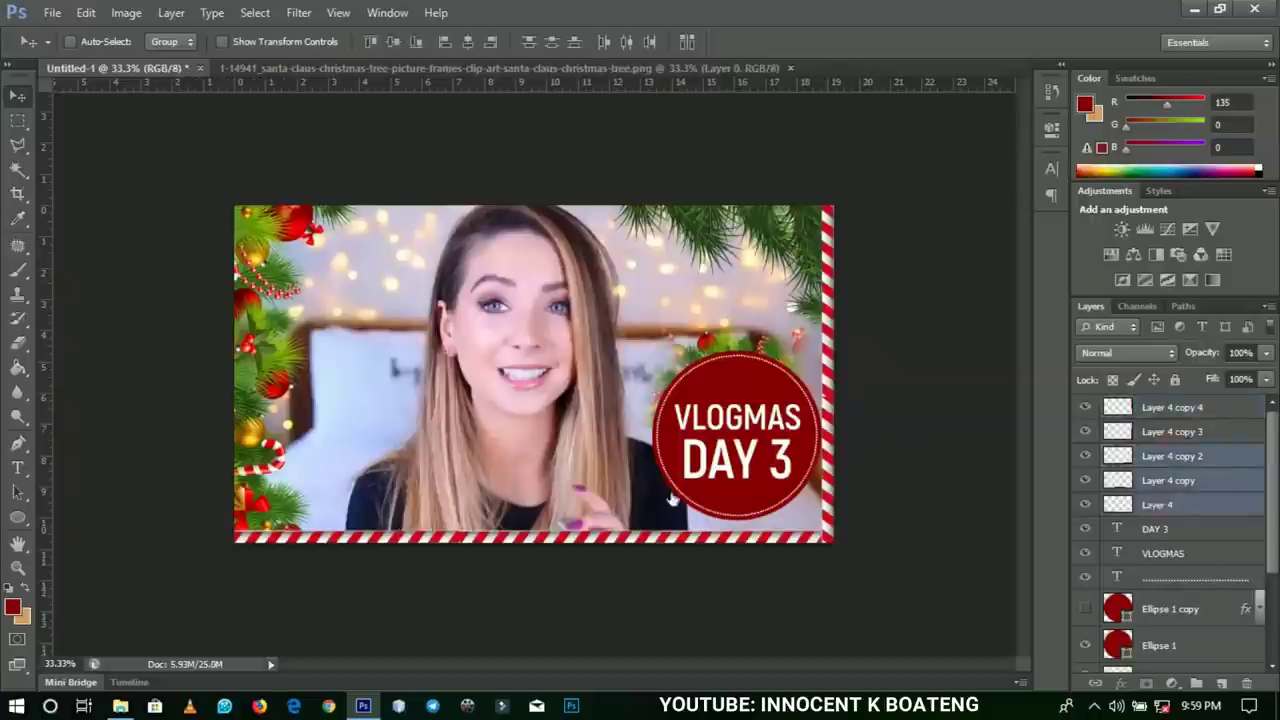
key("ctrl+j")
left_click_drag(750, 553, 770, 193)
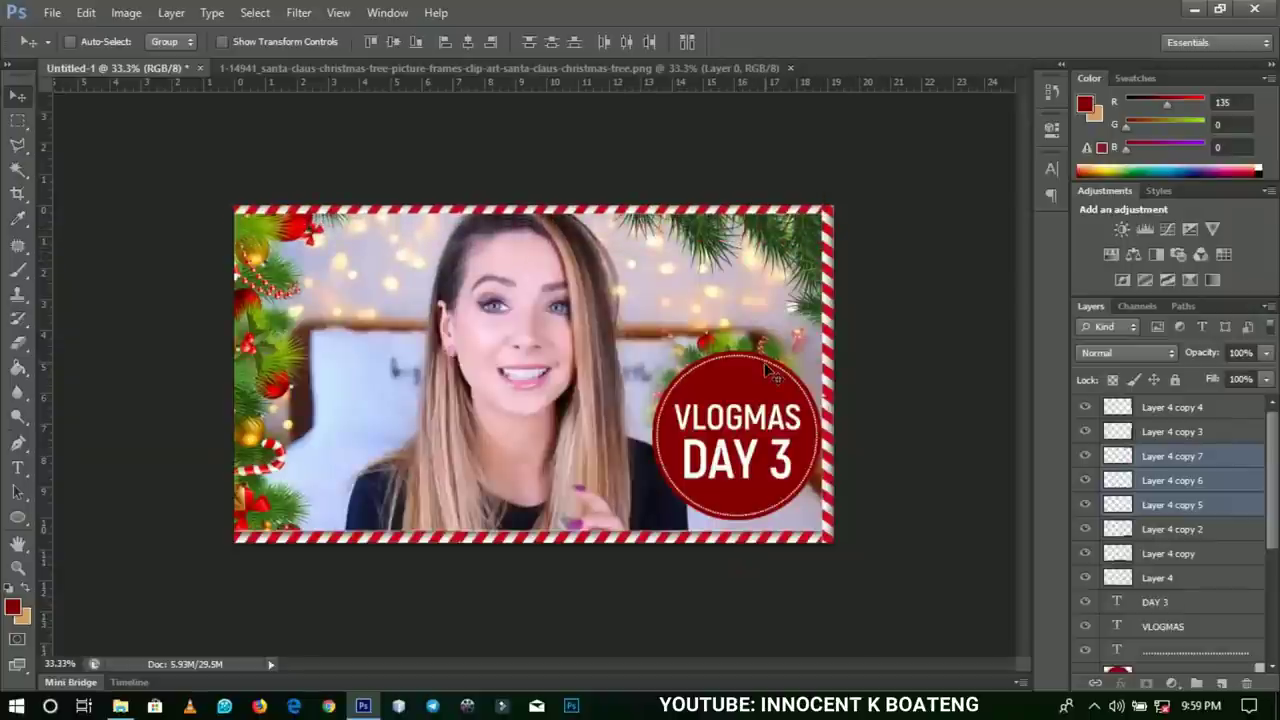
Step: Duplicate the two right-edge stripe layers together and move the copies to the canvas's left edge
left_click(1195, 432)
left_click(1185, 412, "shift")
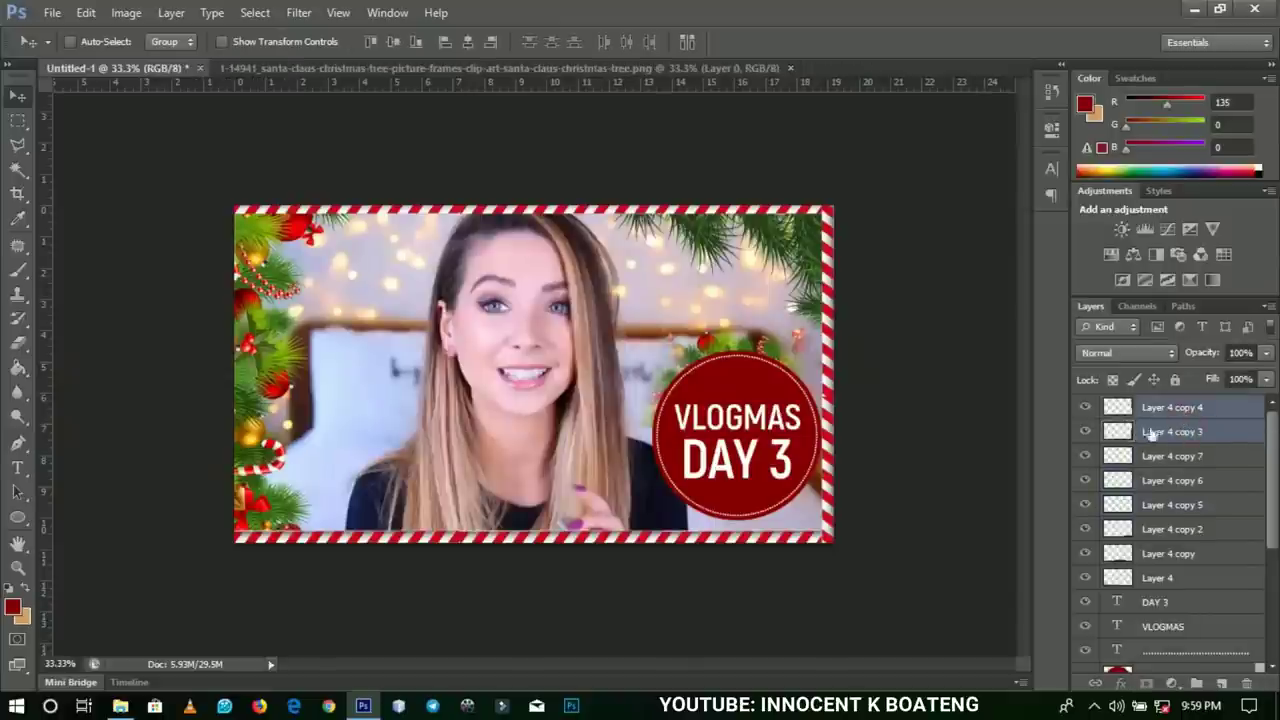
key("ctrl+j")
left_click_drag(745, 428, 148, 390)
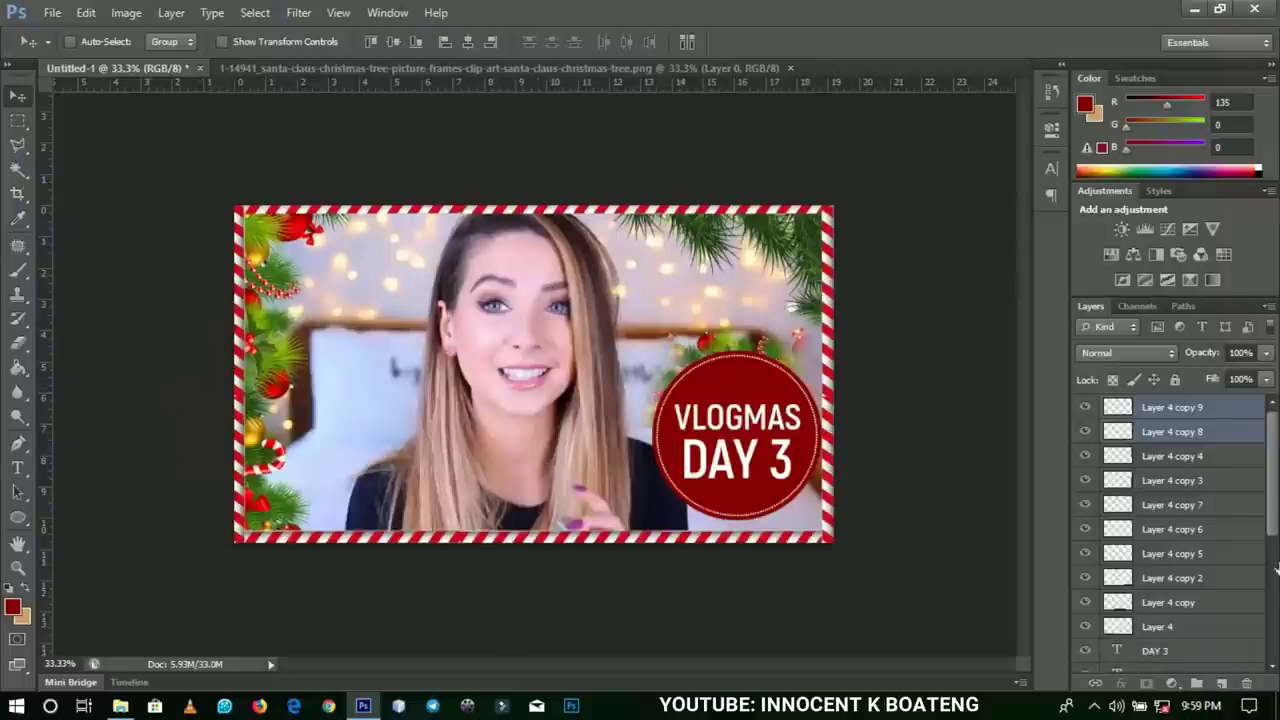
Step: Hide the left garland and the fir branches, then show both again to compare the framed thumbnail without and with them
left_click_drag(1272, 455, 1265, 635)
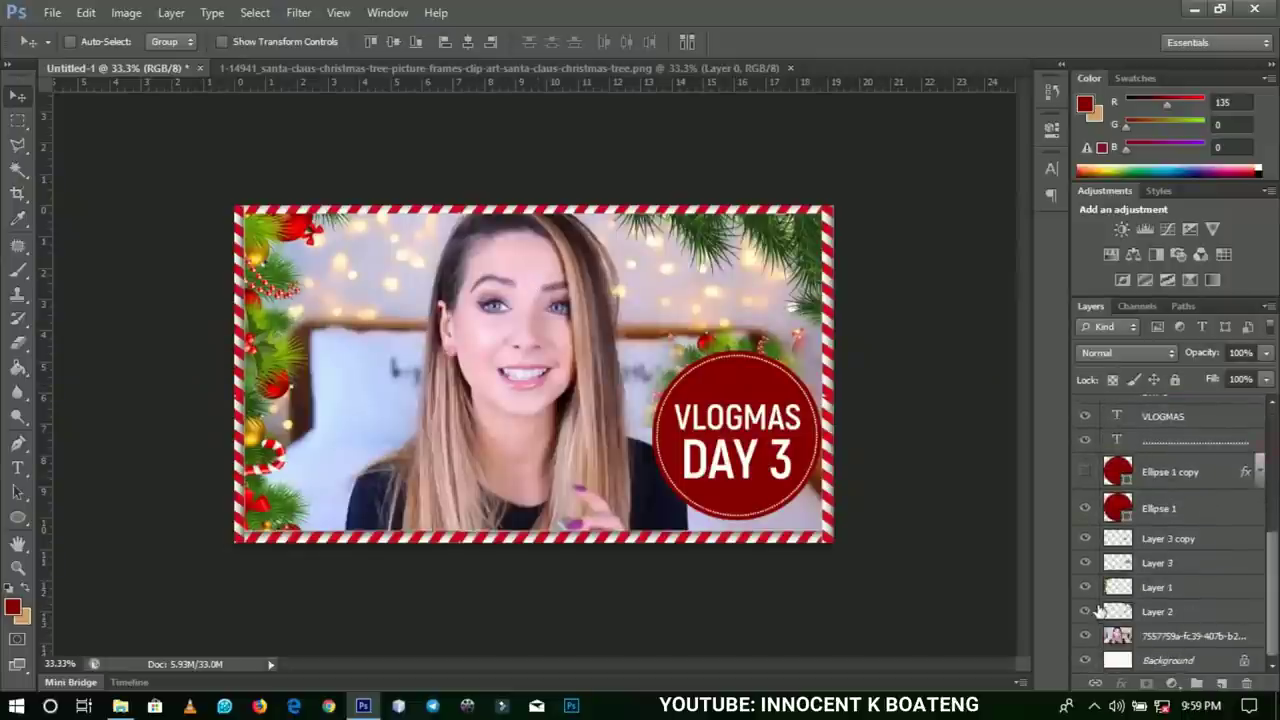
left_click_drag(1085, 611, 1086, 587)
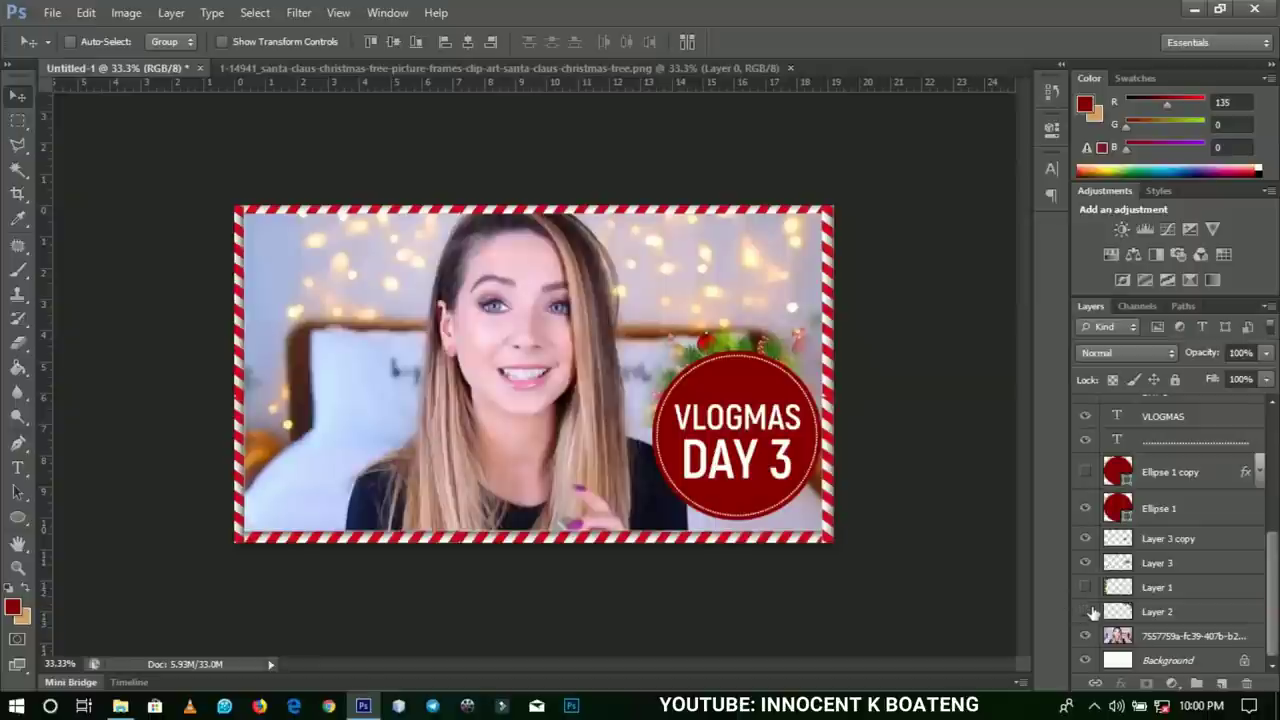
left_click(1085, 611)
left_click(1086, 588)
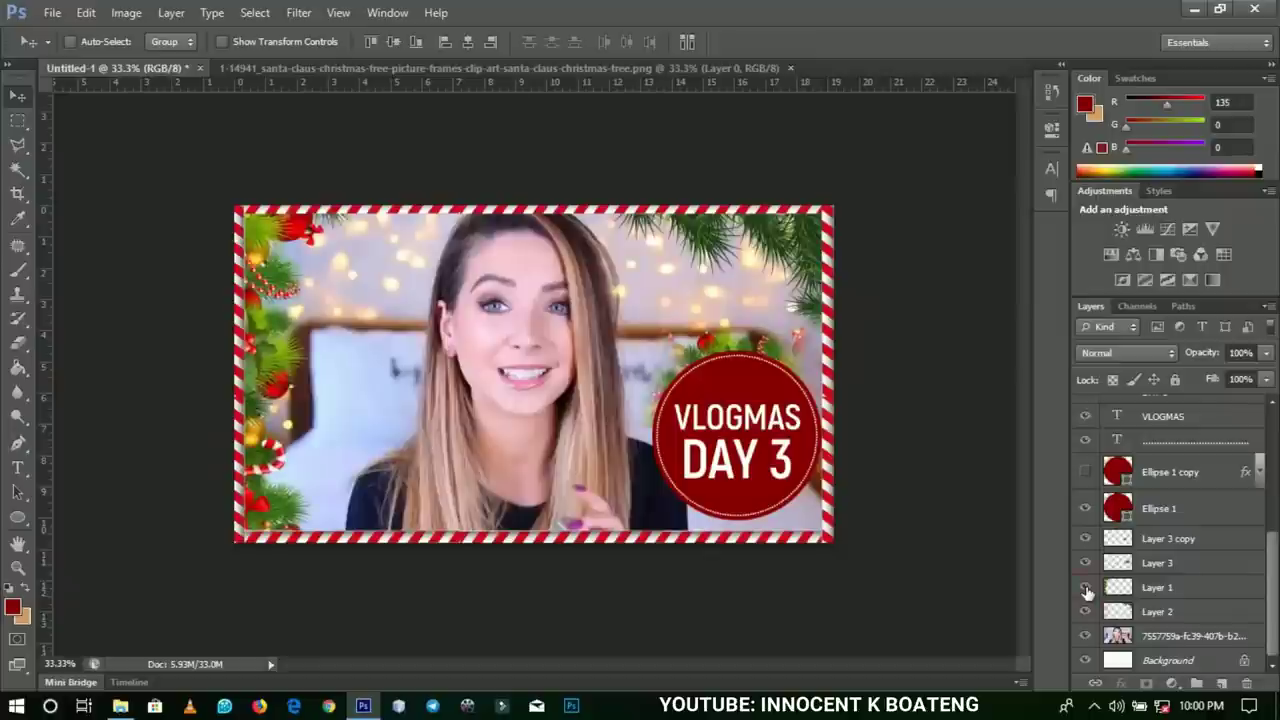